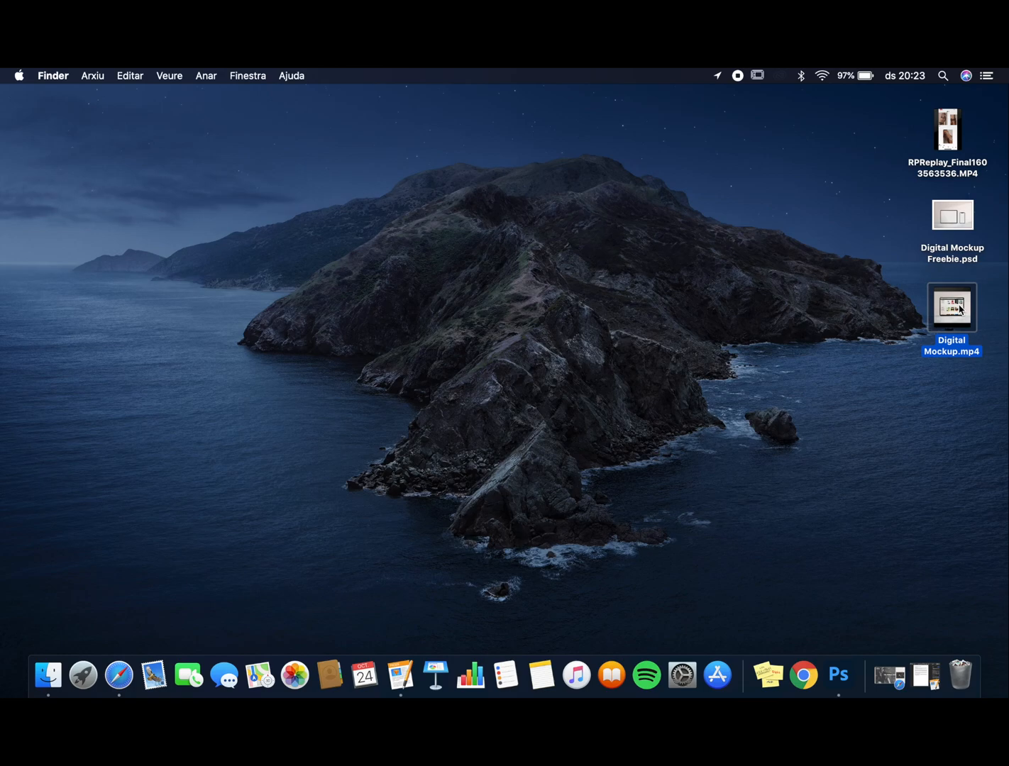
# Play Digital Mockup.mp4 from the desktop to preview the finished animated tablet mockup, and close the video
pyautogui.doubleClick(965, 319)
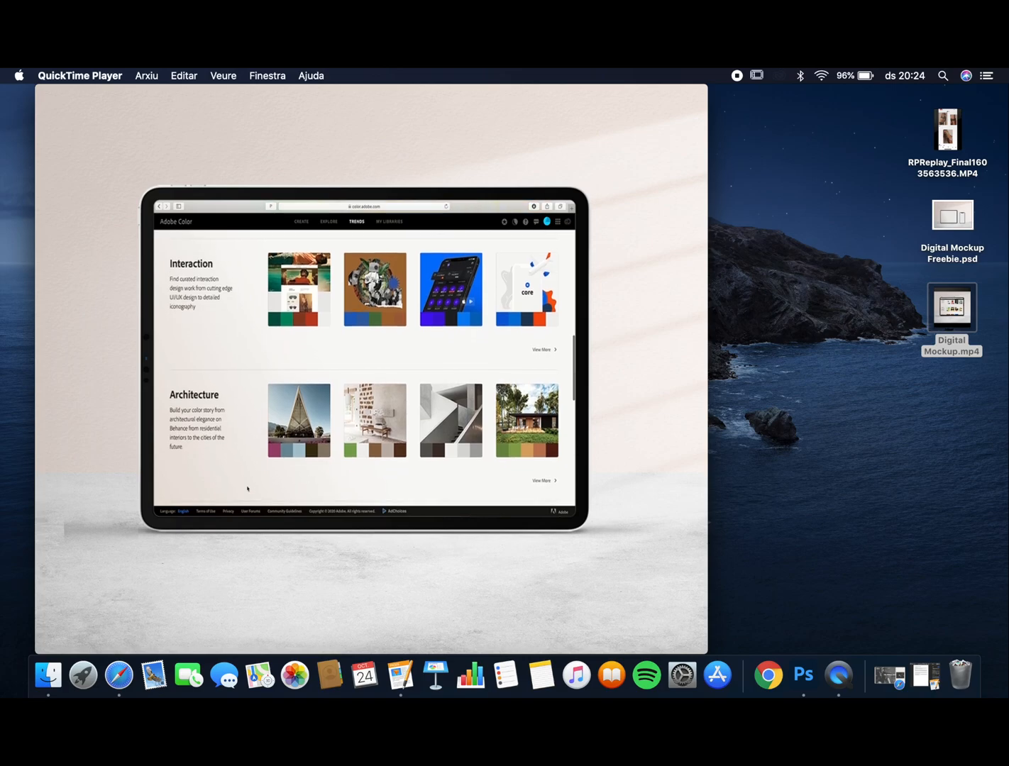
pyautogui.moveTo(402, 594)
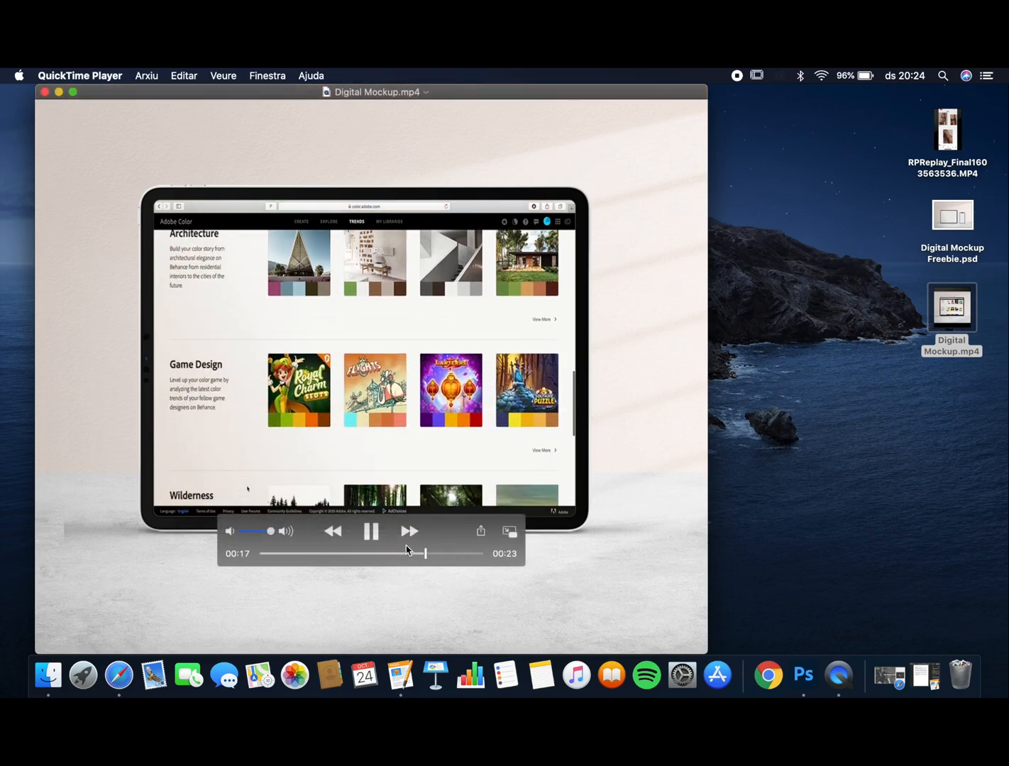
pyautogui.press('space')
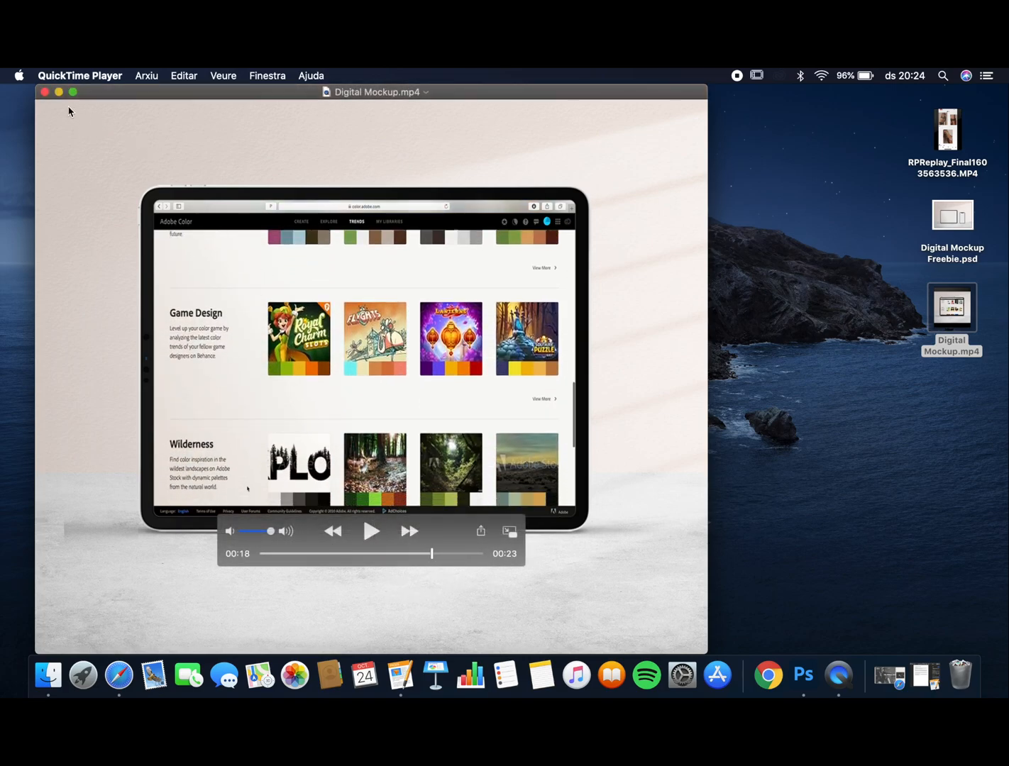
pyautogui.click(44, 93)
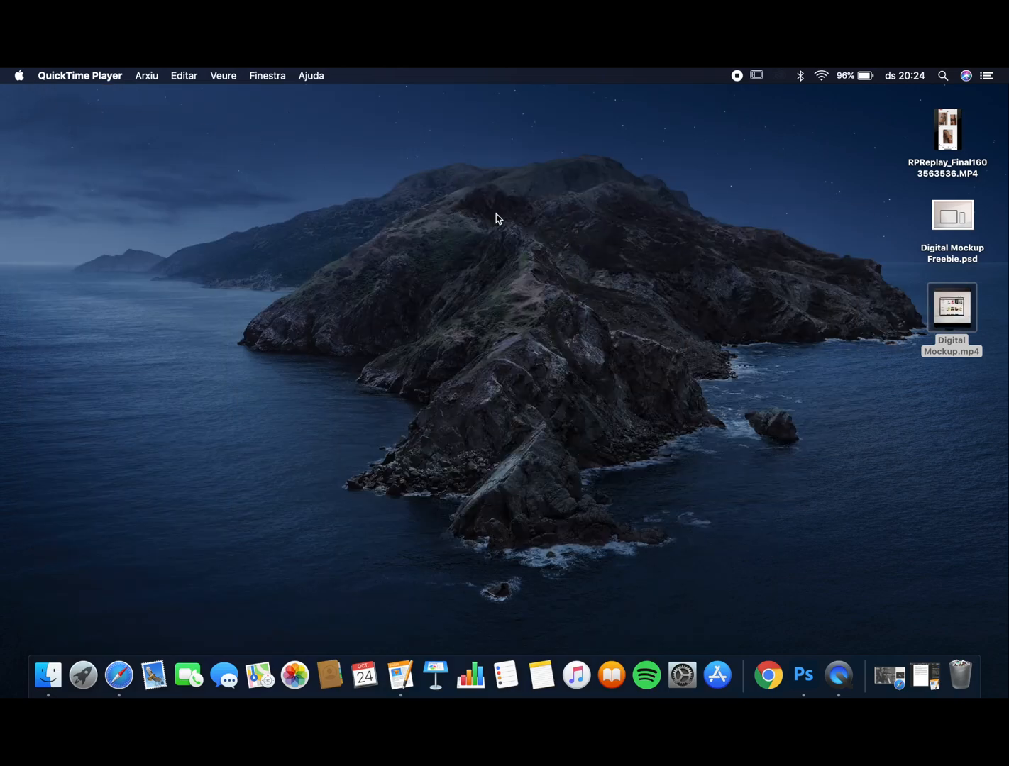
pyautogui.click(809, 273)
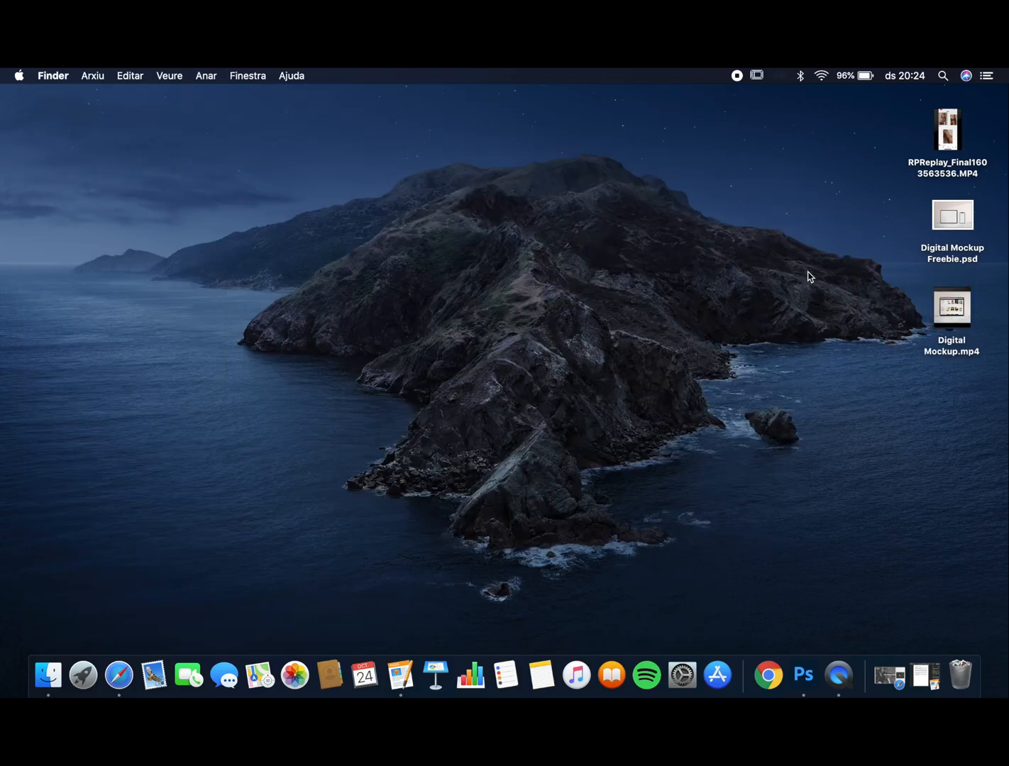
# Open Digital Mockup Freebie.psd from the desktop in Photoshop, keeping the embedded colour profile, and deselect the scene
pyautogui.click(957, 229)
pyautogui.doubleClick(957, 228)
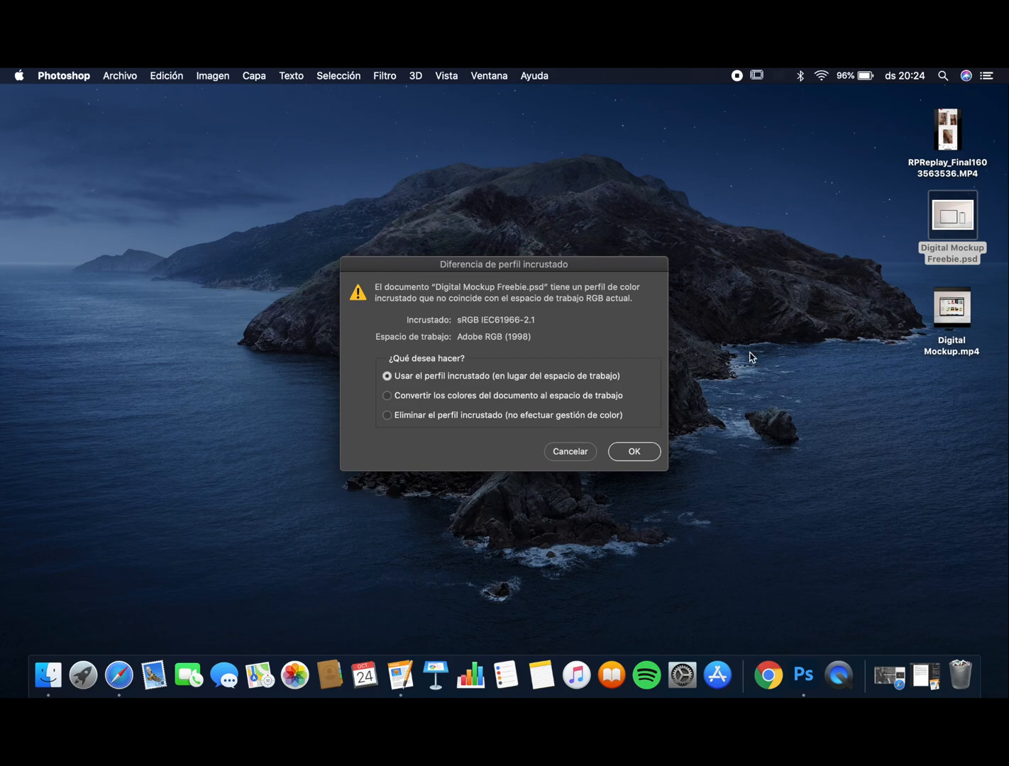
pyautogui.click(634, 451)
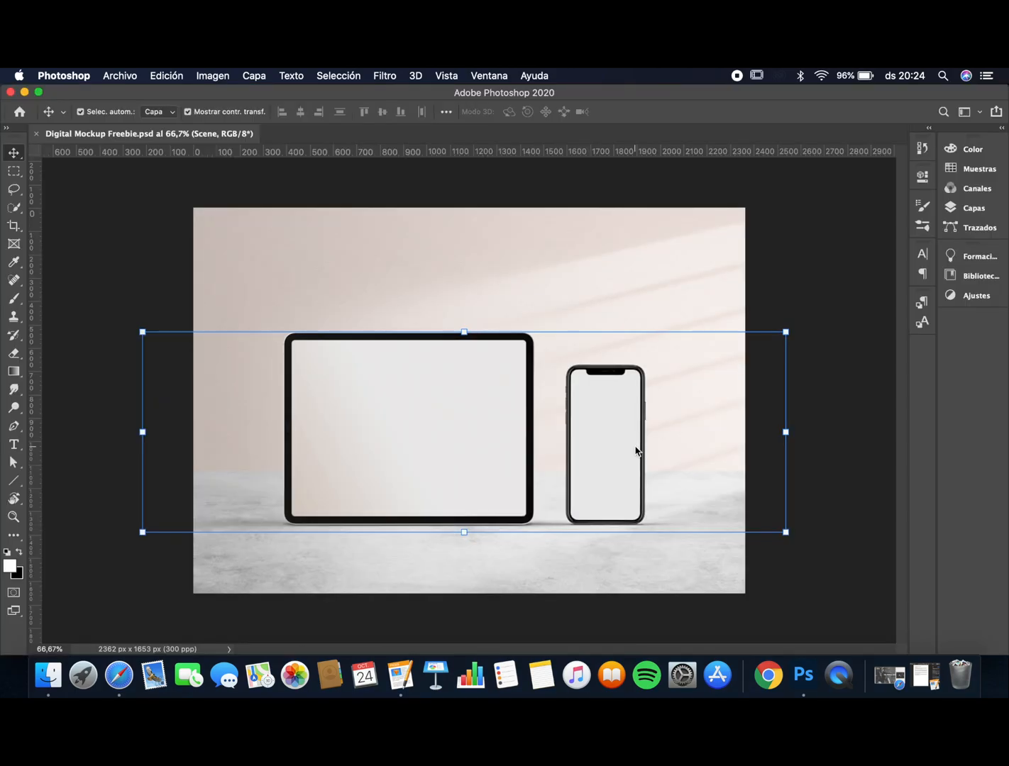
pyautogui.click(800, 288)
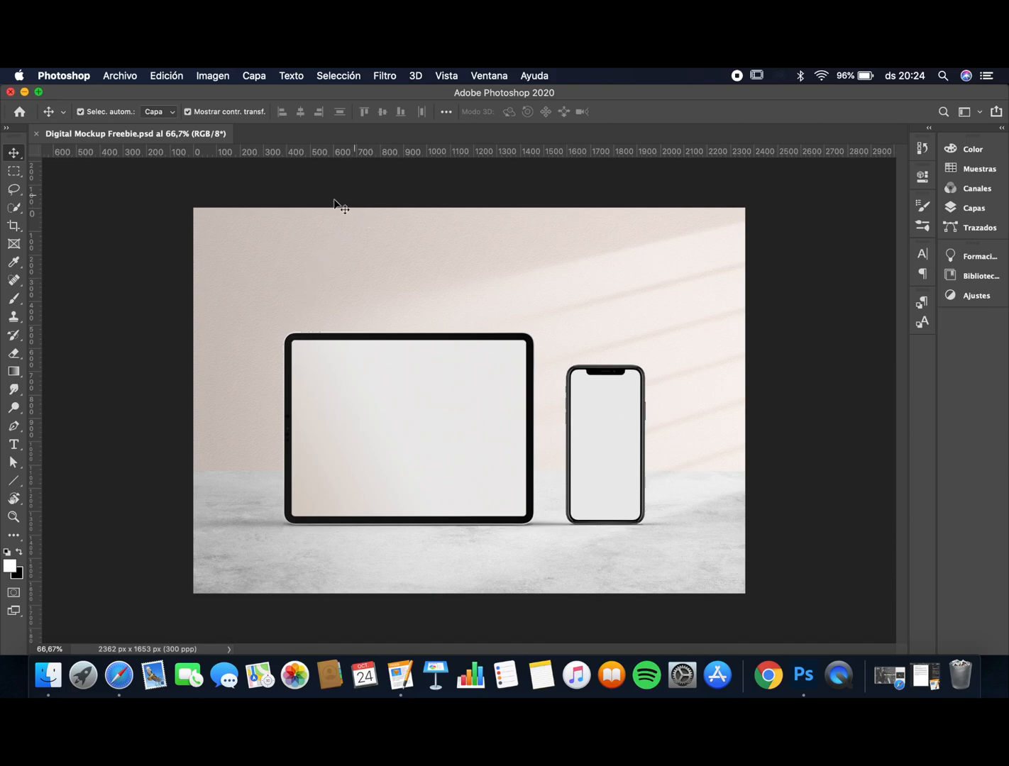
# Expand the Light, Scene, iPad Pro 10.5 inch and iPhone X layer groups to show the mockup's layers
pyautogui.click(969, 188)
pyautogui.click(969, 210)
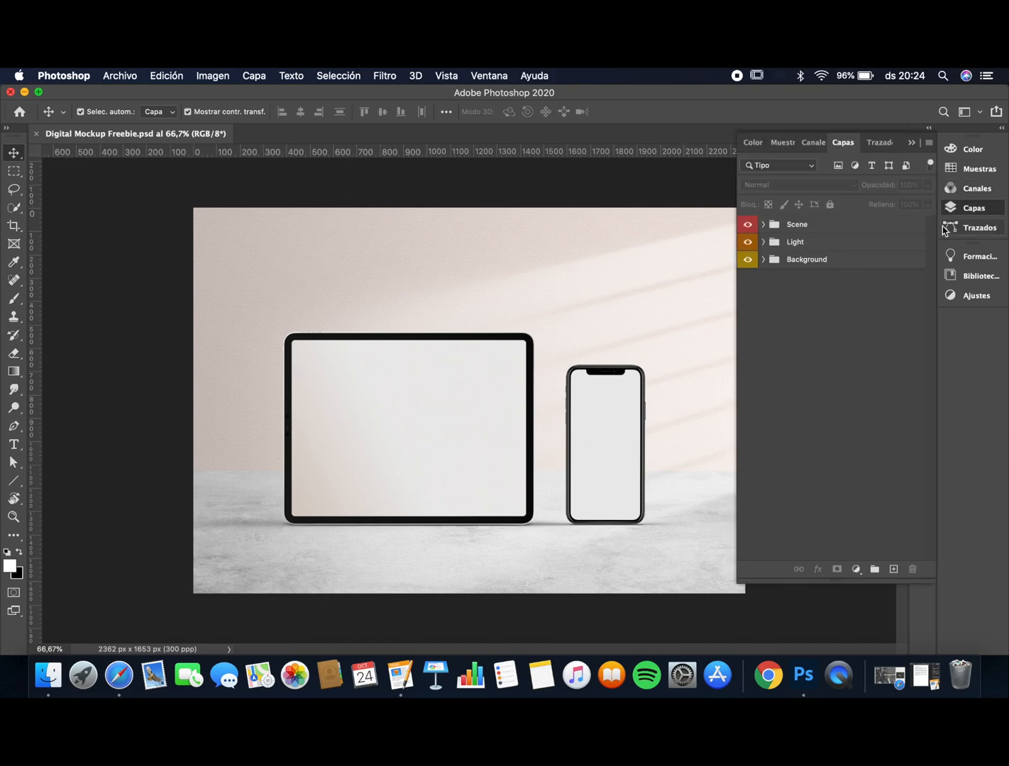
pyautogui.click(764, 243)
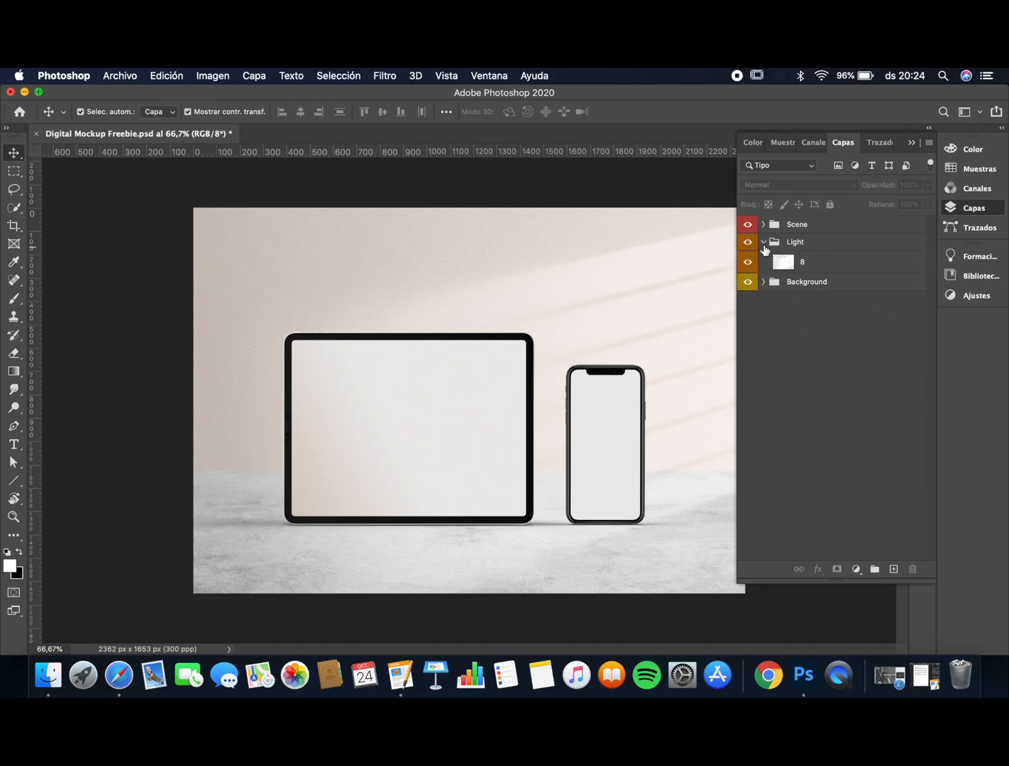
pyautogui.click(763, 224)
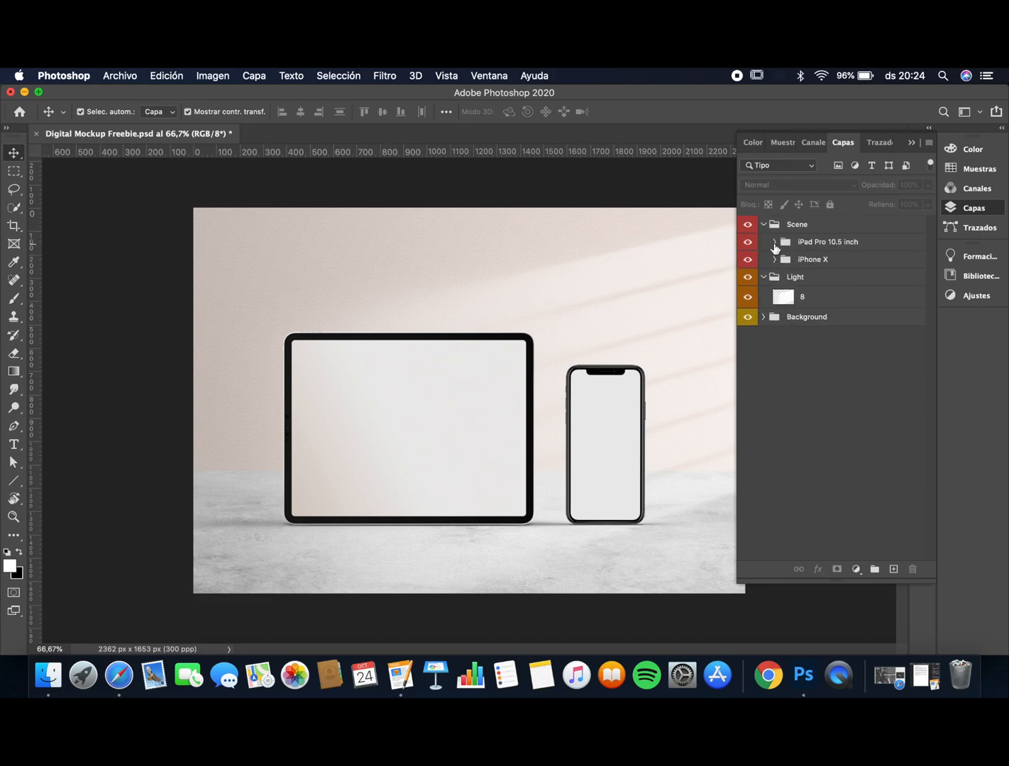
pyautogui.click(774, 243)
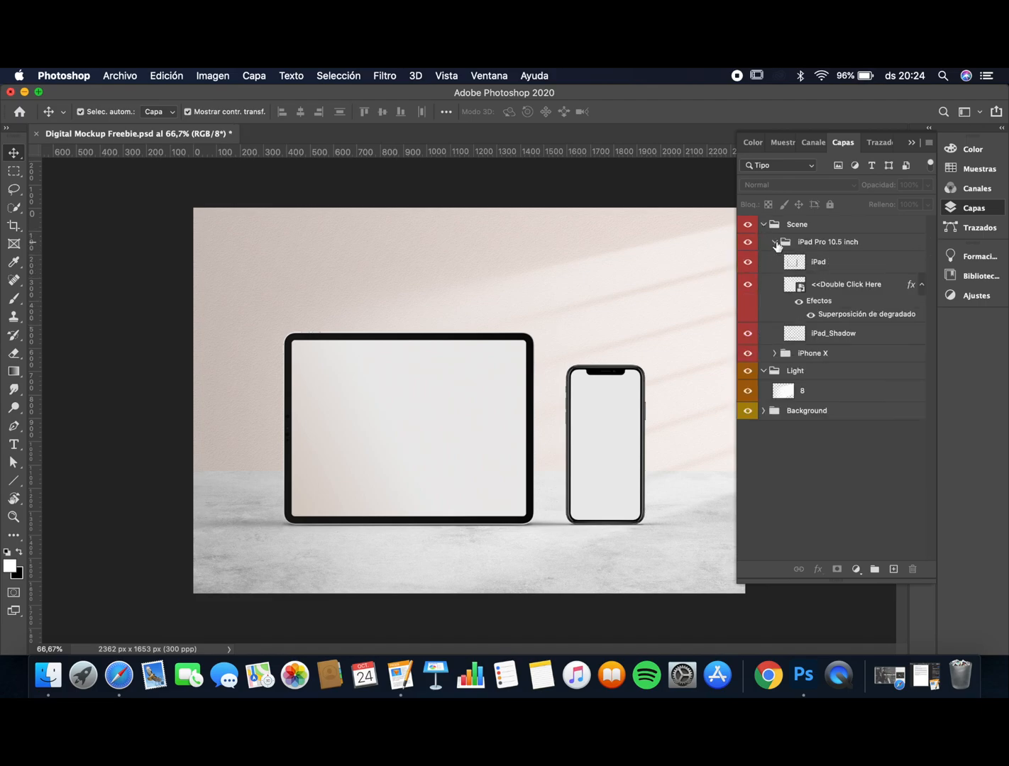
pyautogui.click(774, 352)
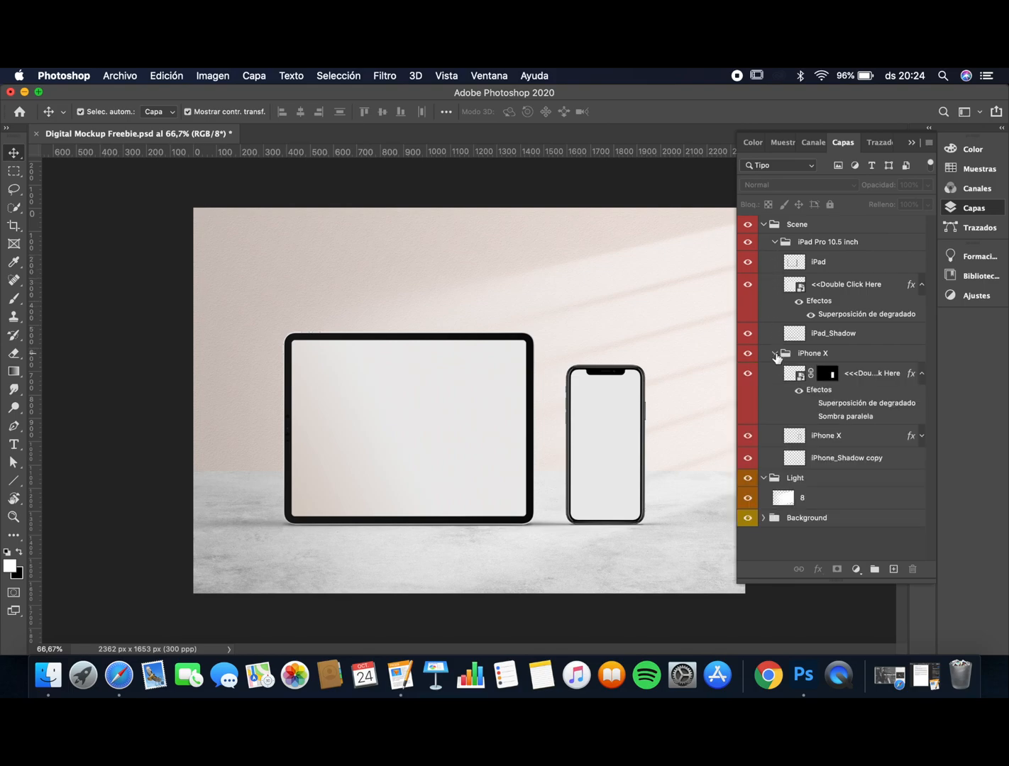
pyautogui.click(912, 145)
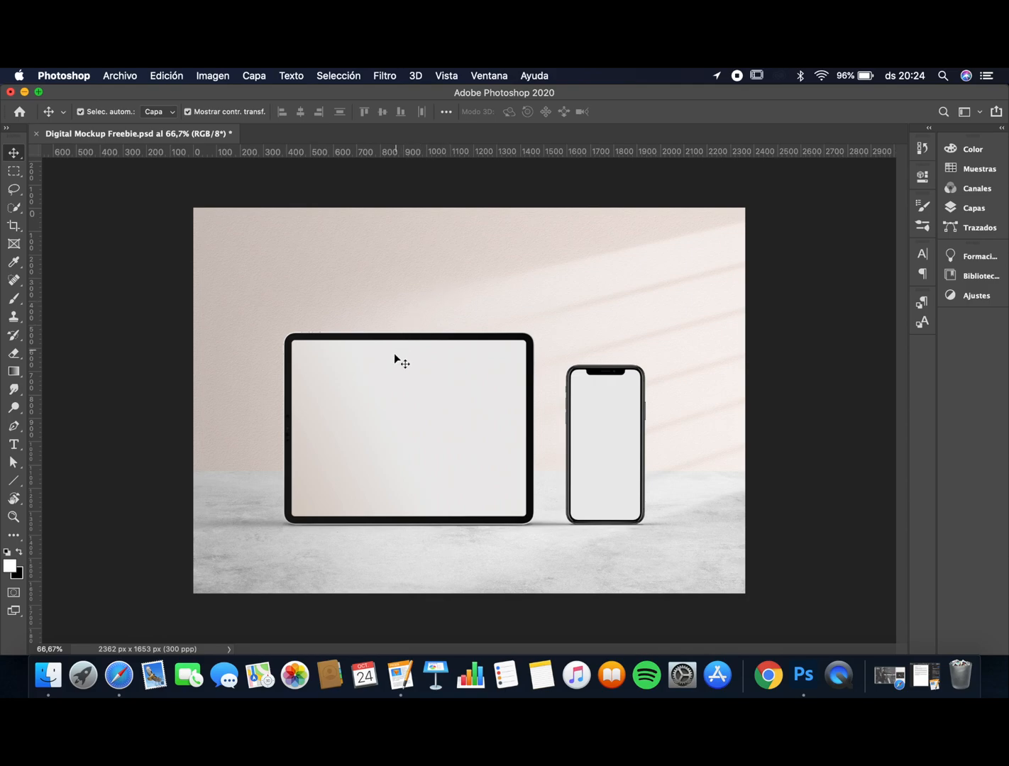
# Switch to Safari and browse the featured collections on the zara.com home page
pyautogui.click(118, 672)
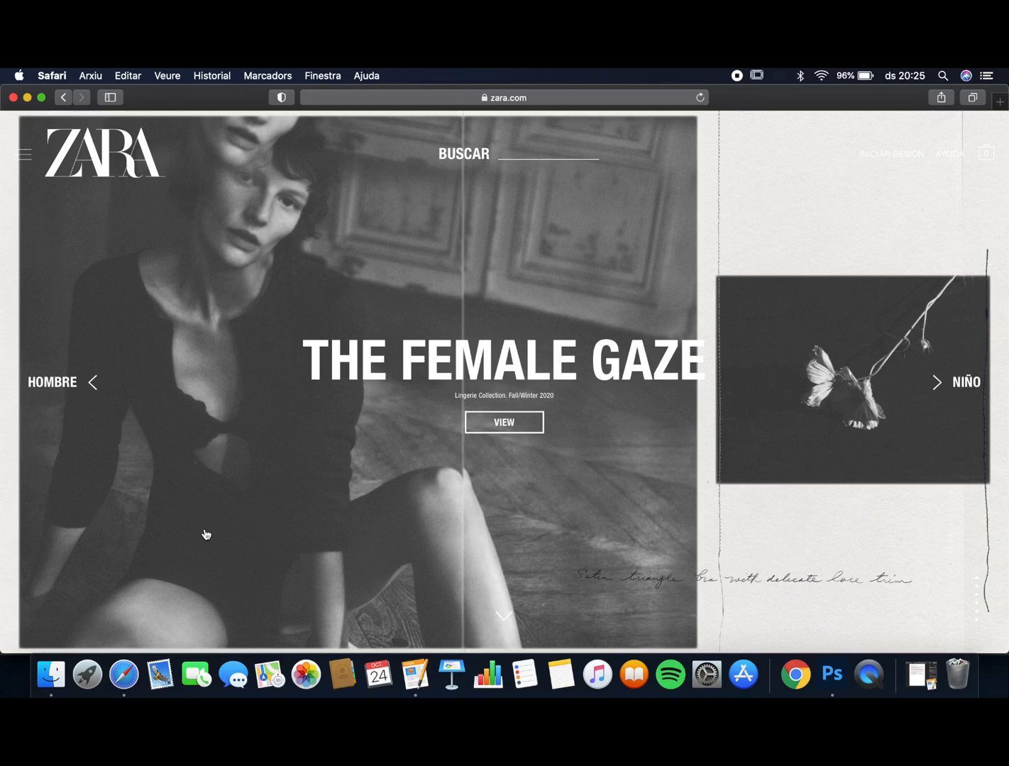
pyautogui.scroll(-3, 205, 535)
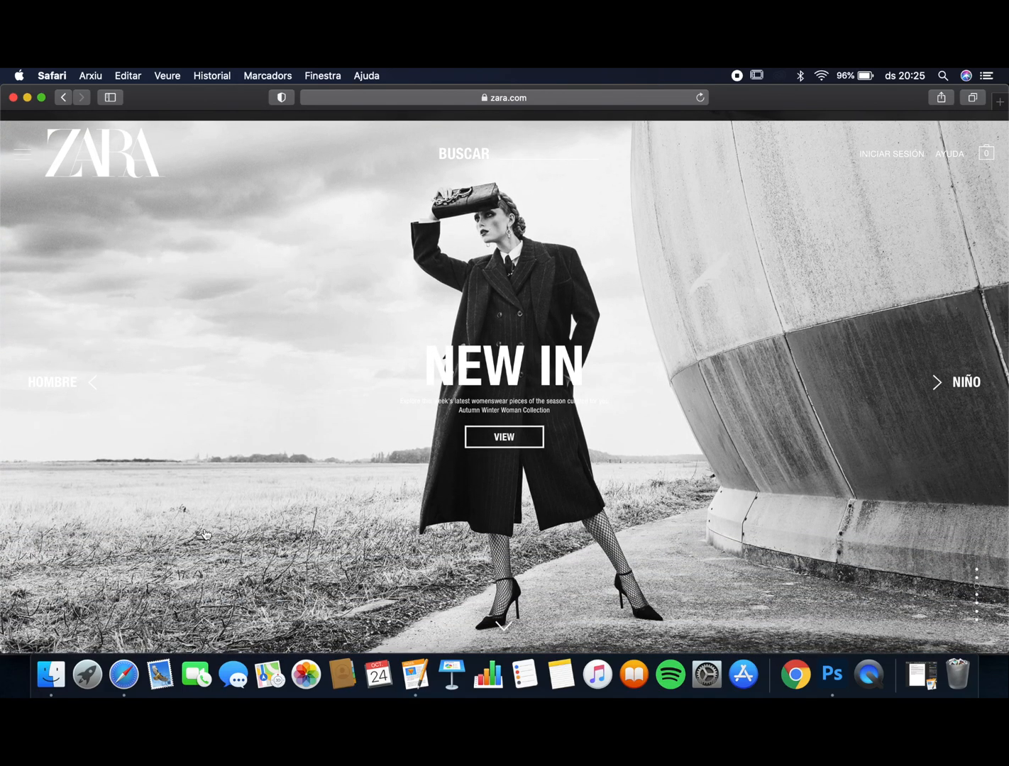
pyautogui.scroll(-3, 206, 534)
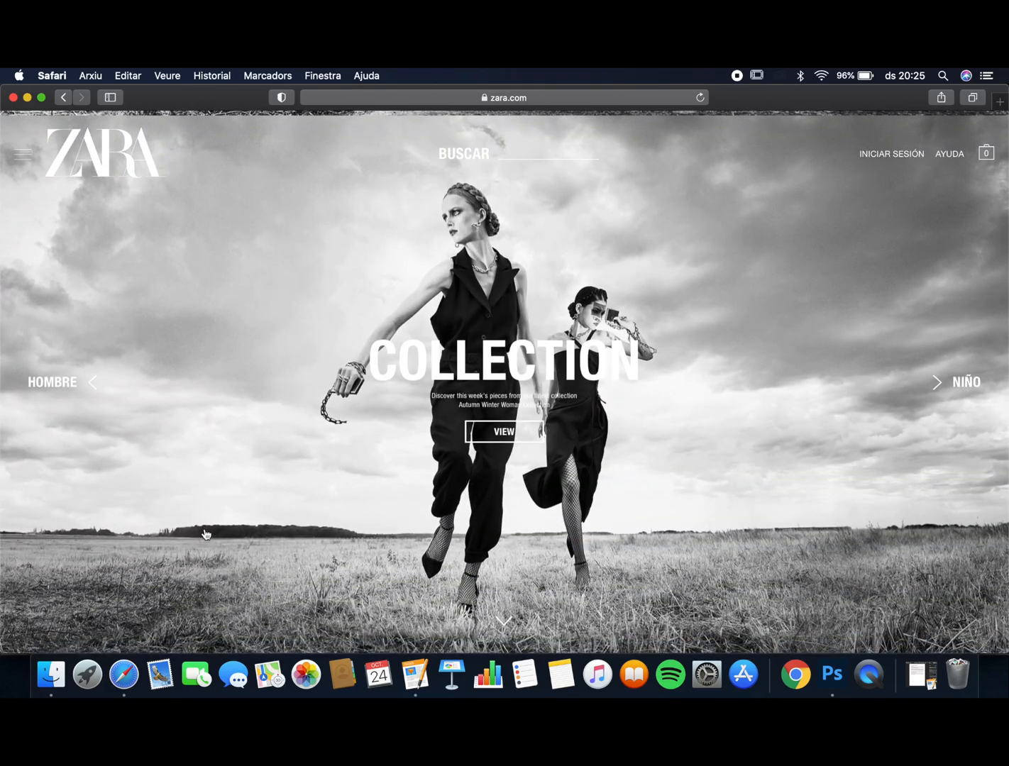
pyautogui.scroll(-3, 206, 534)
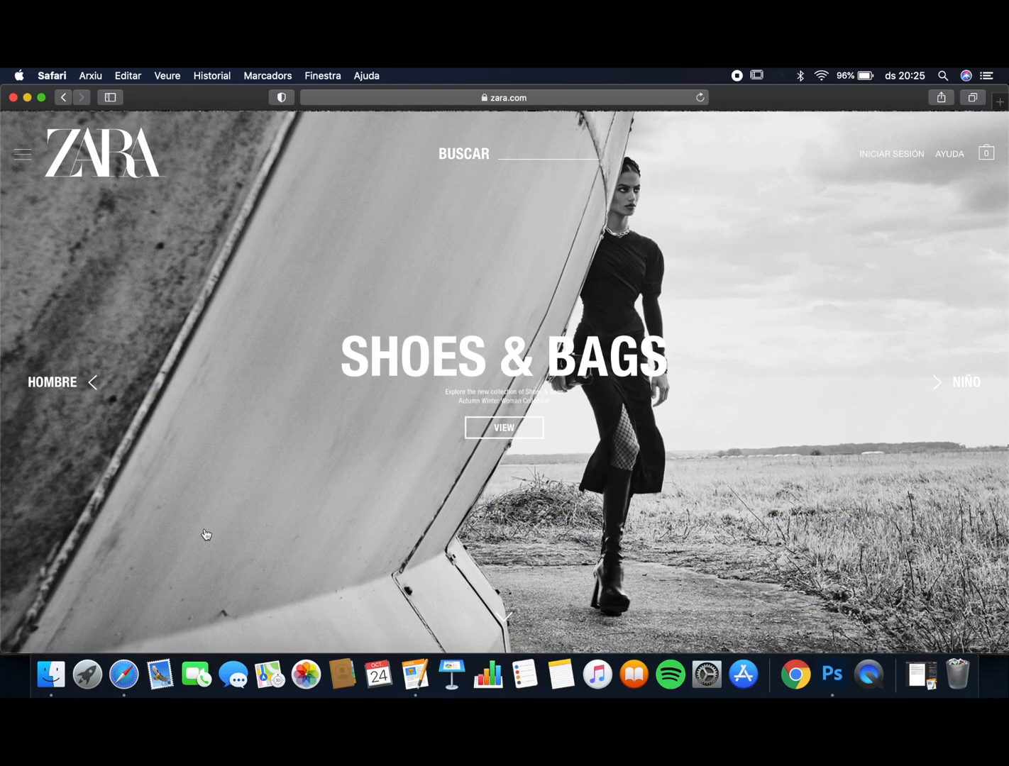
pyautogui.scroll(-3, 205, 534)
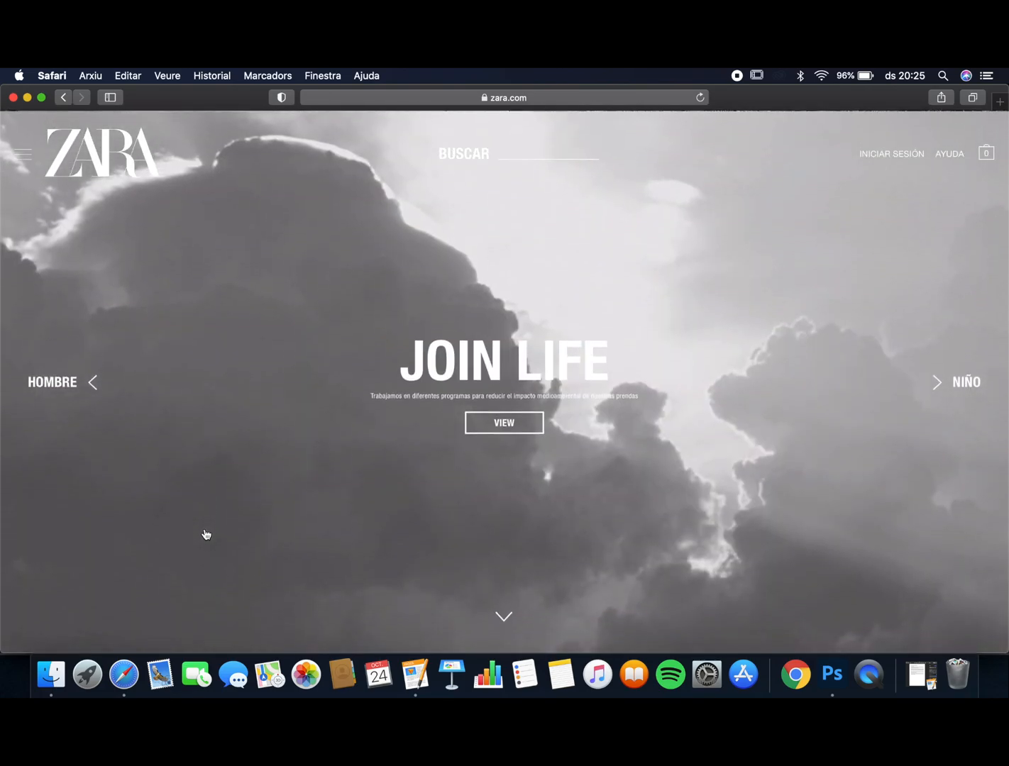
pyautogui.scroll(-3, 205, 534)
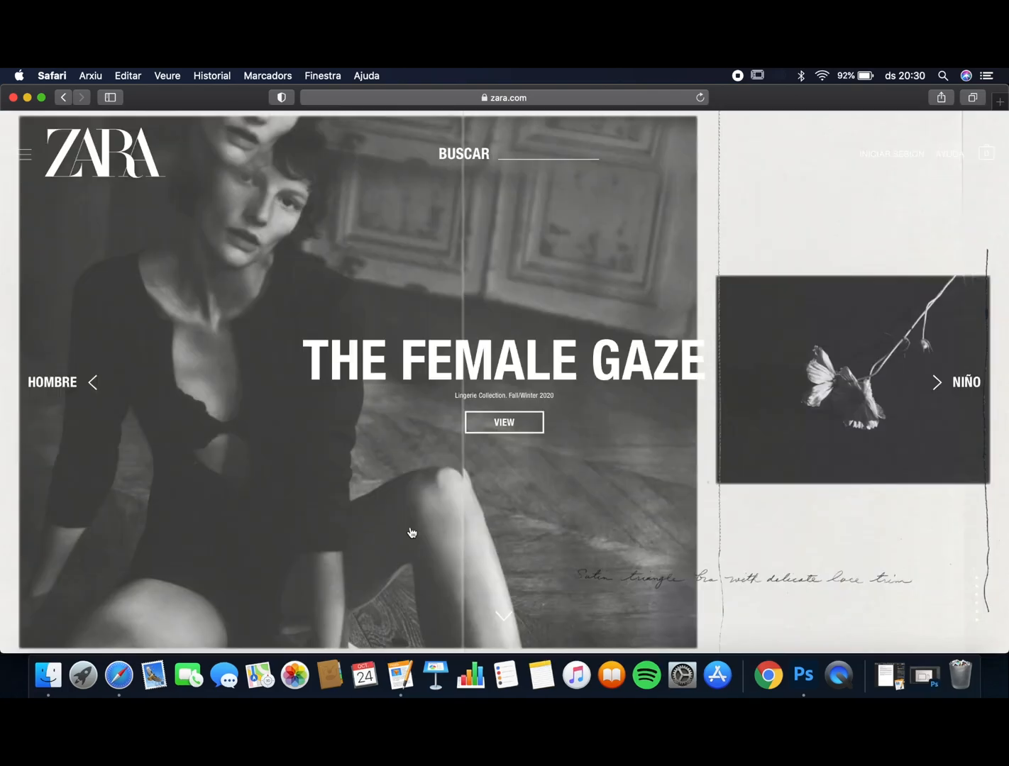
pyautogui.scroll(-3, 501, 437)
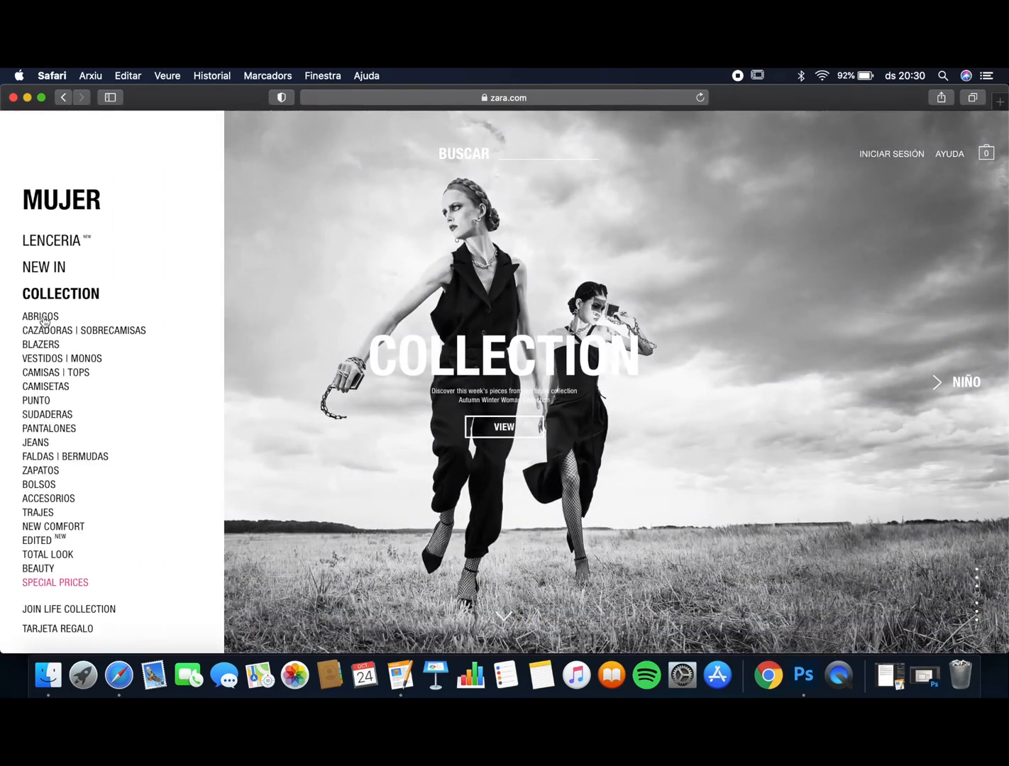
# Browse the women's ABRIGOS category and look through the product page of the beige hooded puffer coat
pyautogui.click(41, 317)
pyautogui.scroll(-3, 294, 408)
pyautogui.scroll(-10, 293, 408)
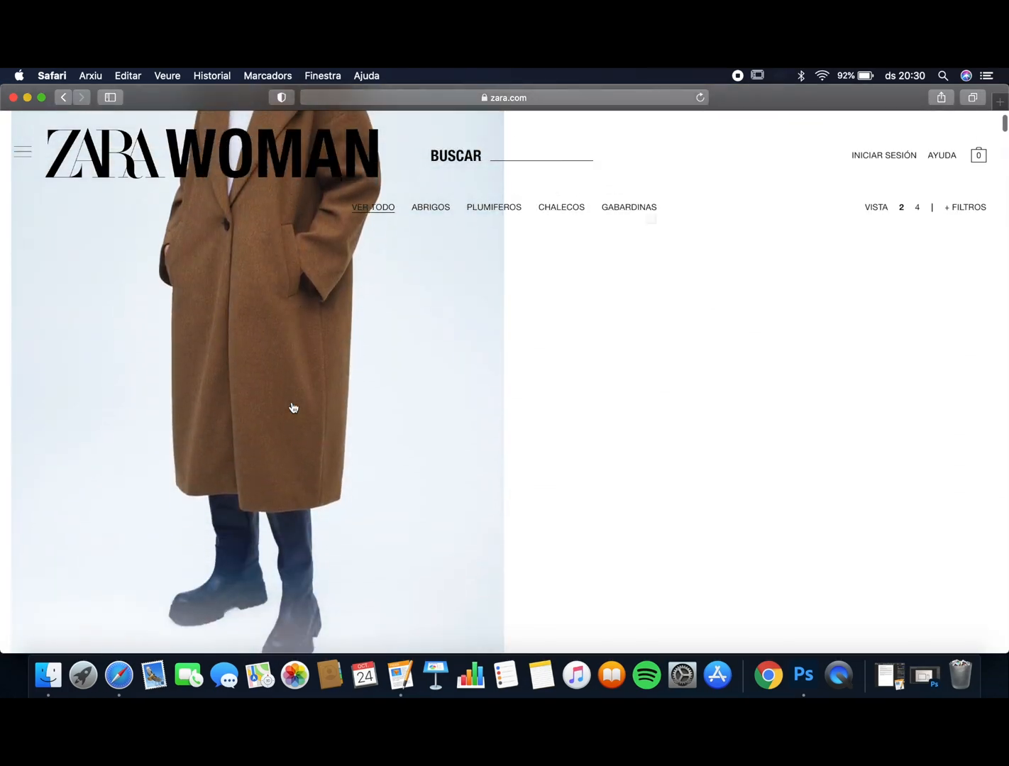
pyautogui.scroll(-15, 293, 408)
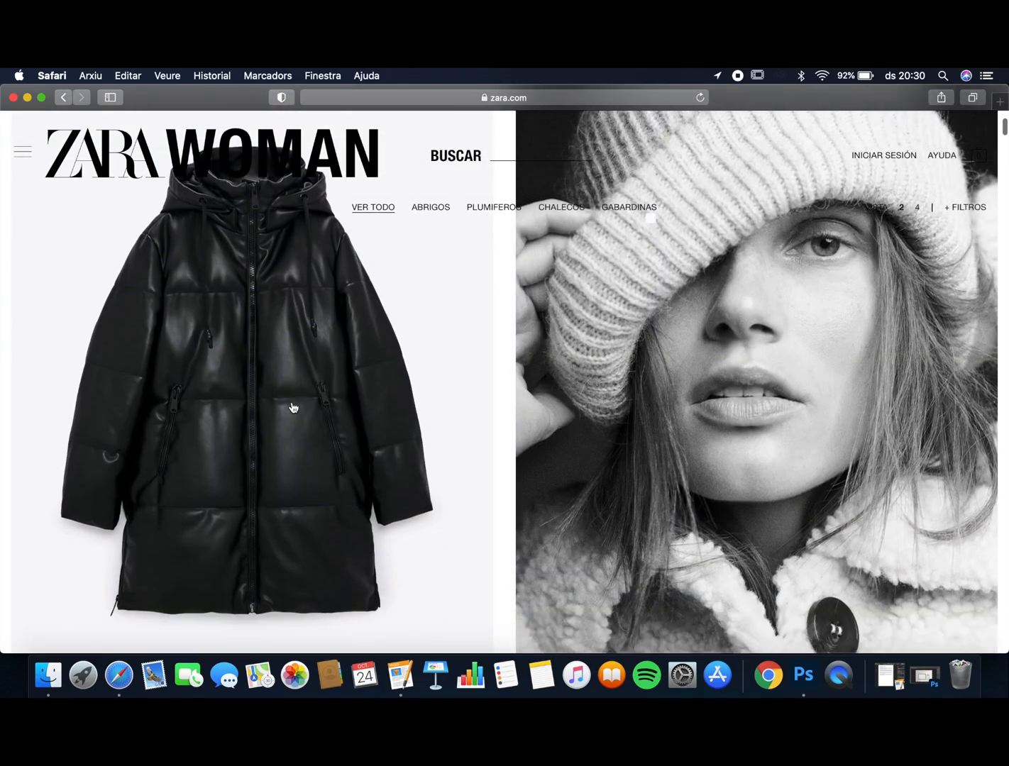
pyautogui.scroll(-15, 293, 408)
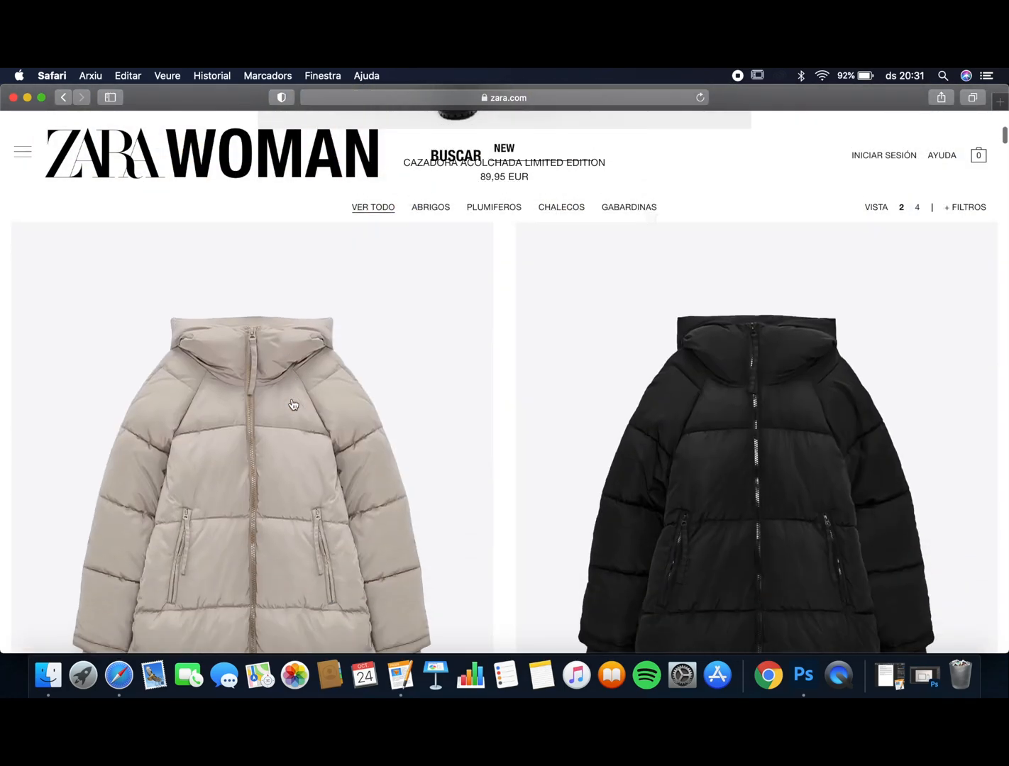
pyautogui.click(294, 404)
pyautogui.scroll(-10, 599, 543)
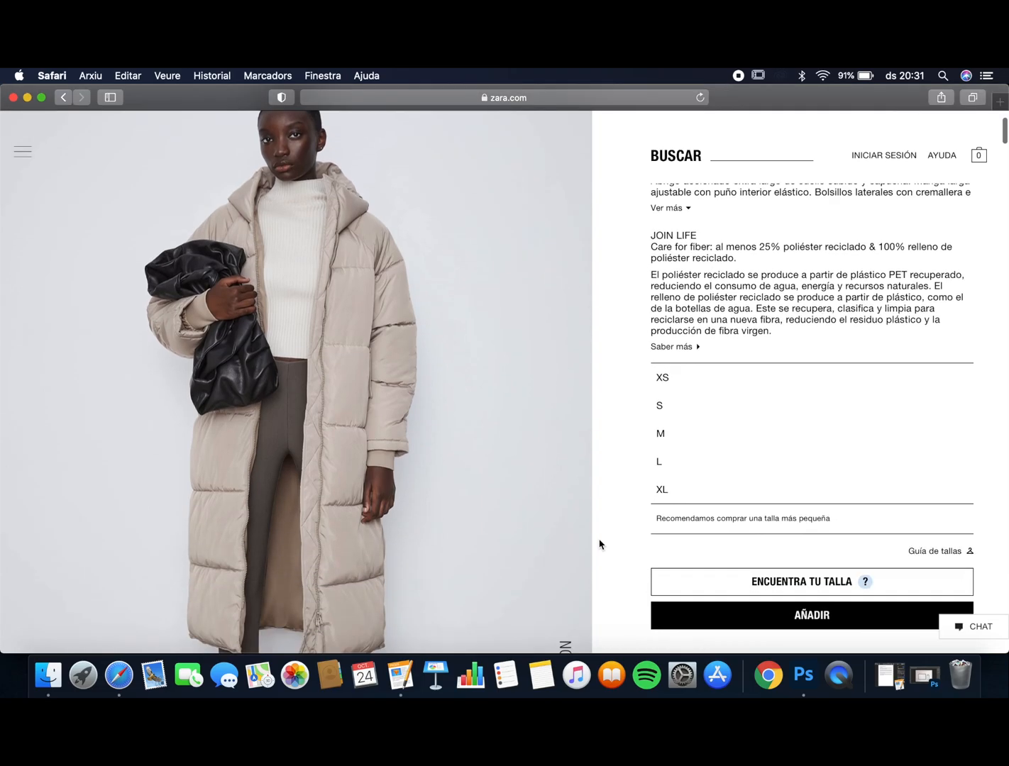
pyautogui.scroll(-10, 599, 543)
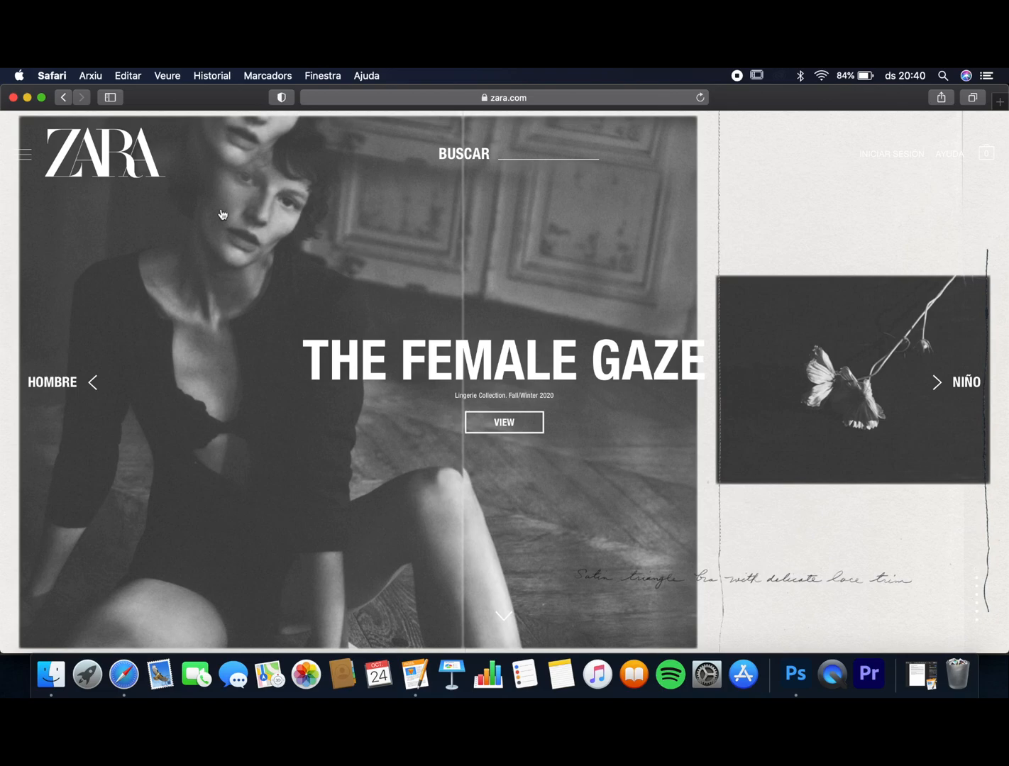
# Minimise Safari and place the desktop screen recording of 2020-10-24 at 20.30.25 into the Photoshop mockup document
pyautogui.click(26, 98)
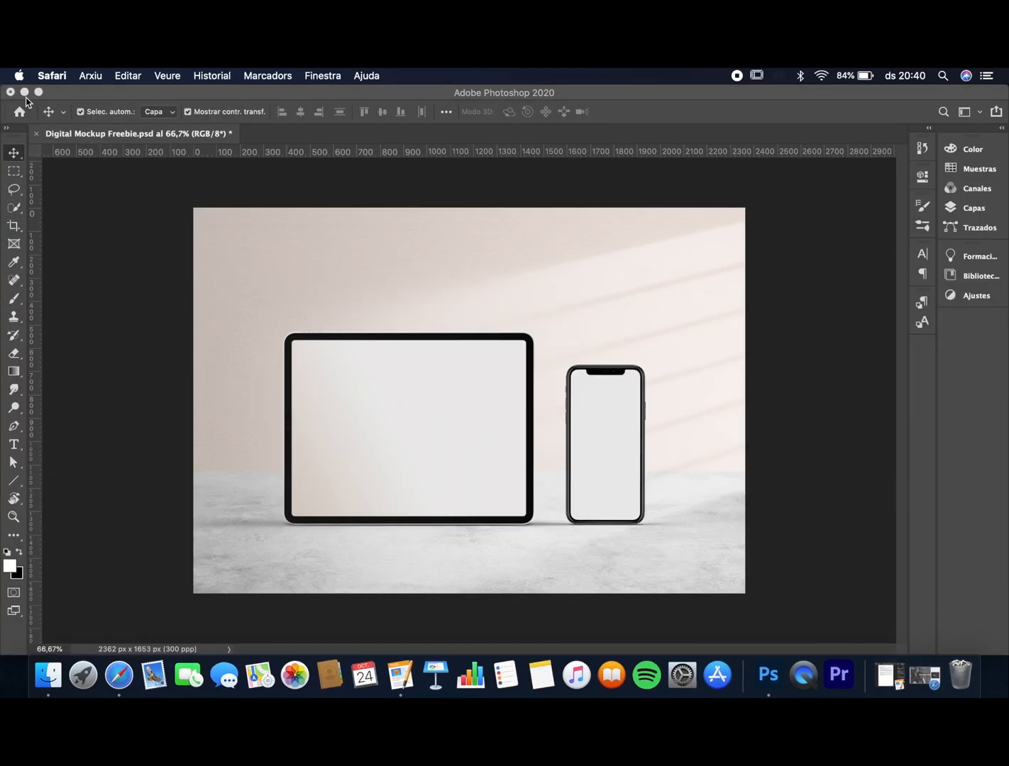
pyautogui.click(25, 93)
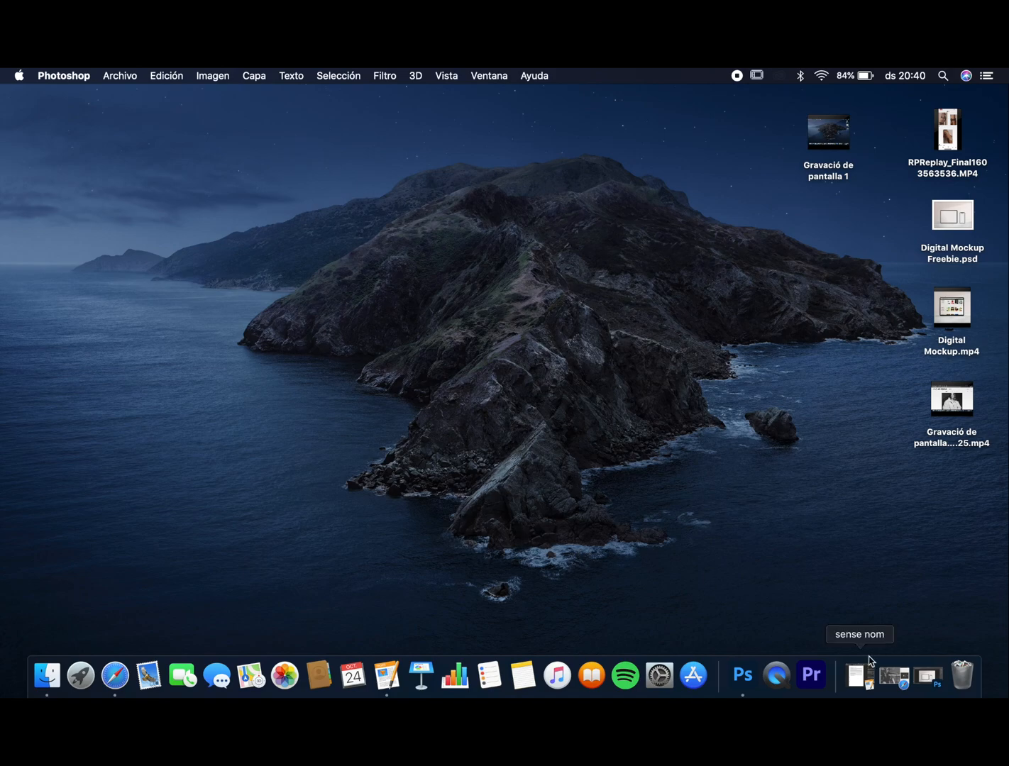
pyautogui.click(745, 676)
pyautogui.moveTo(773, 99); pyautogui.dragTo(656, 90)
pyautogui.moveTo(935, 390); pyautogui.dragTo(313, 410)
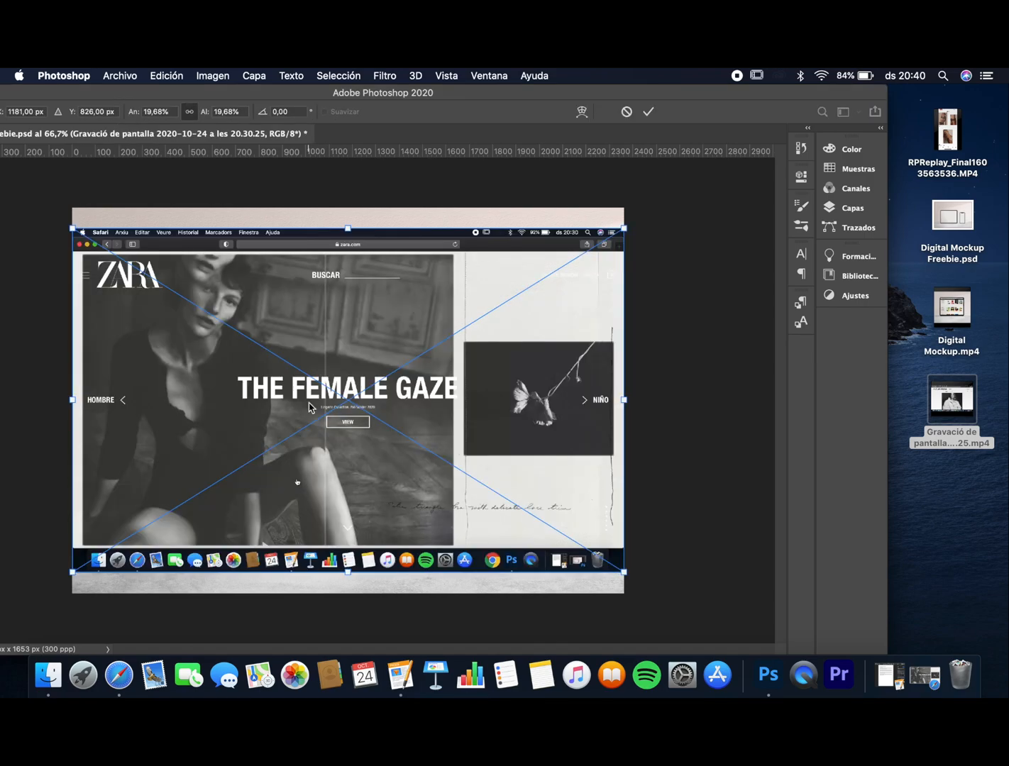
# Move and scale the placed recording over the tablet screen, to 8.38% width and 10.99% height, and apply the transform
pyautogui.moveTo(73, 227); pyautogui.dragTo(307, 374)
pyautogui.moveTo(361, 401); pyautogui.dragTo(214, 367)
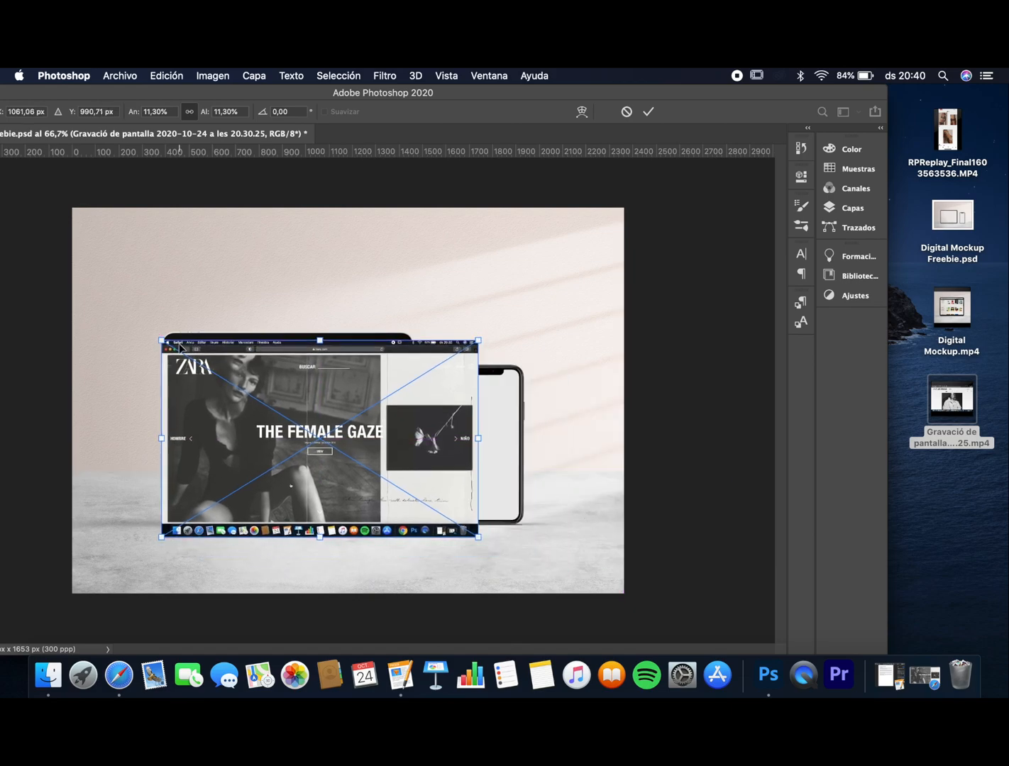
pyautogui.moveTo(162, 339); pyautogui.dragTo(173, 341)
pyautogui.moveTo(479, 445); pyautogui.dragTo(405, 431)
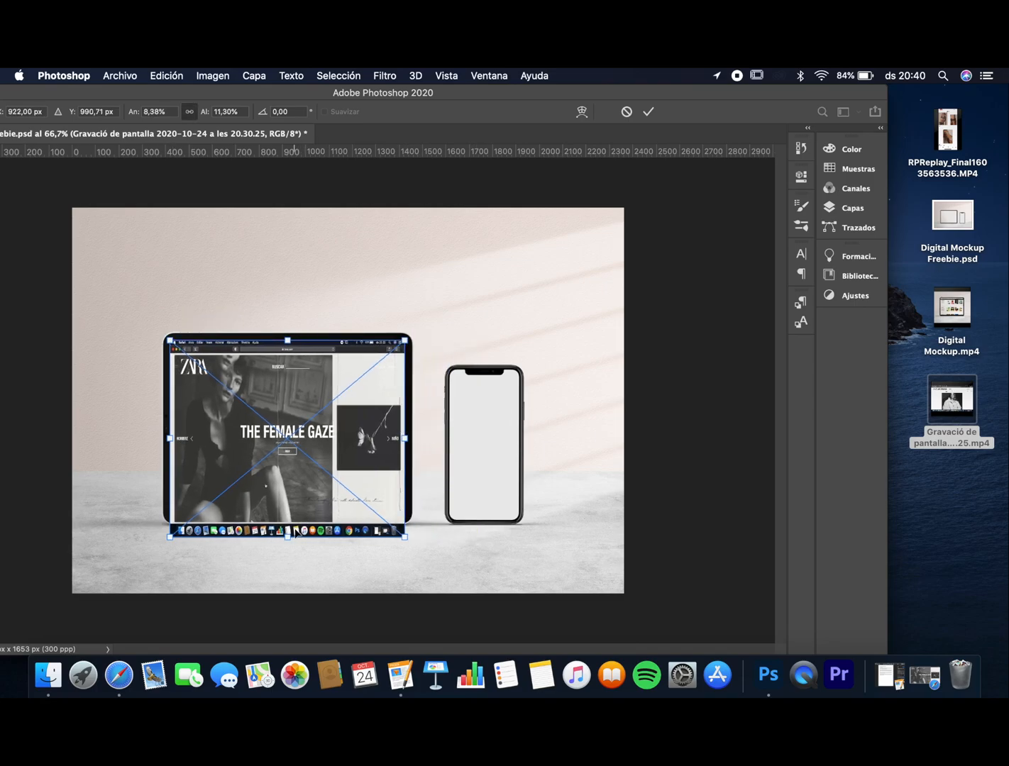
pyautogui.moveTo(287, 537); pyautogui.dragTo(288, 532)
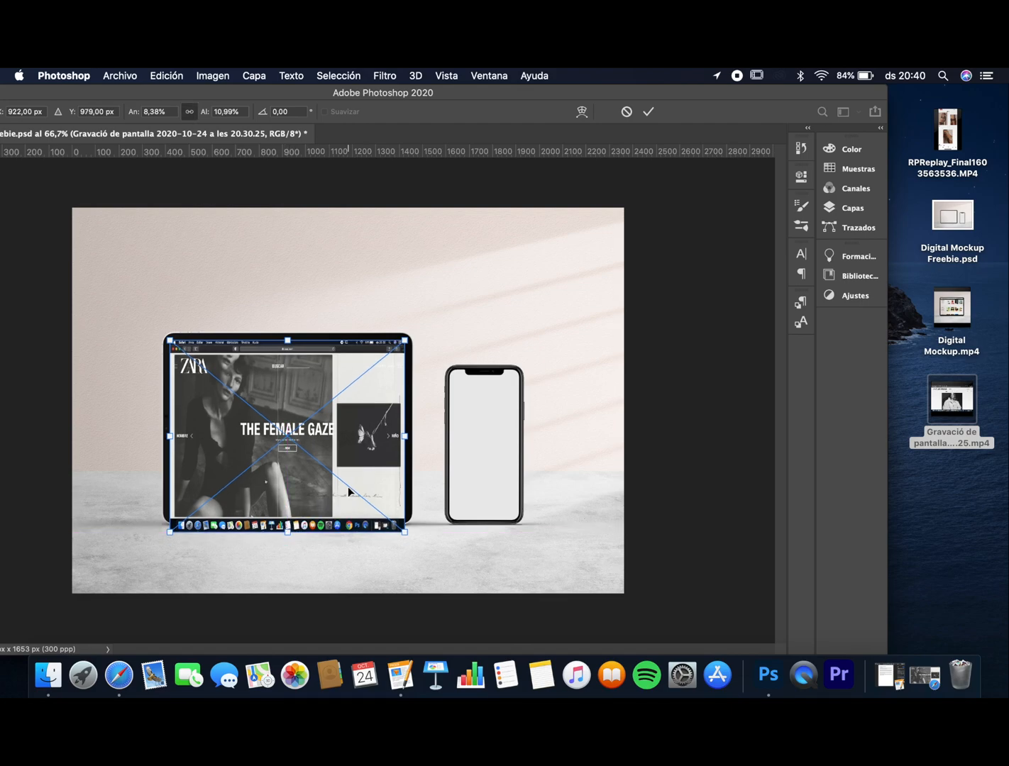
pyautogui.press('Return')
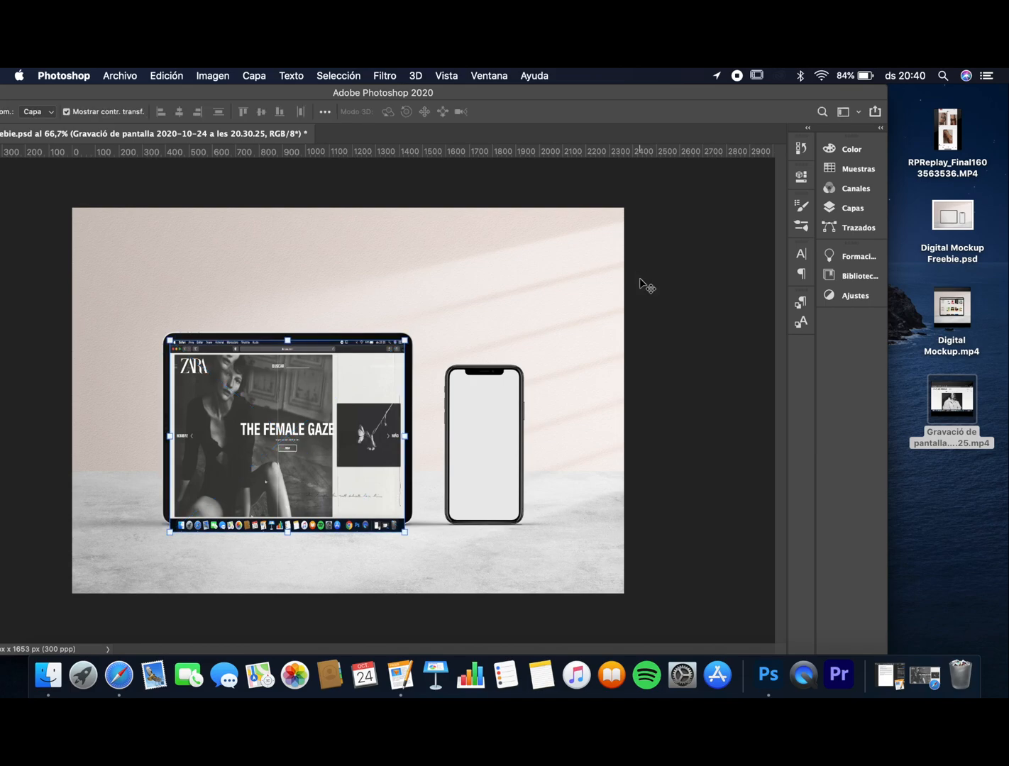
# Move the recording's layer into the iPad Pro 10.5 inch group, directly above the iPad layer
pyautogui.click(847, 187)
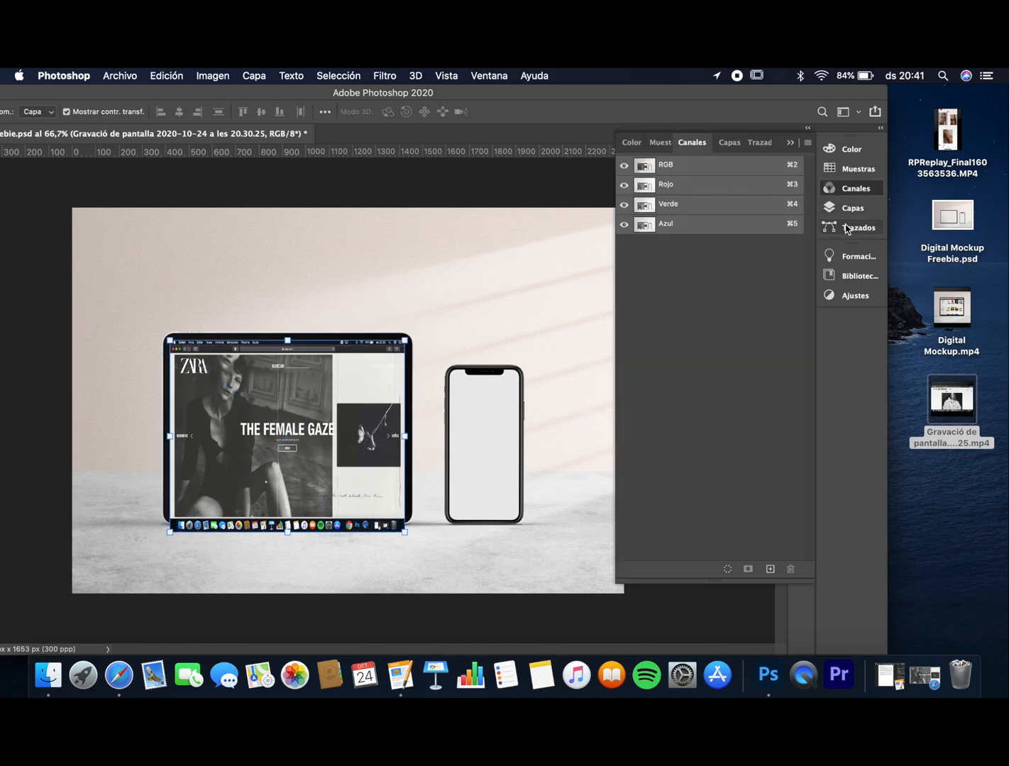
pyautogui.click(850, 209)
pyautogui.moveTo(743, 227); pyautogui.dragTo(743, 279)
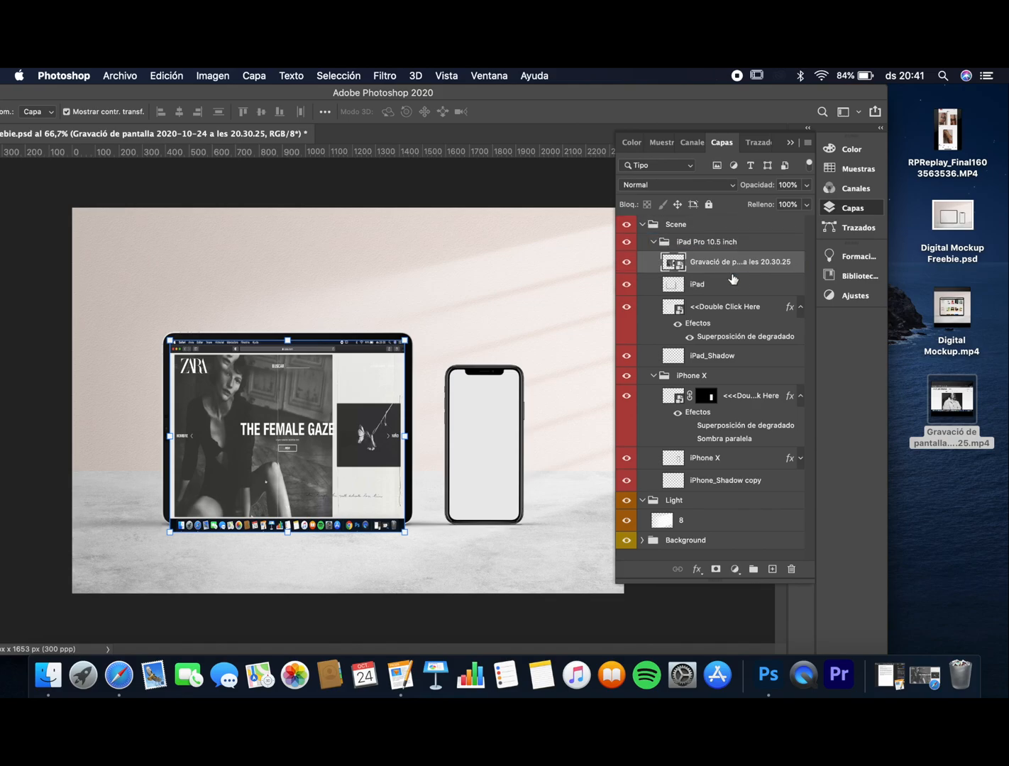
# Move the tablet recording's layer below the iPad layer and clip it to the <<Double Click Here screen layer
pyautogui.click(714, 288)
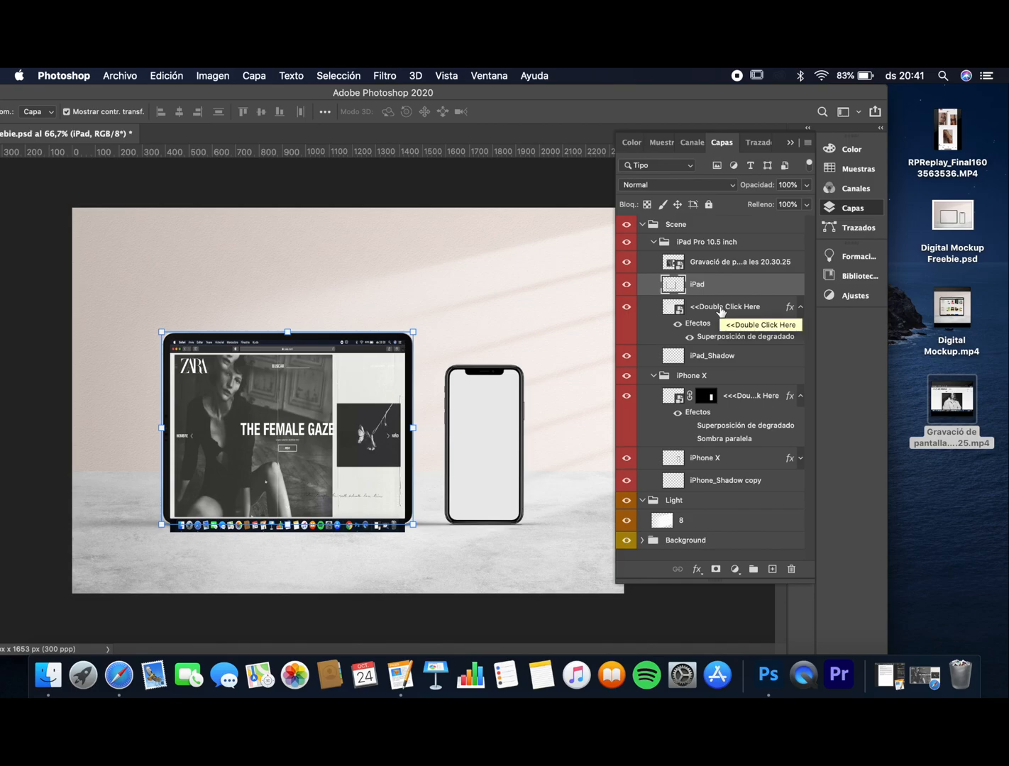
pyautogui.click(721, 311)
pyautogui.moveTo(716, 266); pyautogui.dragTo(712, 295)
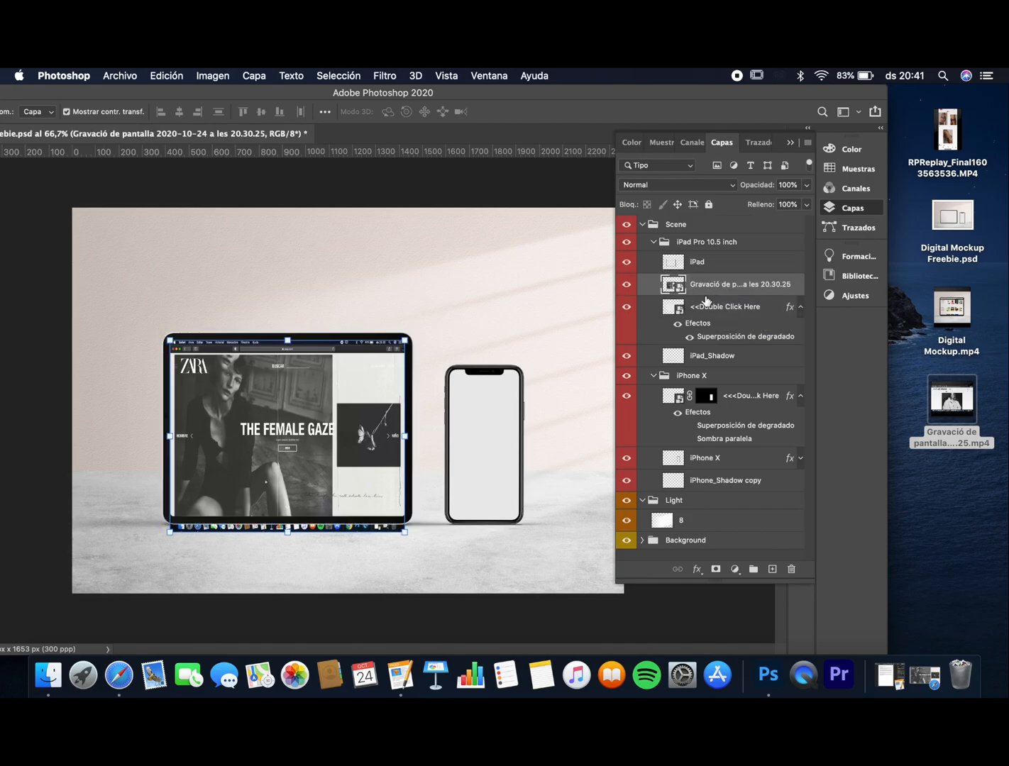
pyautogui.keyDown('alt'); pyautogui.click(707, 295); pyautogui.keyUp('alt')
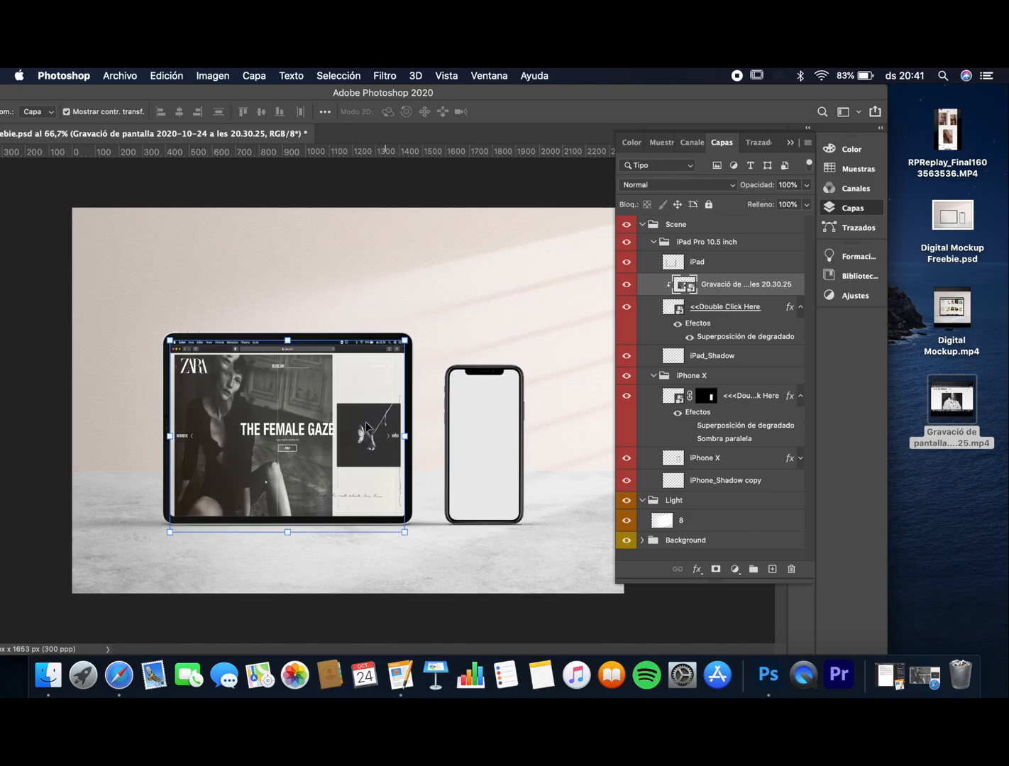
# Try scaling the clipped recording to 8.68% by 11.38% on the tablet, and return it to 8.38% by 10.99%
pyautogui.moveTo(169, 437); pyautogui.dragTo(163, 436)
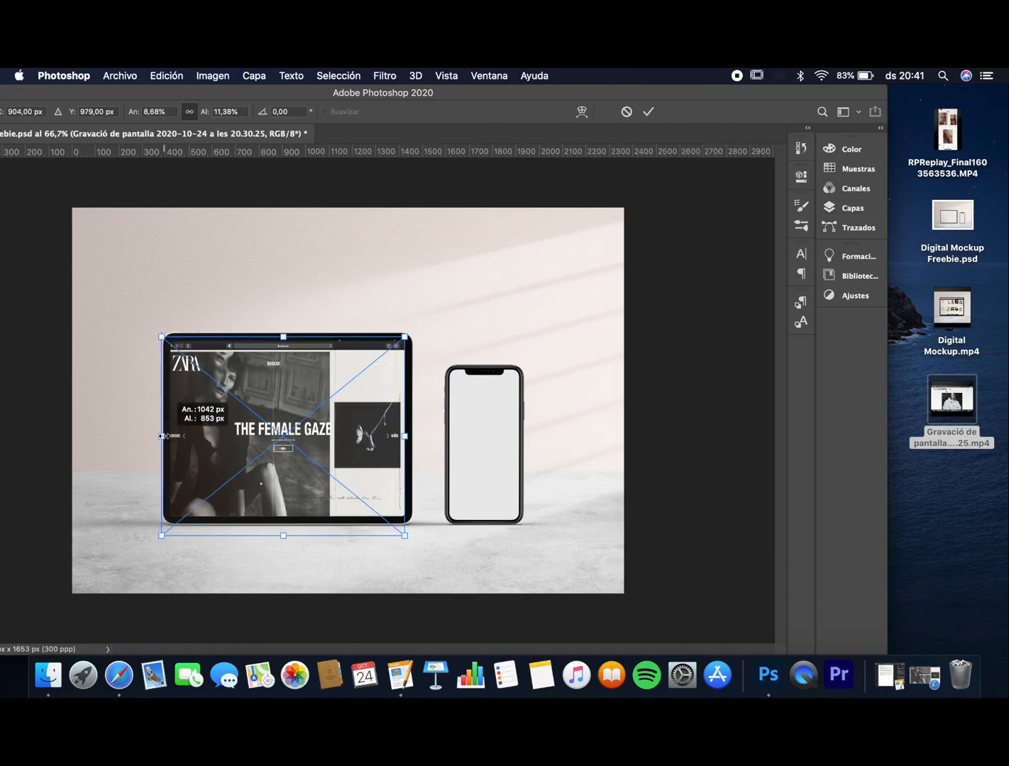
pyautogui.moveTo(405, 435); pyautogui.dragTo(405, 436)
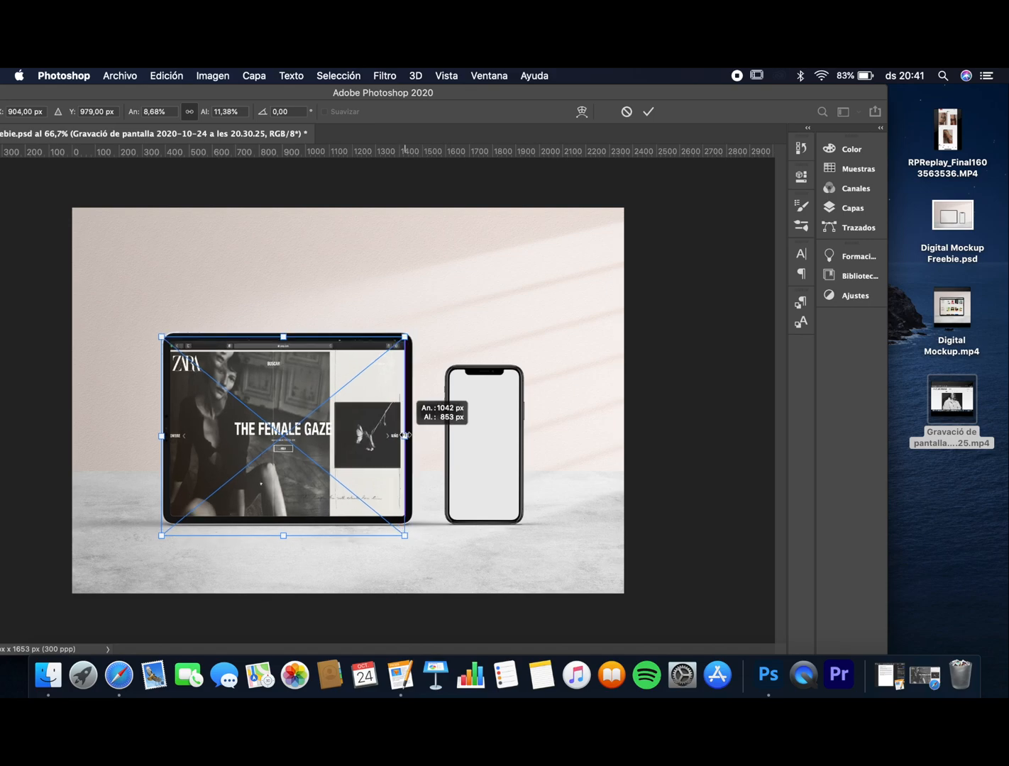
pyautogui.moveTo(405, 436); pyautogui.dragTo(406, 436)
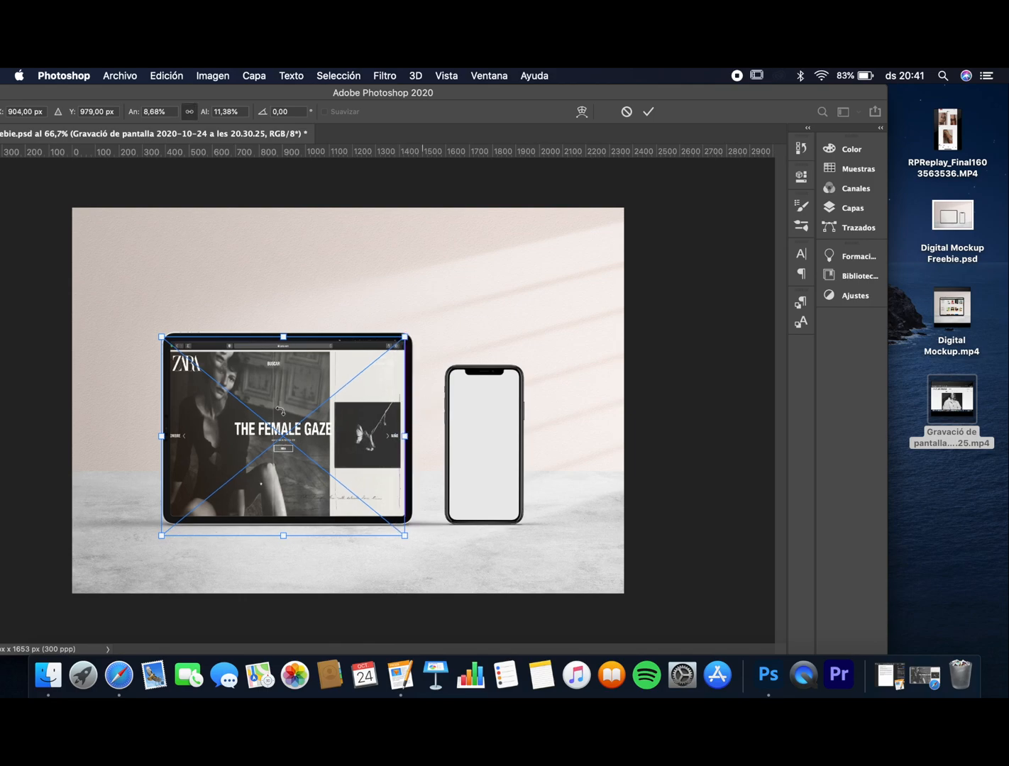
pyautogui.moveTo(159, 438); pyautogui.dragTo(167, 438)
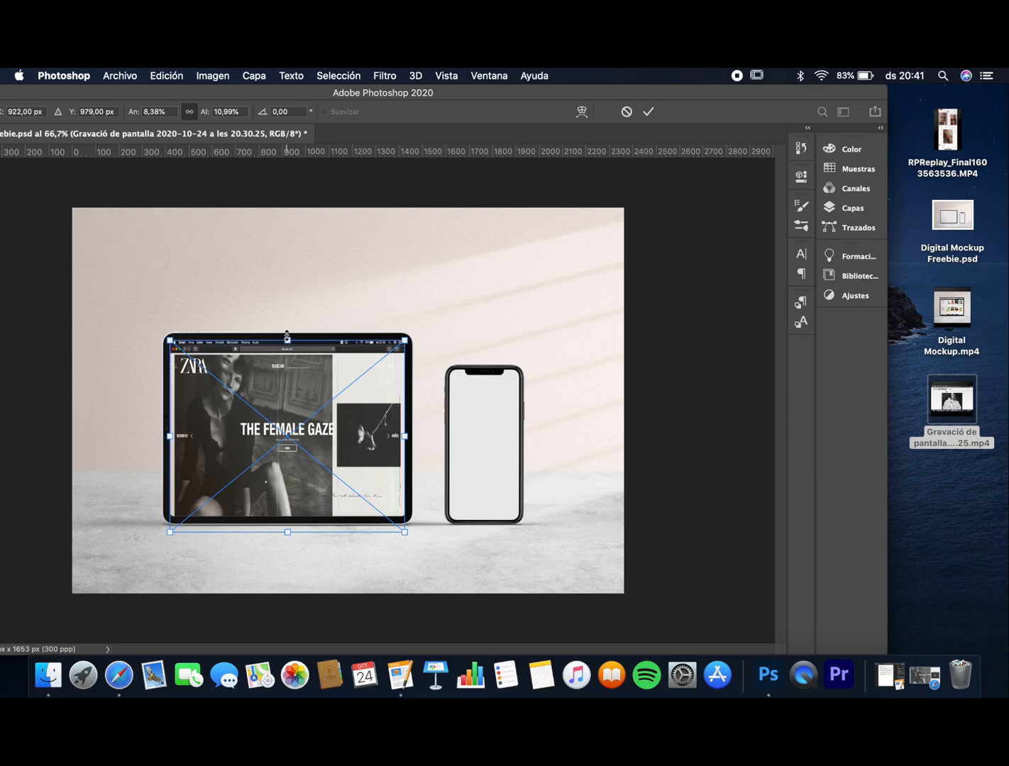
pyautogui.moveTo(286, 332); pyautogui.dragTo(286, 334)
pyautogui.press('Return')
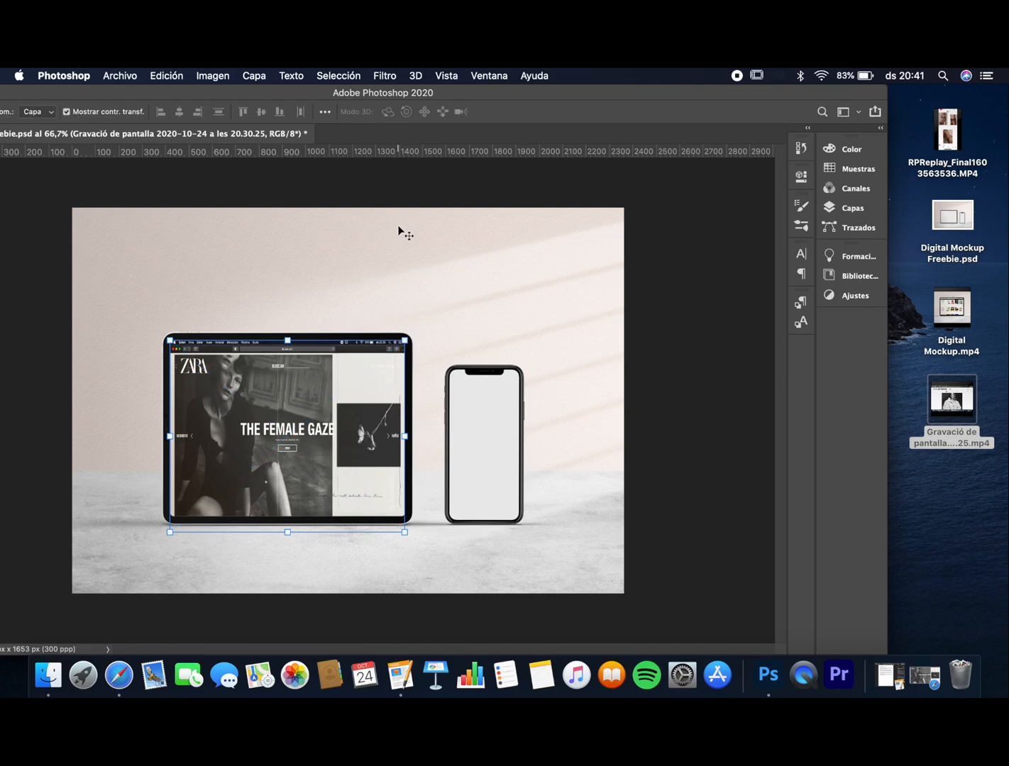
# Deselect all layers and reposition the Photoshop window so the whole workspace fits on the display
pyautogui.click(397, 224)
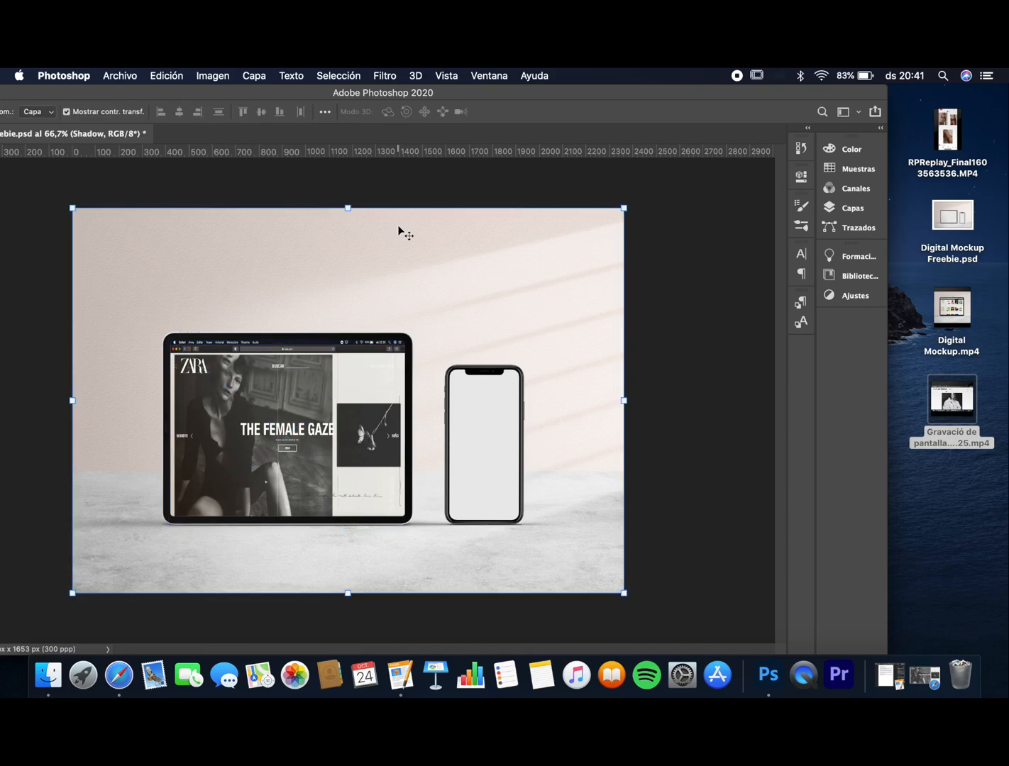
pyautogui.click(759, 256)
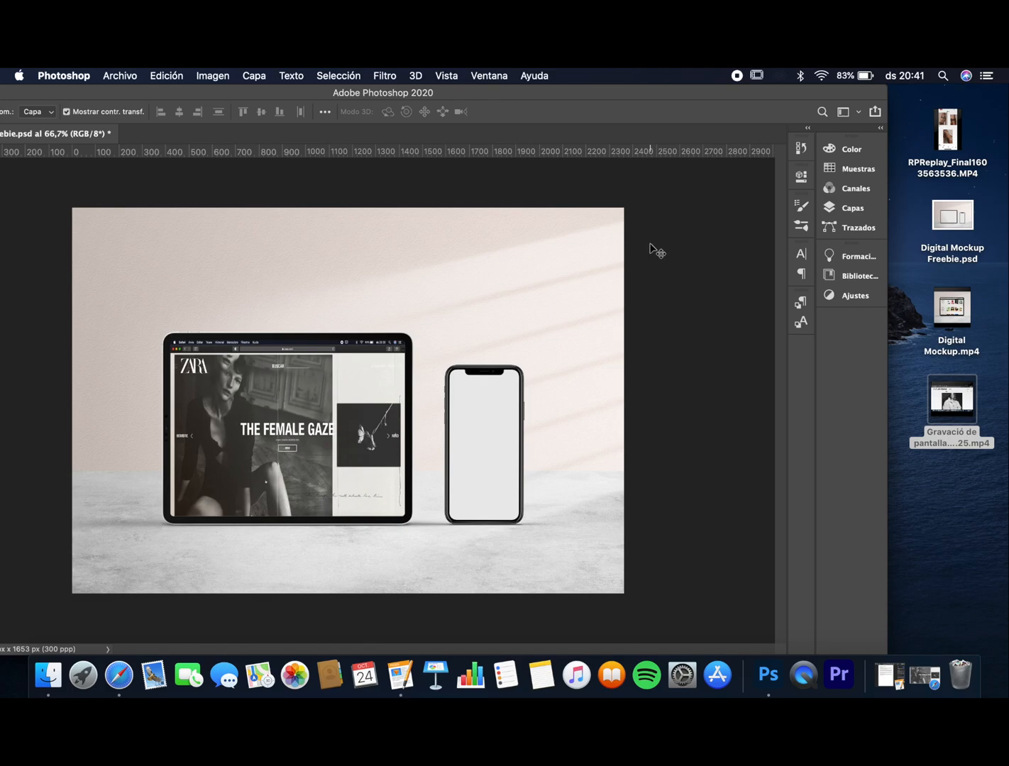
pyautogui.moveTo(654, 97); pyautogui.dragTo(775, 88)
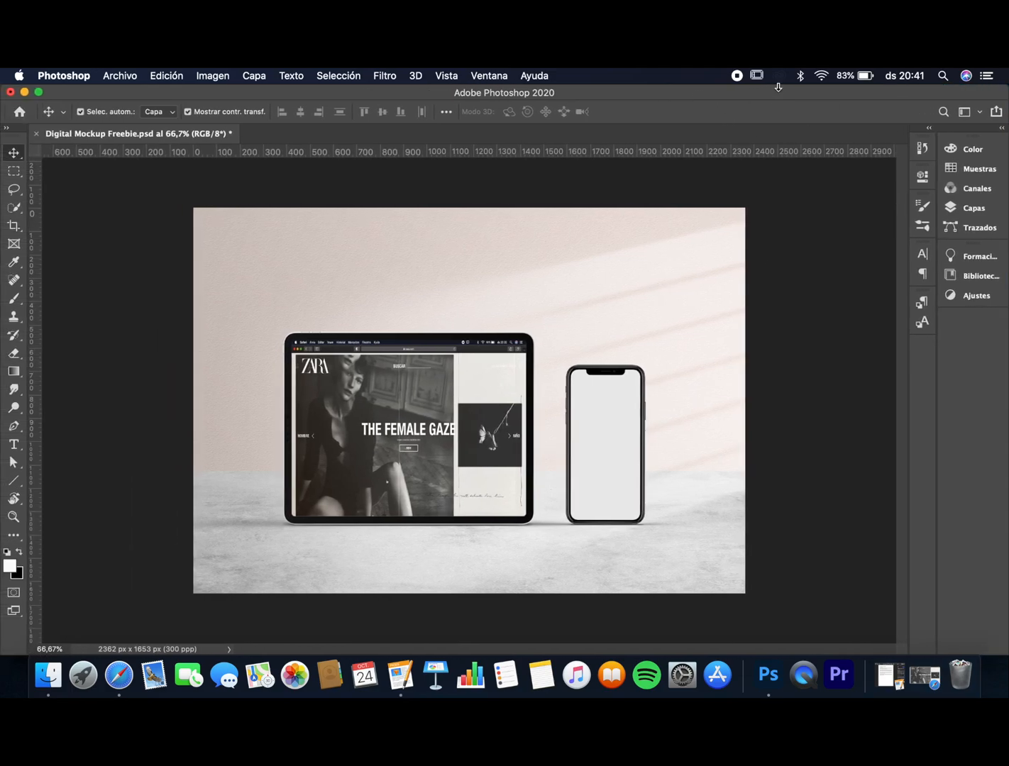
pyautogui.click(39, 91)
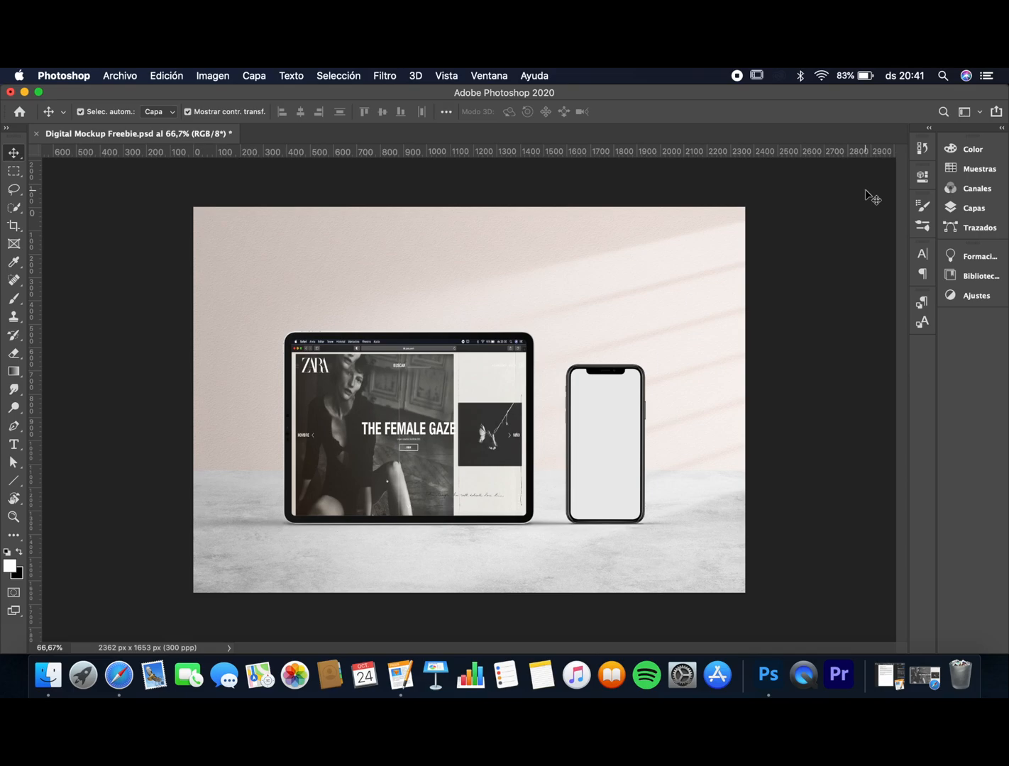
# Open the contents of the tablet recording's smart object and show the video timeline
pyautogui.click(973, 208)
pyautogui.doubleClick(799, 284)
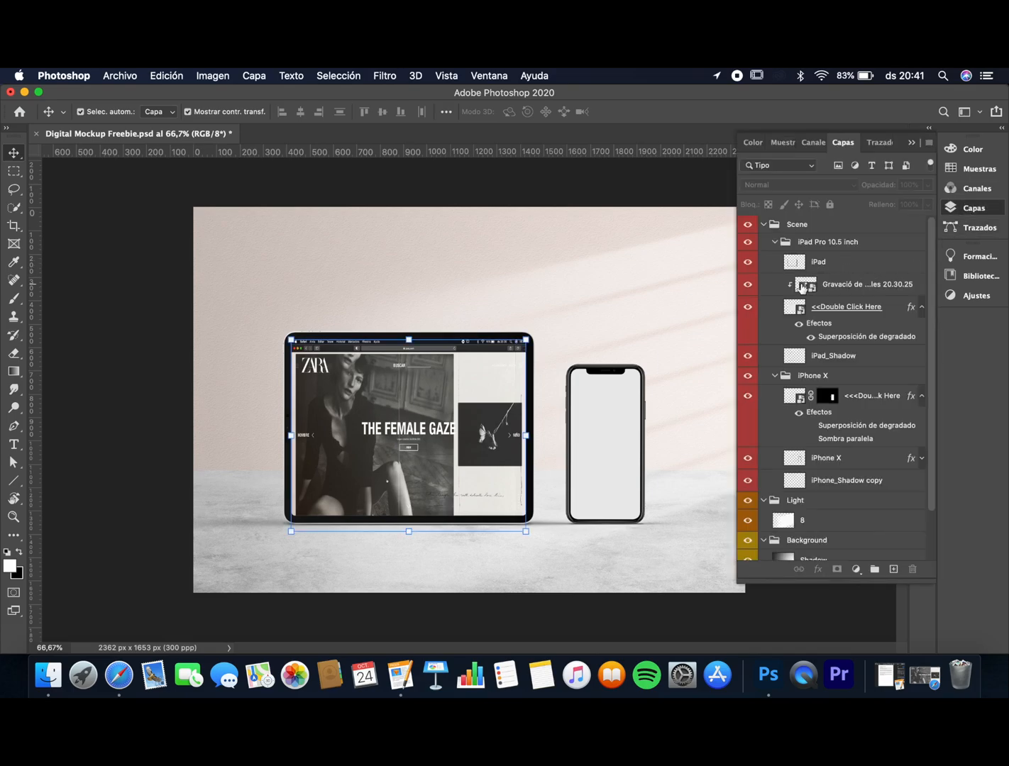
pyautogui.click(630, 454)
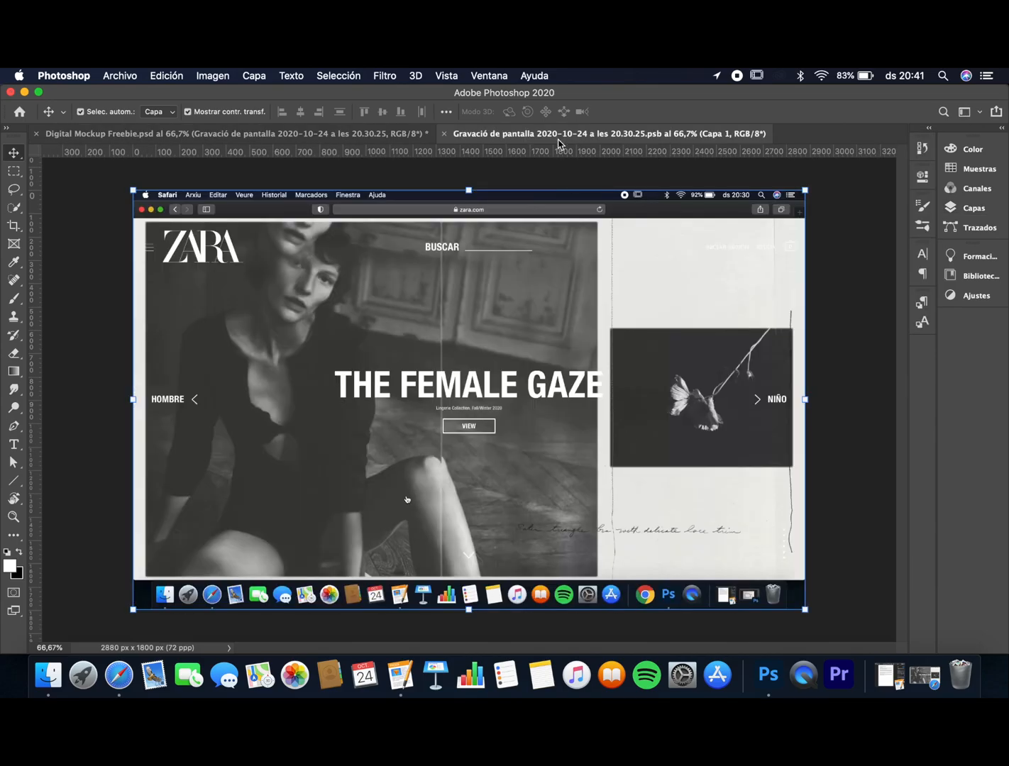
pyautogui.click(505, 78)
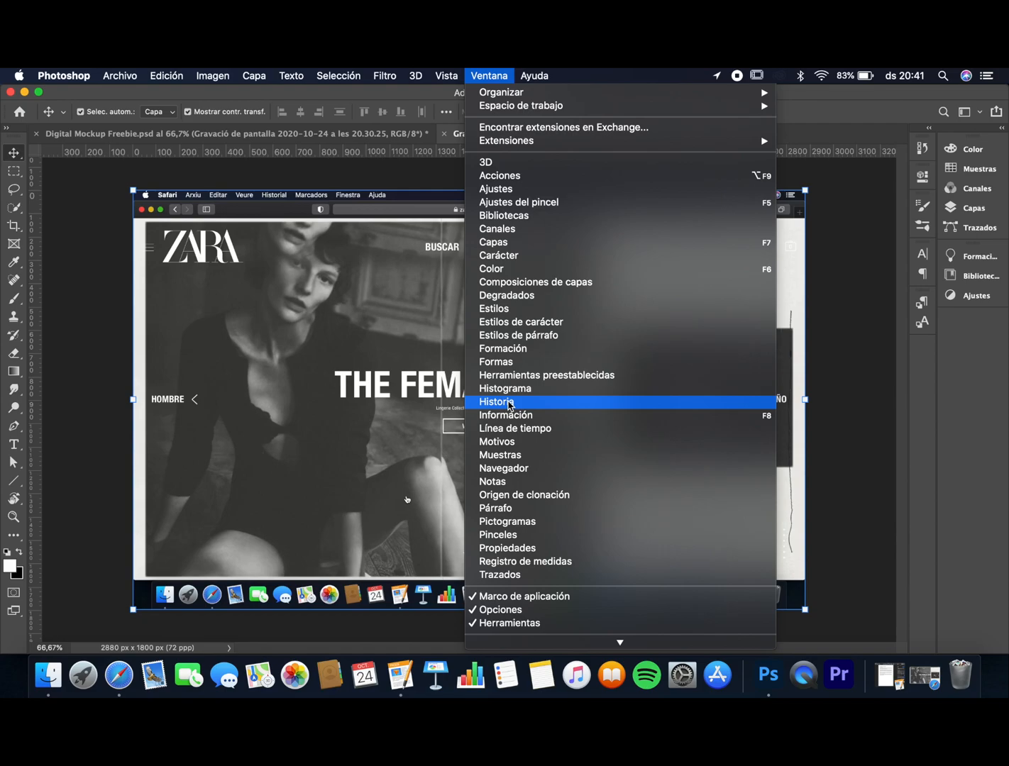
pyautogui.click(512, 428)
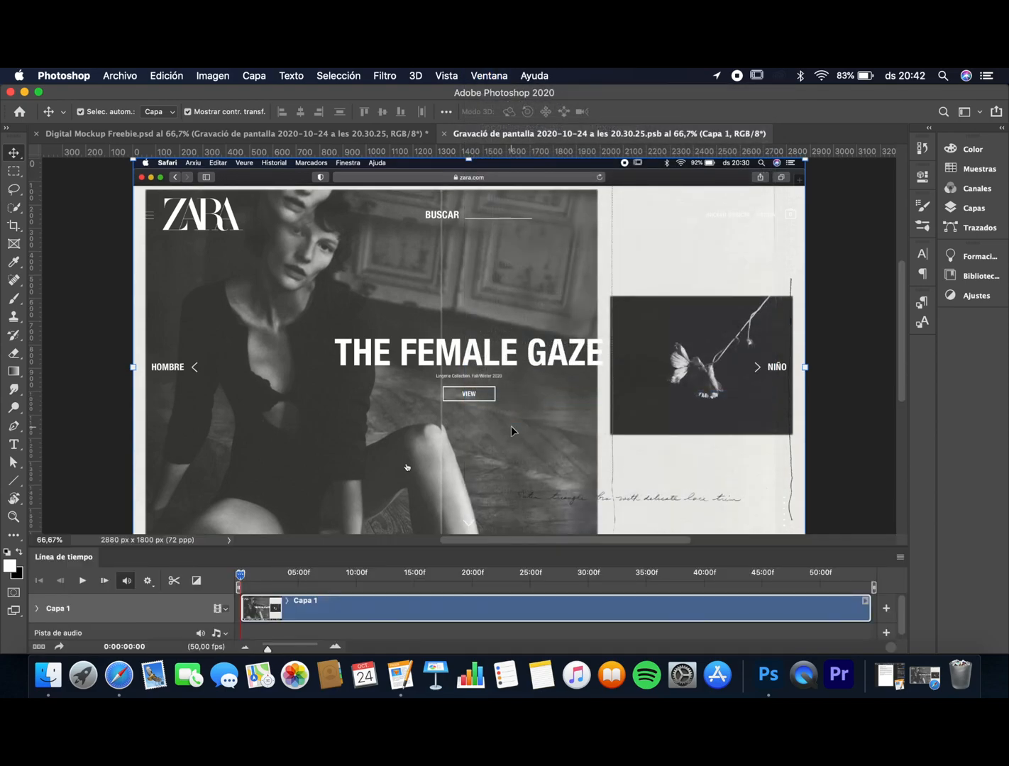
# Play the first 5 seconds or so of the tablet recording, and close its document with changes saved
pyautogui.press('space')
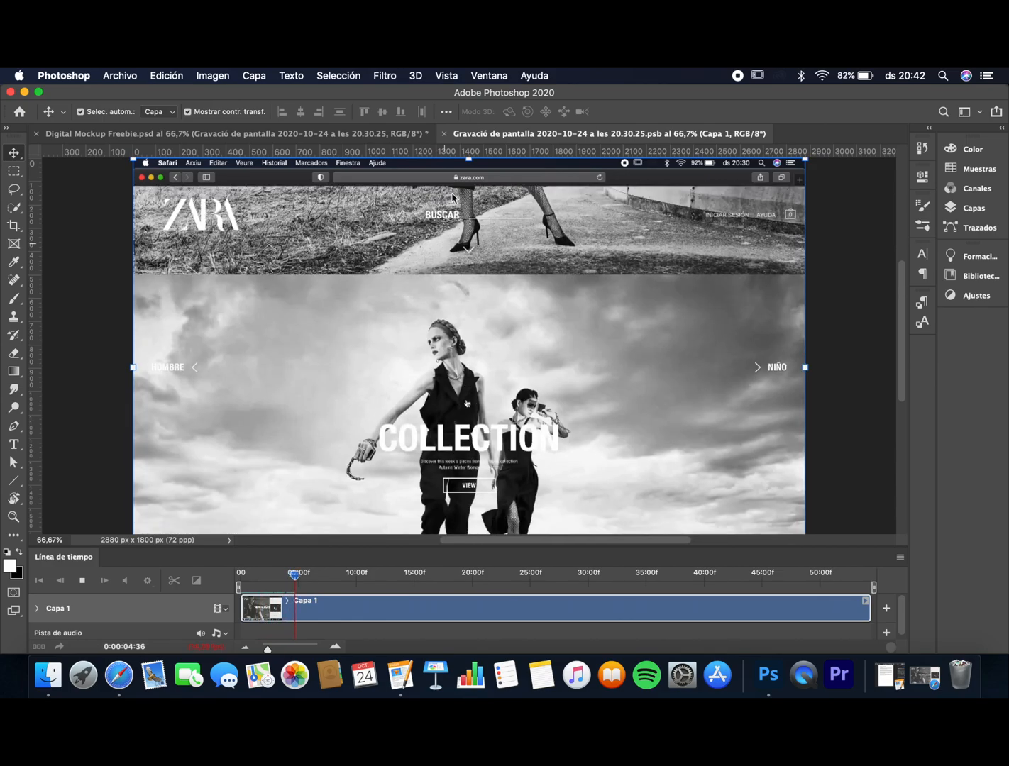
pyautogui.press('space')
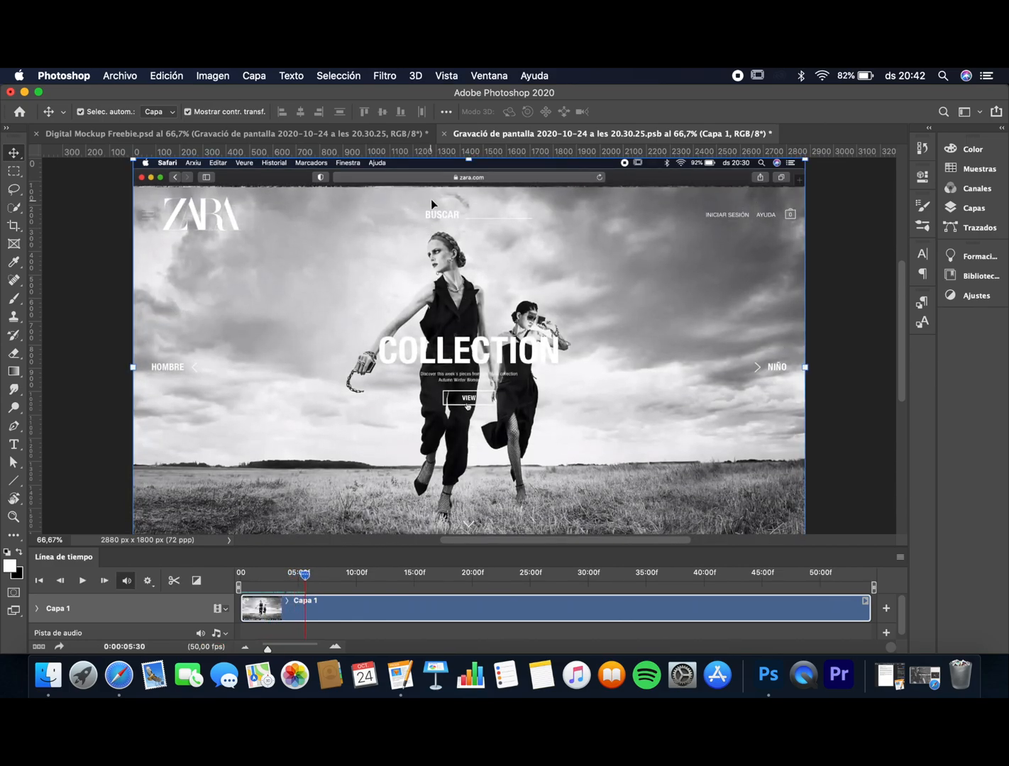
pyautogui.click(443, 133)
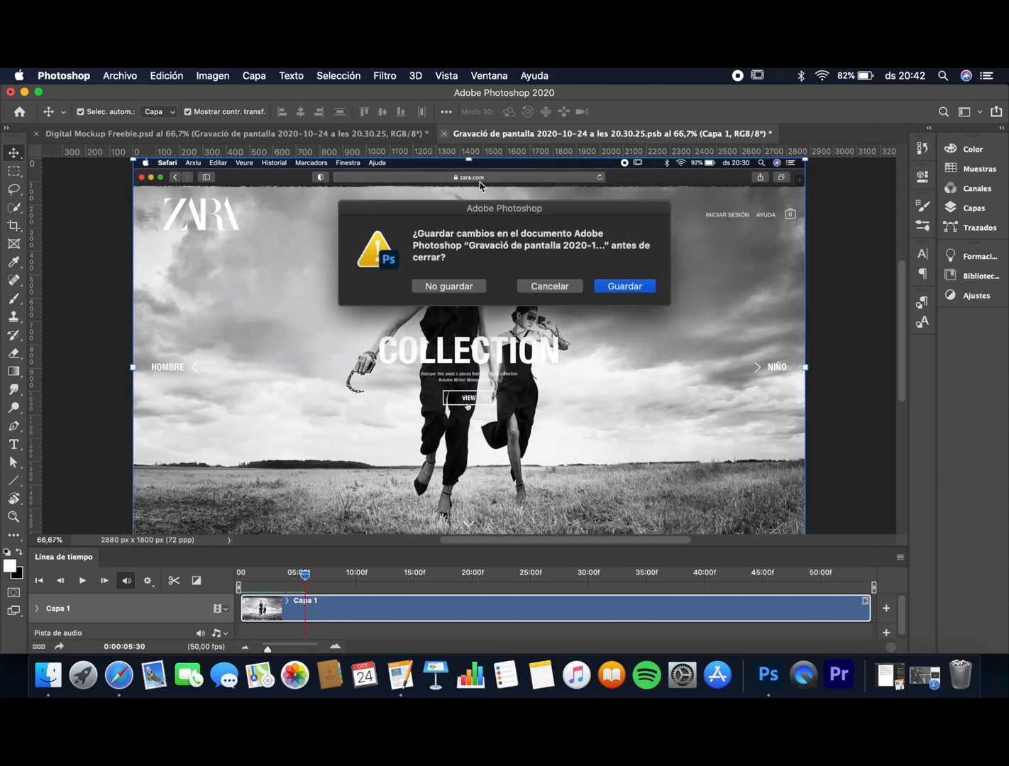
pyautogui.click(615, 287)
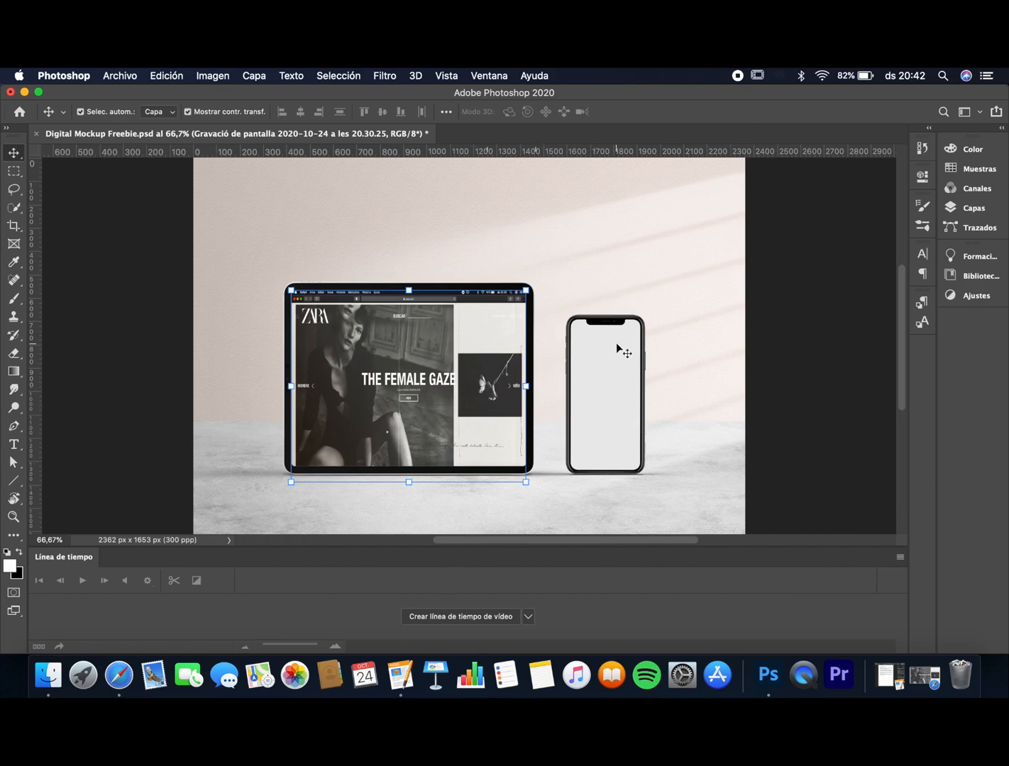
# Place the desktop video RPReplay_Final1603563536.MP4 into the mockup document, shifting the Photoshop window aside to reach it
pyautogui.click(766, 273)
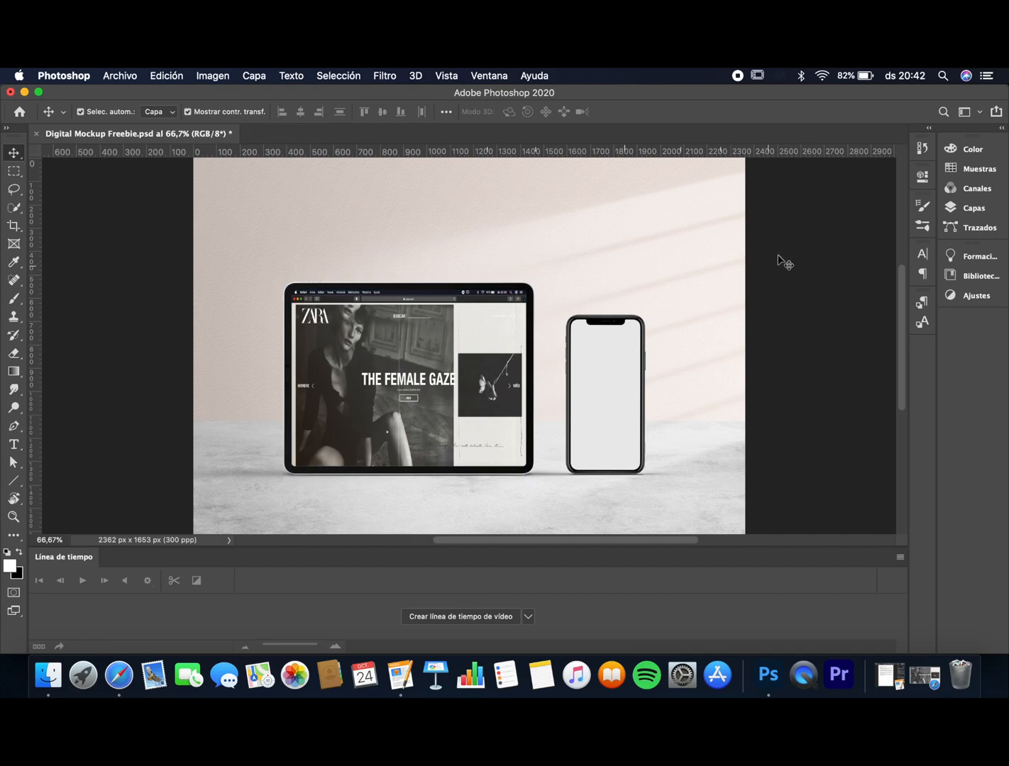
pyautogui.moveTo(884, 95); pyautogui.dragTo(801, 95)
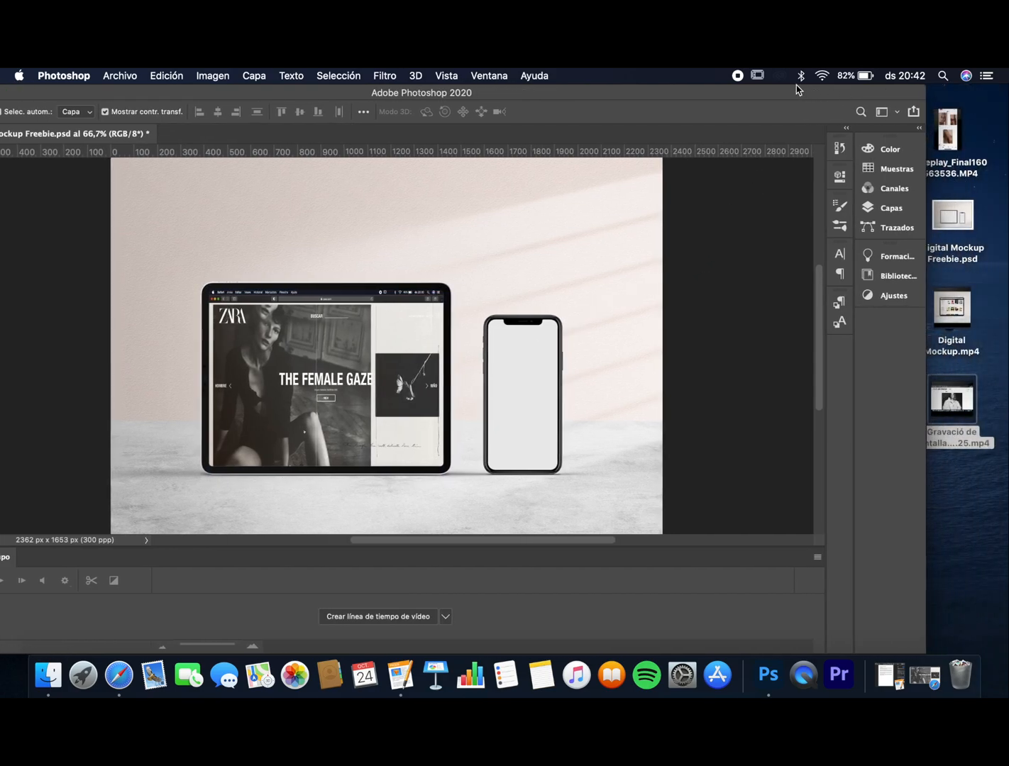
pyautogui.moveTo(945, 132); pyautogui.dragTo(525, 394)
pyautogui.moveTo(554, 98); pyautogui.dragTo(659, 87)
# Move and scale the placed phone recording to cover the iPhone's screen, and apply the transform
pyautogui.moveTo(490, 204); pyautogui.dragTo(538, 233)
pyautogui.moveTo(439, 176); pyautogui.dragTo(515, 345)
pyautogui.moveTo(573, 378); pyautogui.dragTo(630, 356)
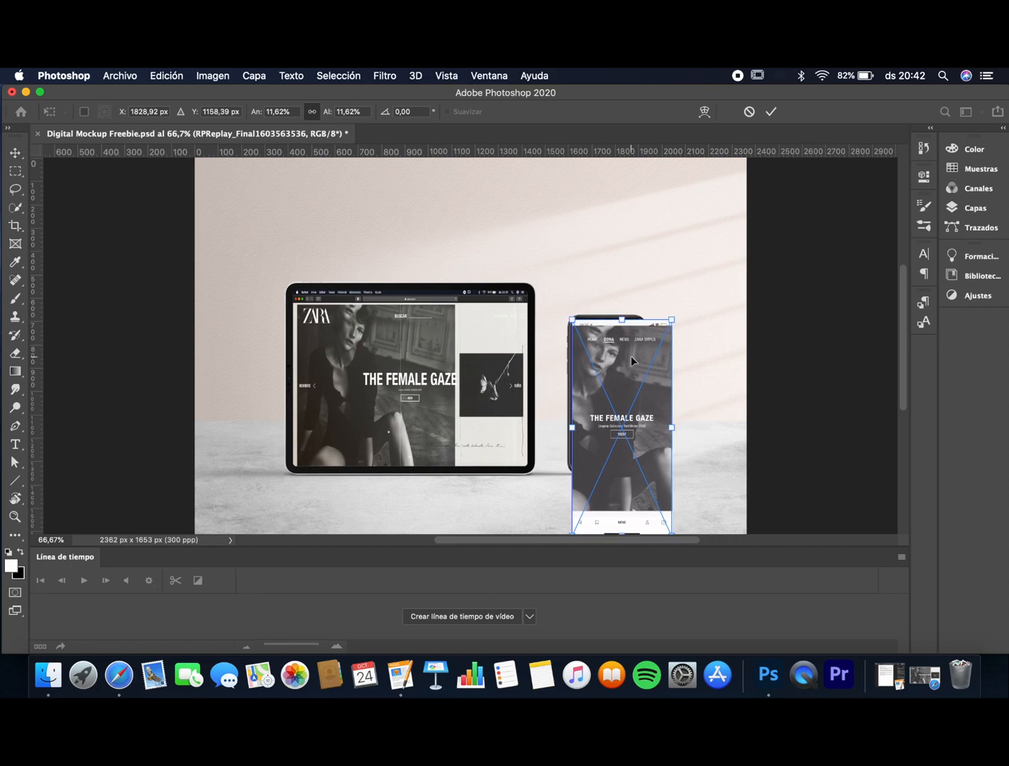
pyautogui.scroll(-2, 666, 494)
pyautogui.moveTo(672, 516); pyautogui.dragTo(638, 454)
pyautogui.press('Return')
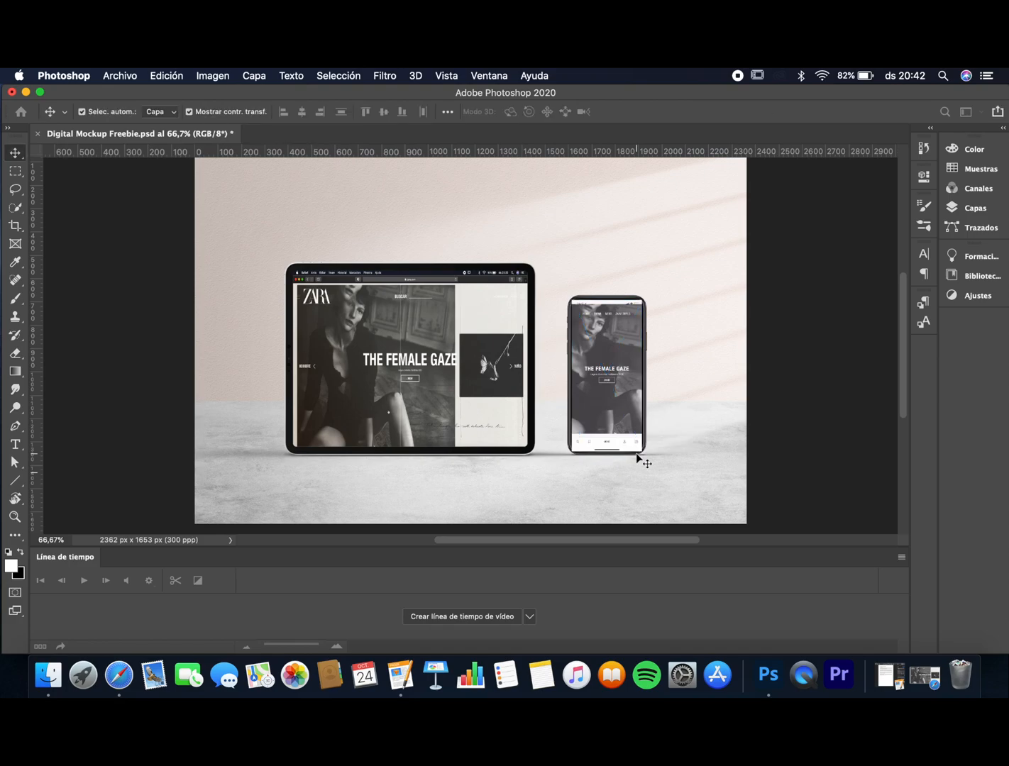
pyautogui.click(977, 207)
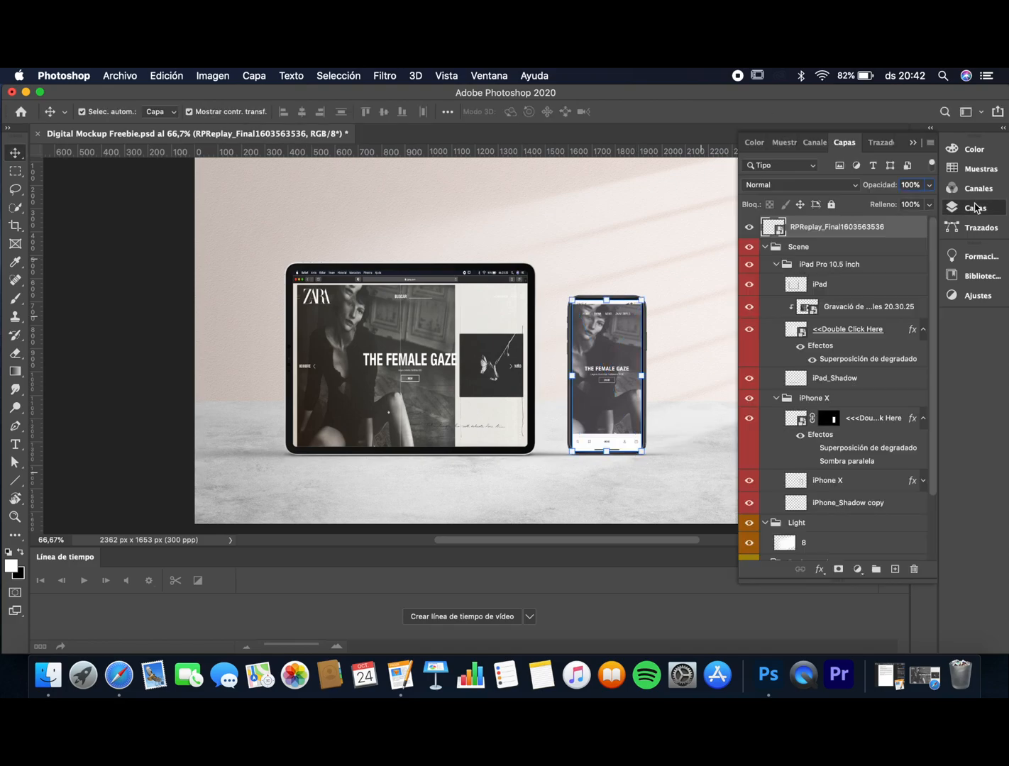
pyautogui.moveTo(860, 227); pyautogui.dragTo(856, 408)
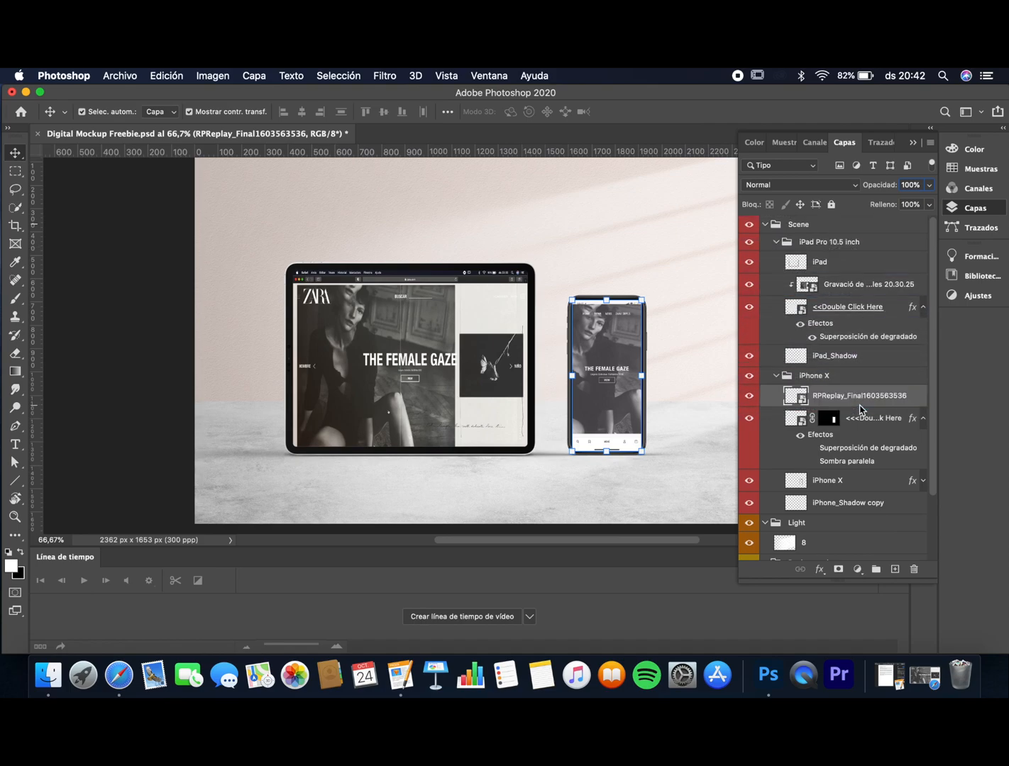
pyautogui.keyDown('alt'); pyautogui.click(849, 408); pyautogui.keyUp('alt')
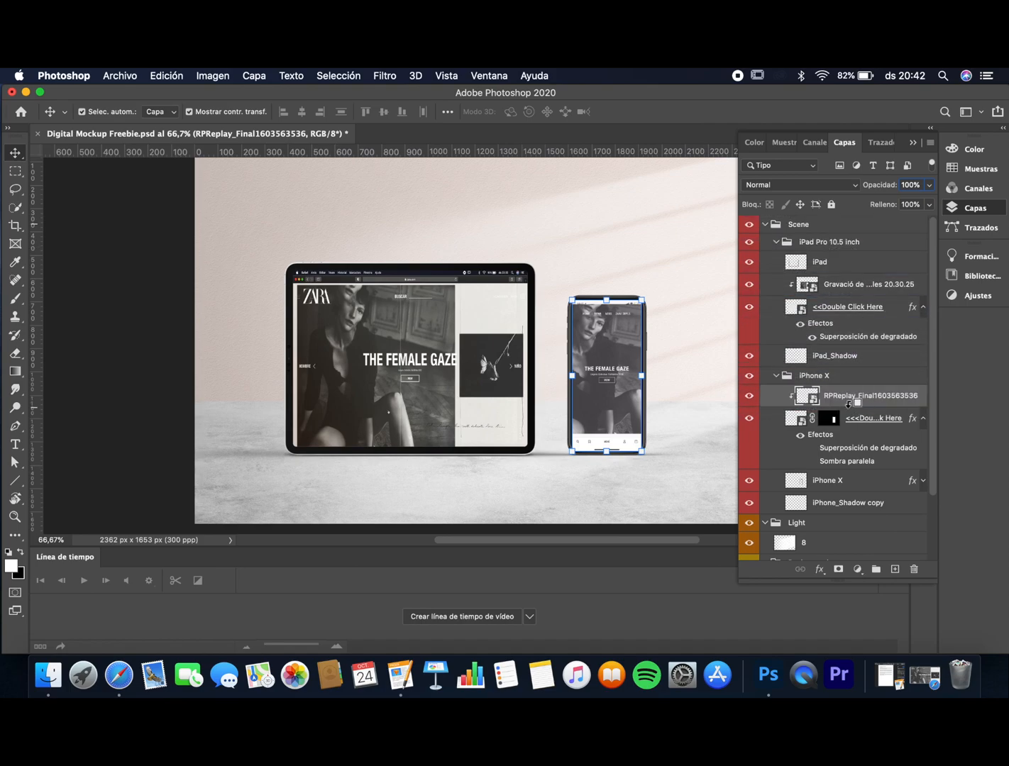
pyautogui.press('F7')
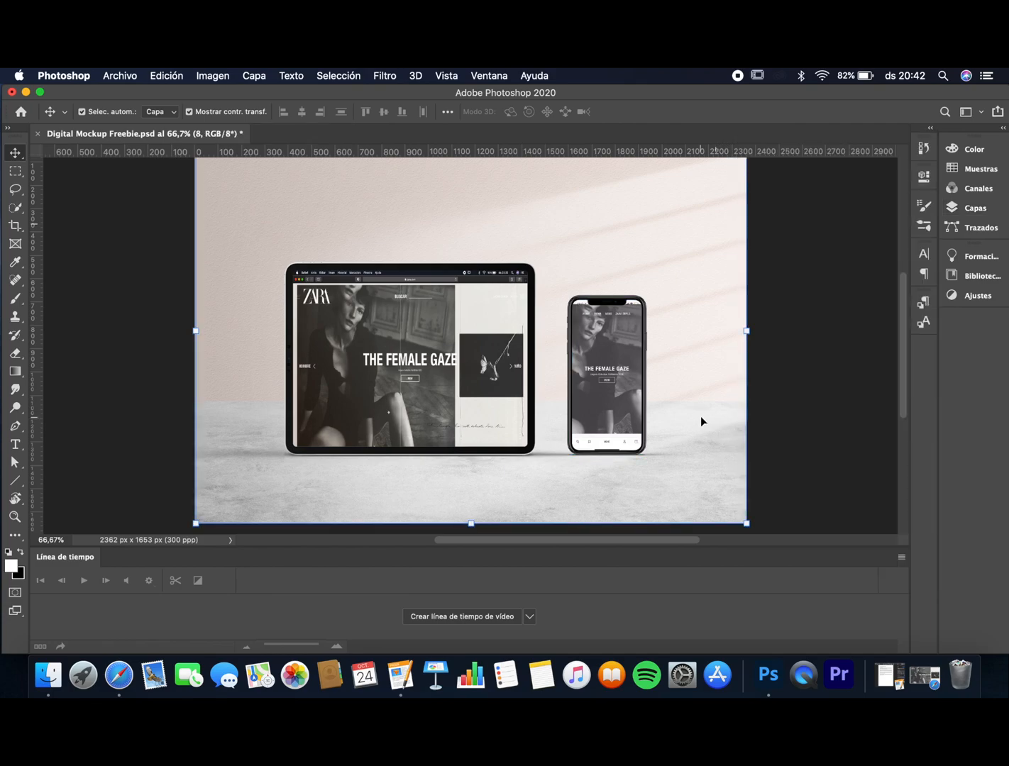
pyautogui.click(982, 209)
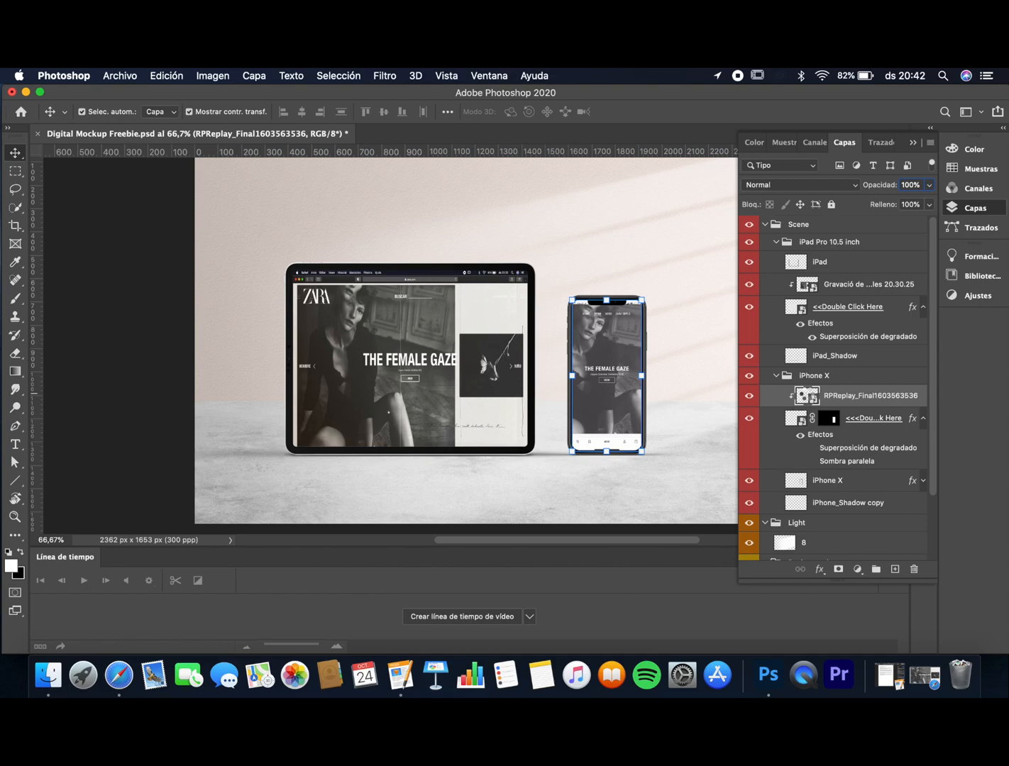
pyautogui.doubleClick(805, 394)
pyautogui.click(634, 452)
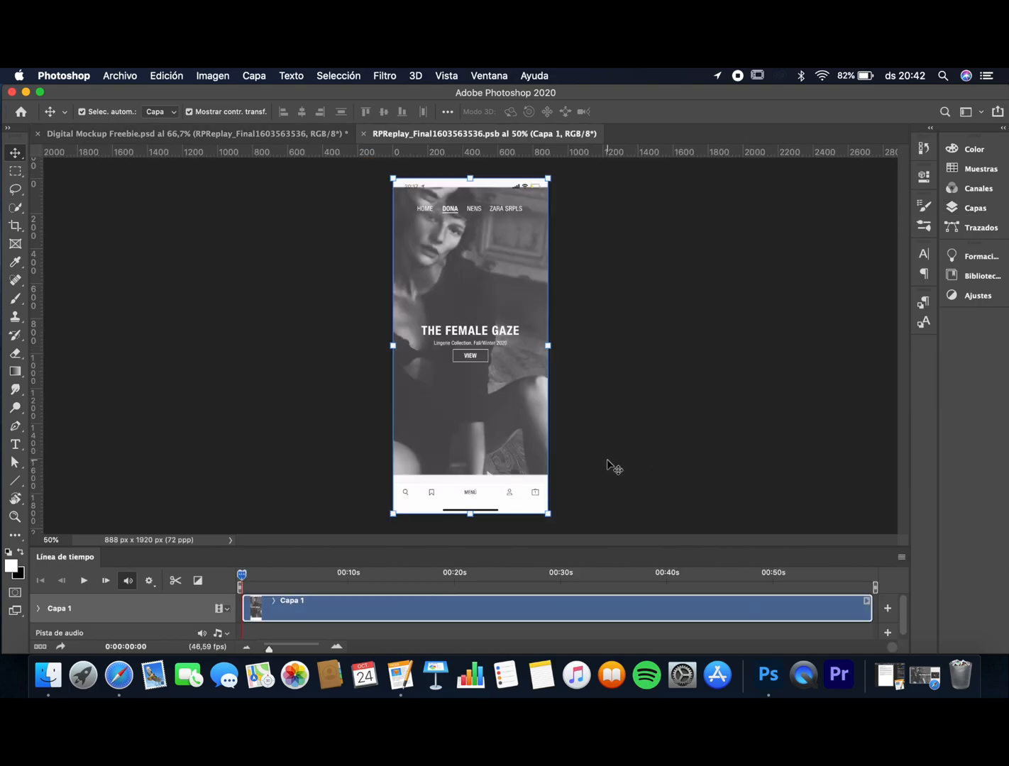
# Play the first 4 seconds or so of the phone recording, and close its document with changes saved
pyautogui.press('space')
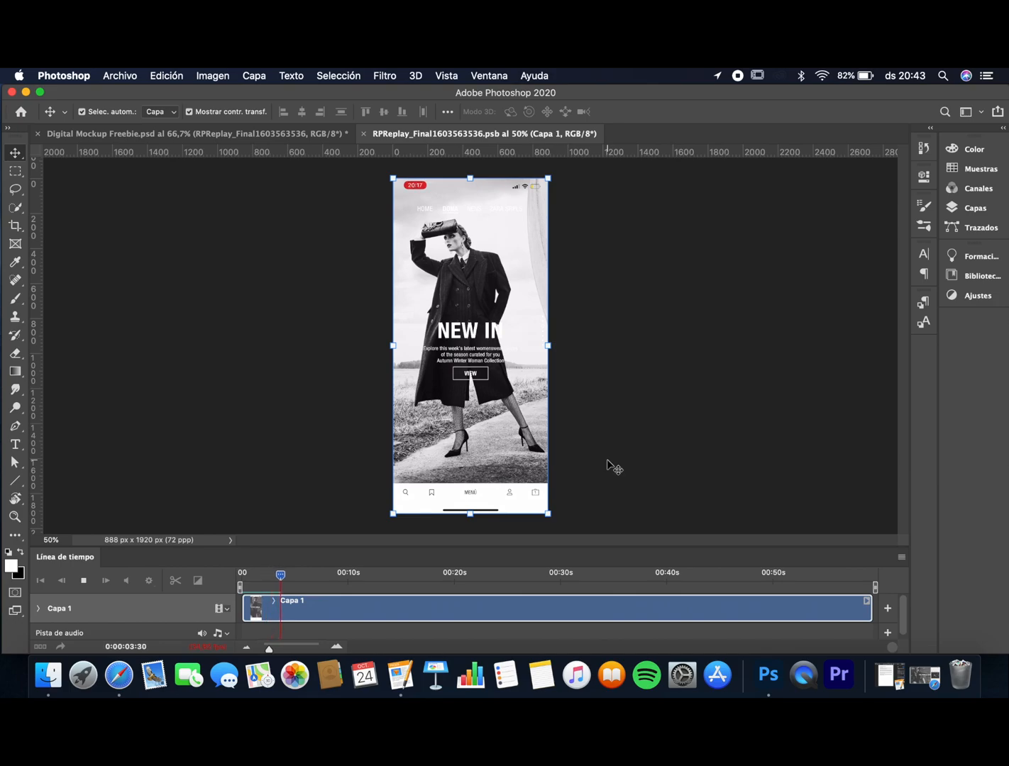
pyautogui.press('space')
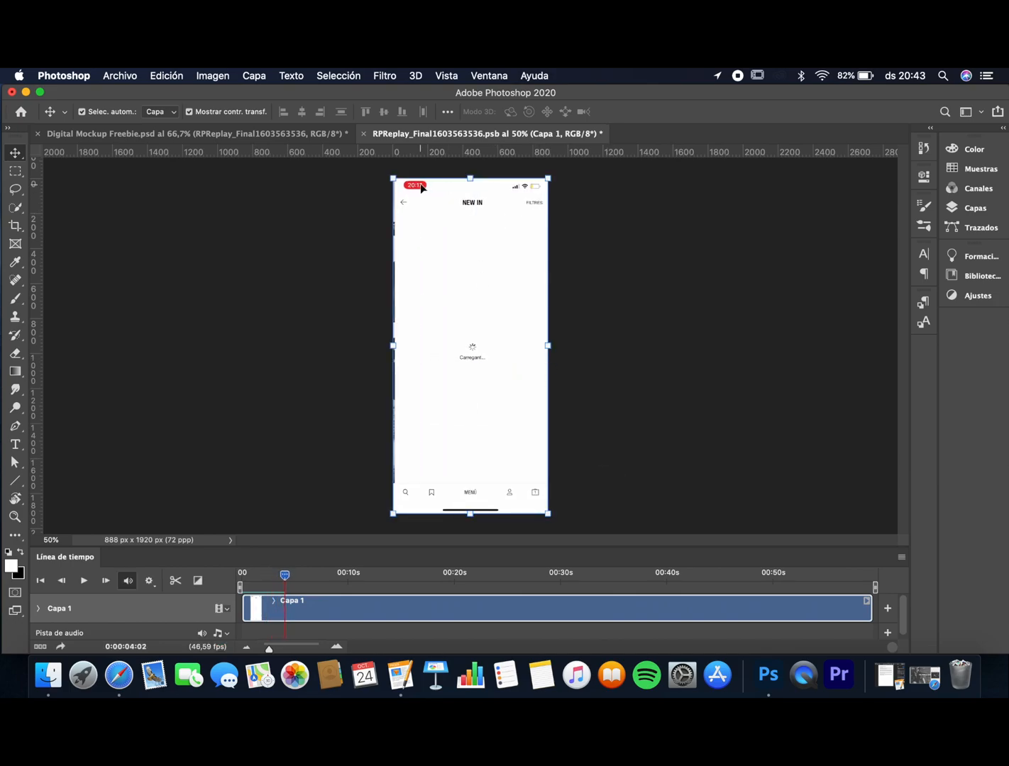
pyautogui.click(364, 133)
pyautogui.click(625, 287)
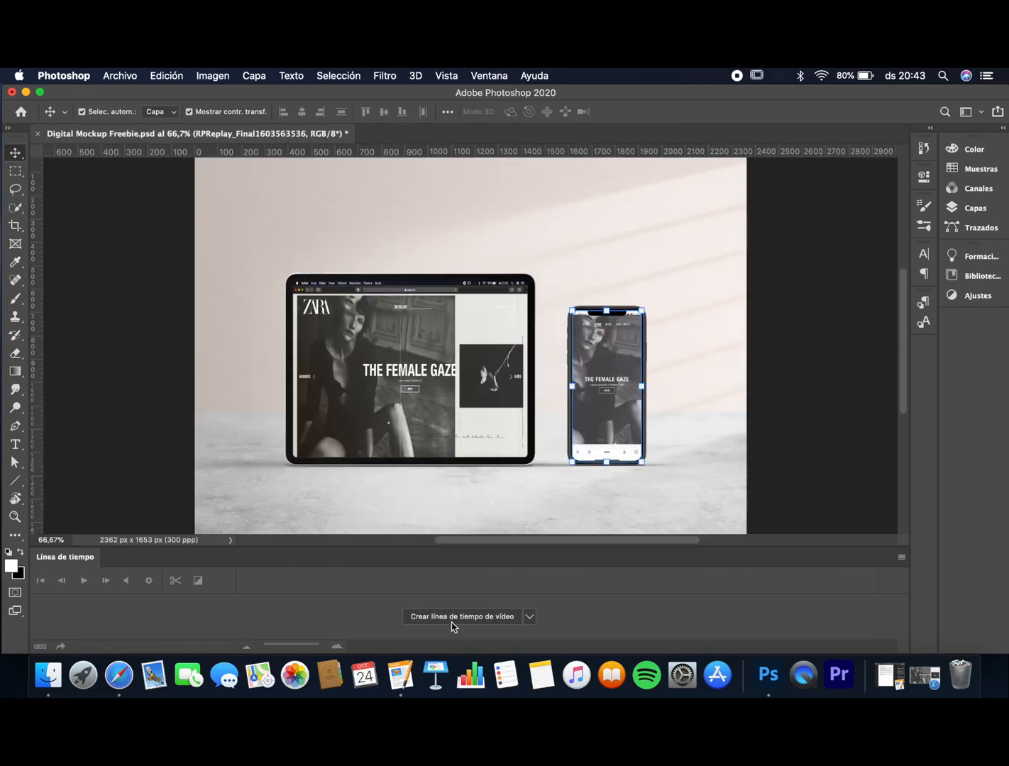
# Create a video timeline for the mockup document and play about the first 4 seconds of both device screens
pyautogui.click(454, 617)
pyautogui.press('space')
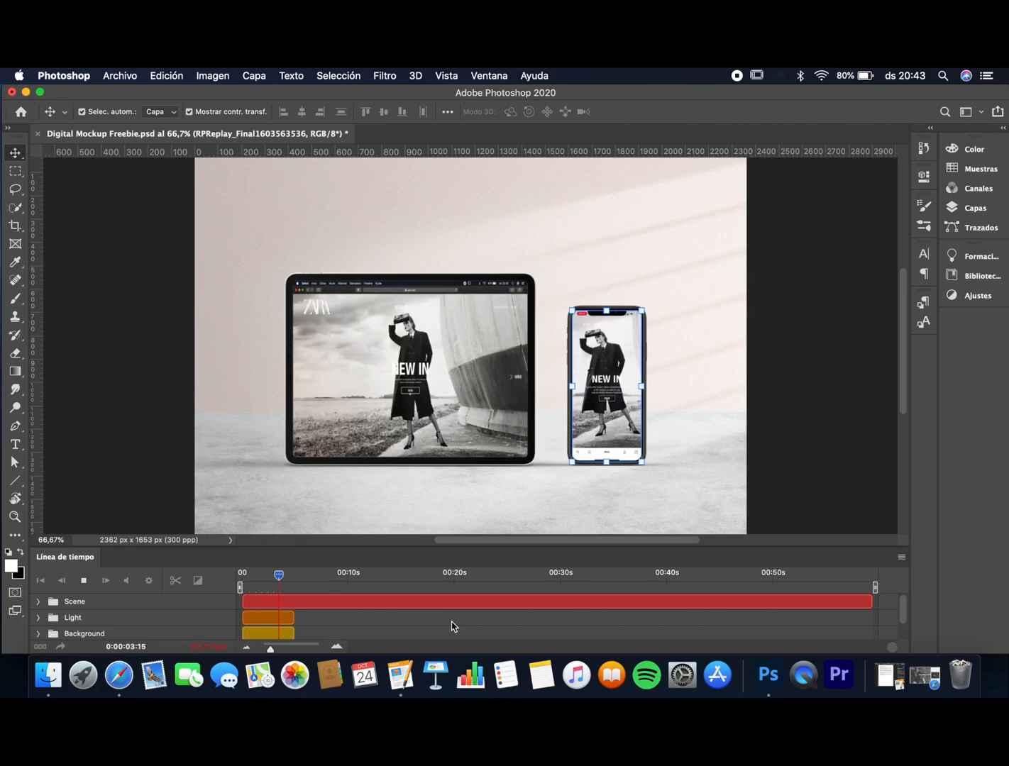
pyautogui.press('space')
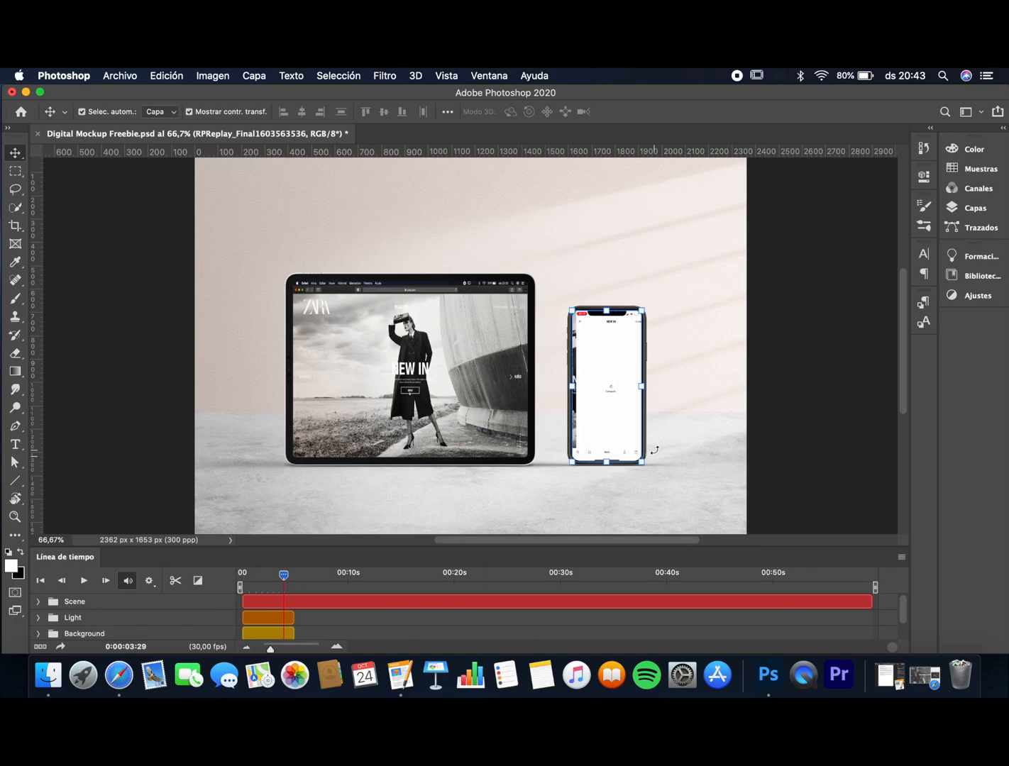
# Deselect all layers and play the mockup's animation from the start of the timeline
pyautogui.press('super+0')
pyautogui.click(786, 383)
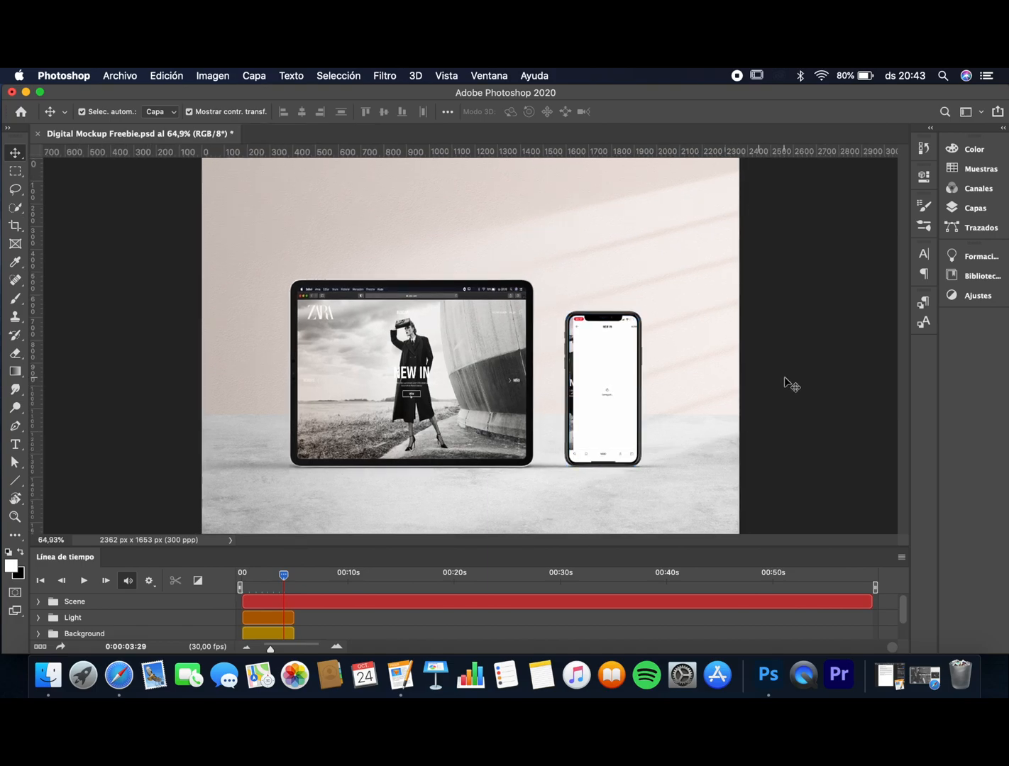
pyautogui.scroll(-2, 785, 383)
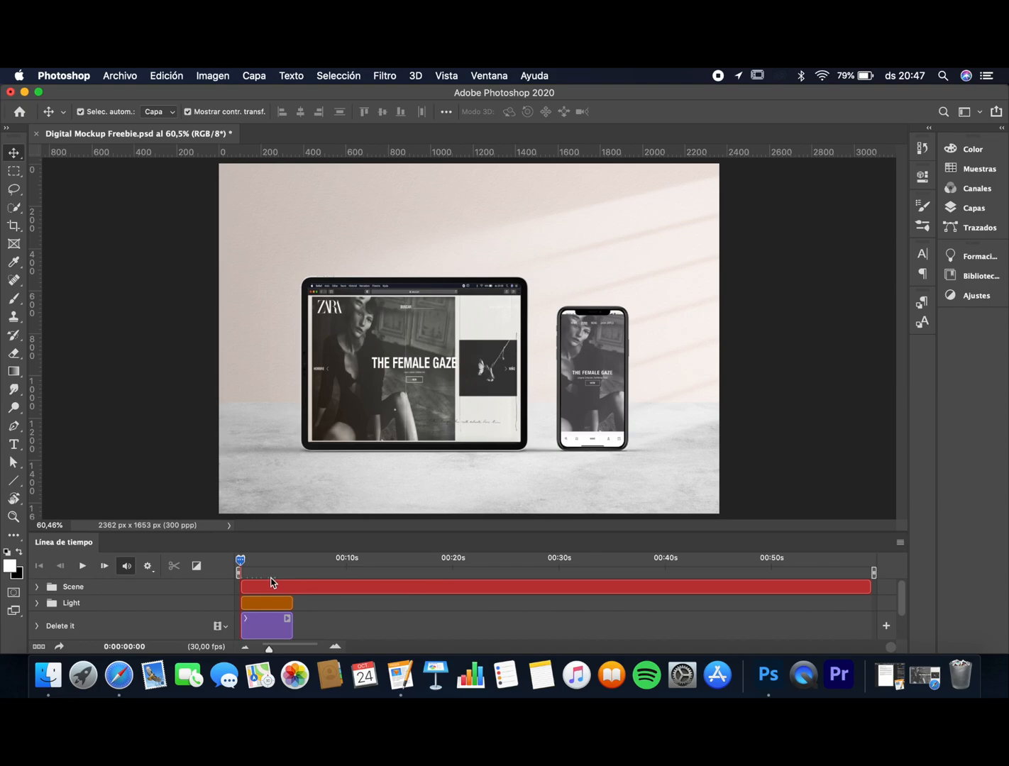
pyautogui.press('space')
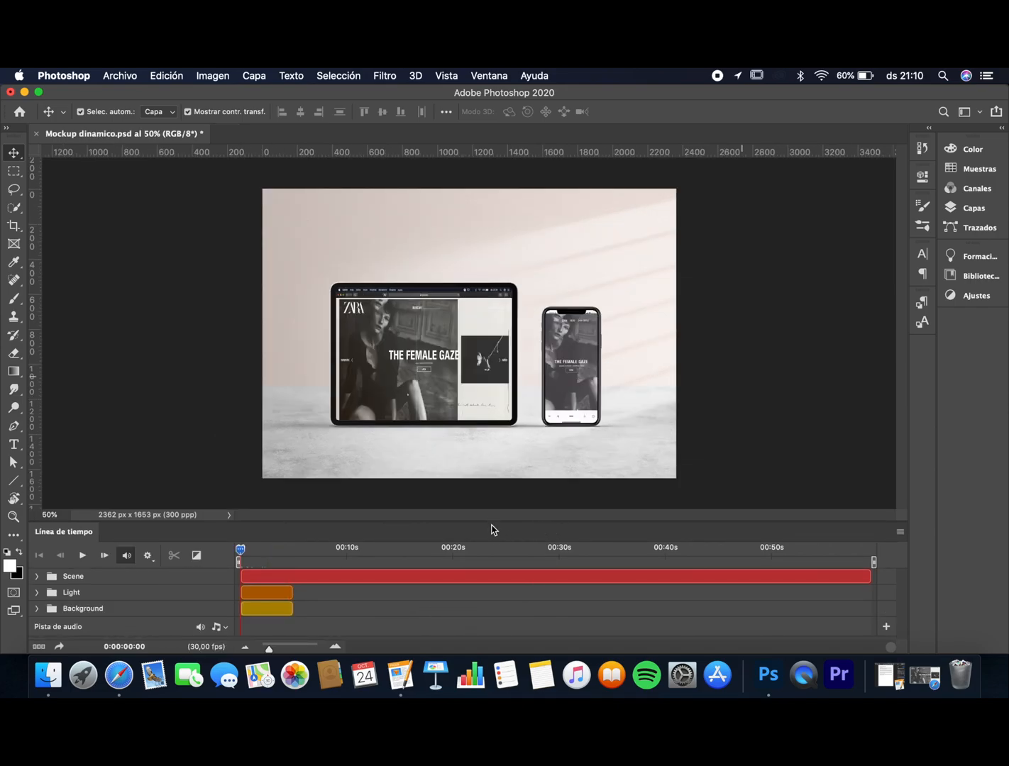
# Extend layer 8's clip in the Light group to the end of the timeline, level with the Scene group's bar
pyautogui.moveTo(490, 521); pyautogui.dragTo(491, 397)
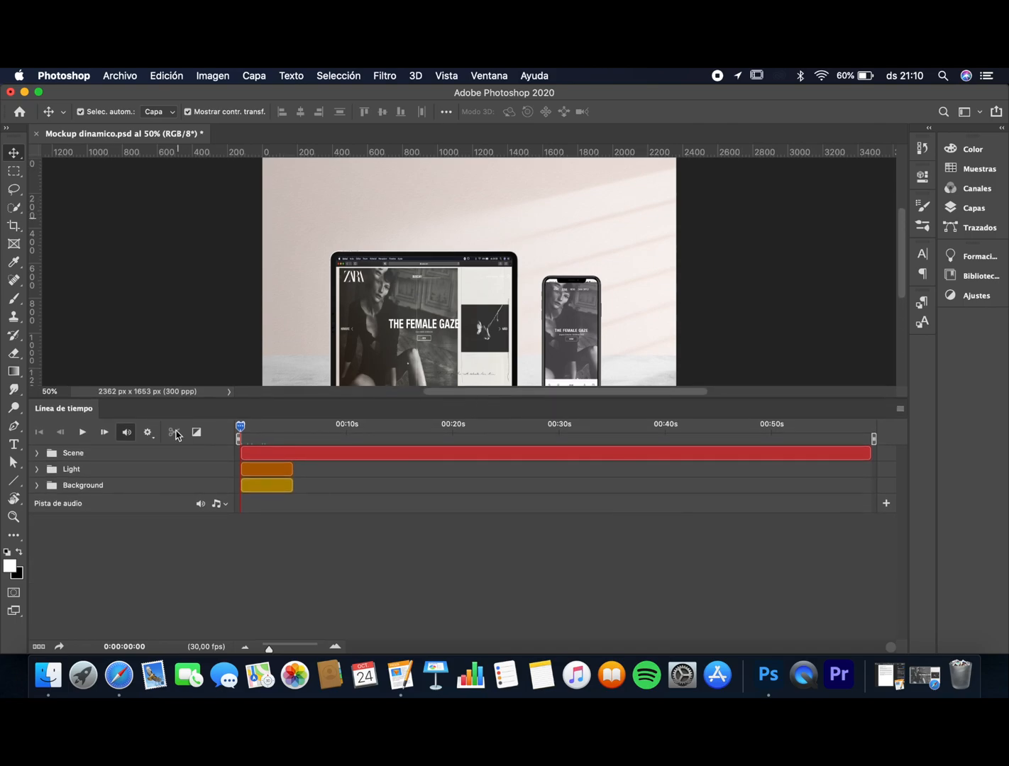
pyautogui.click(38, 470)
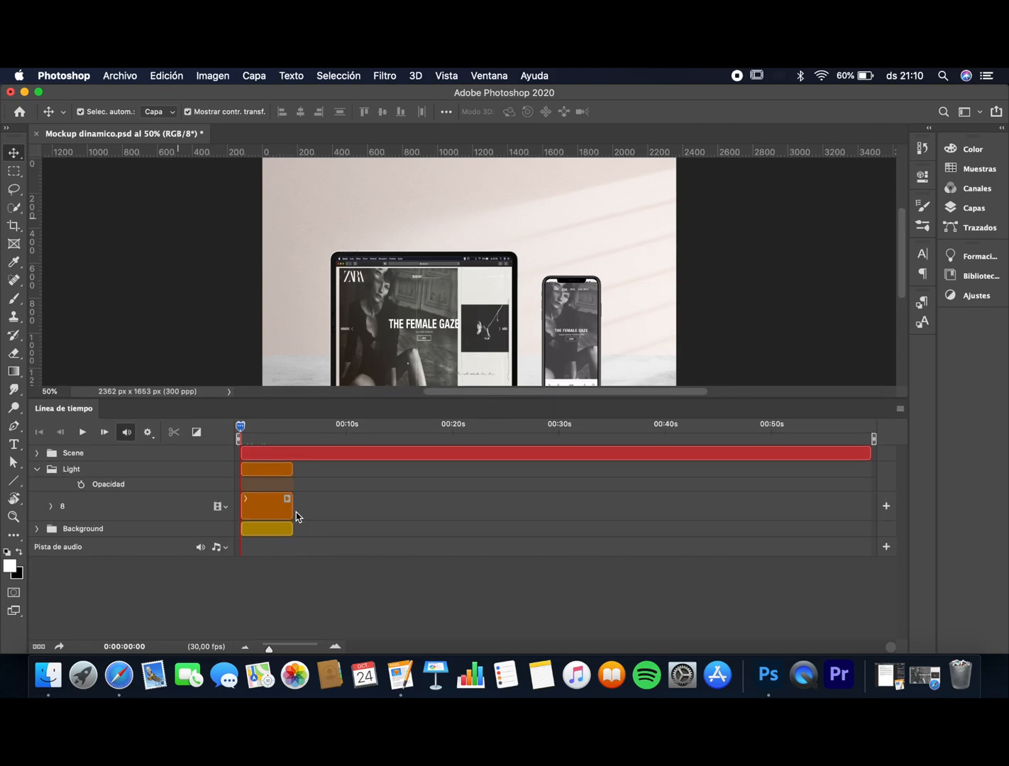
pyautogui.moveTo(292, 509); pyautogui.dragTo(867, 490)
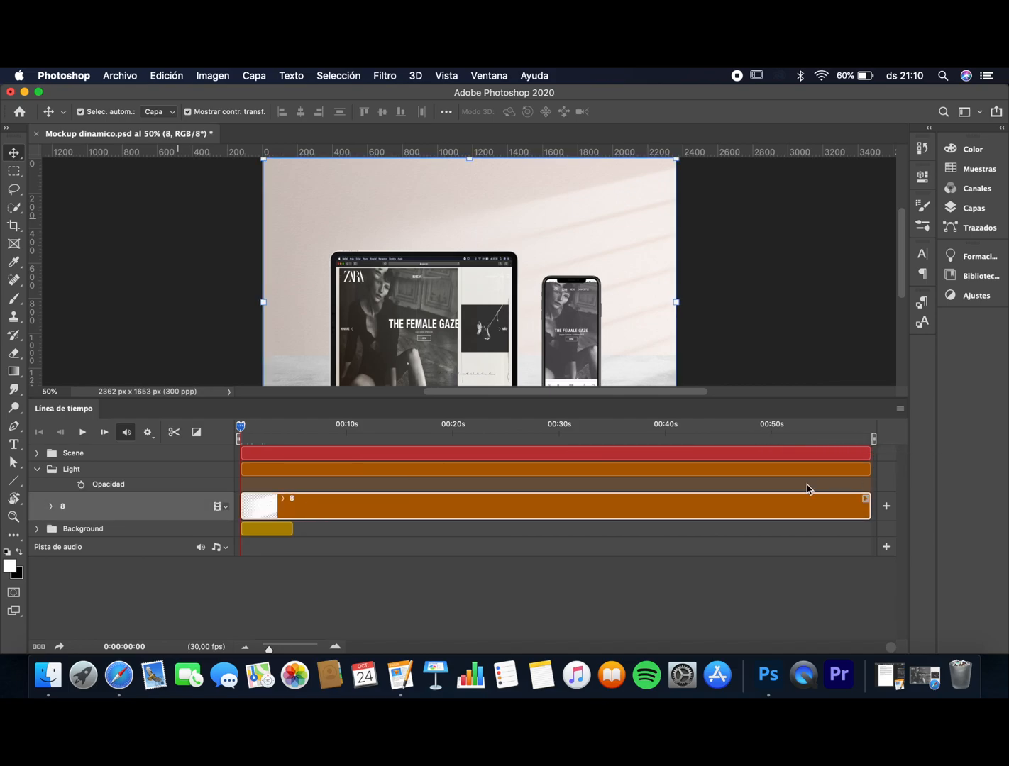
# Extend the Shadow, Platform and Wall Color clips in the Background group to the end of the timeline
pyautogui.click(37, 530)
pyautogui.moveTo(294, 568); pyautogui.dragTo(869, 568)
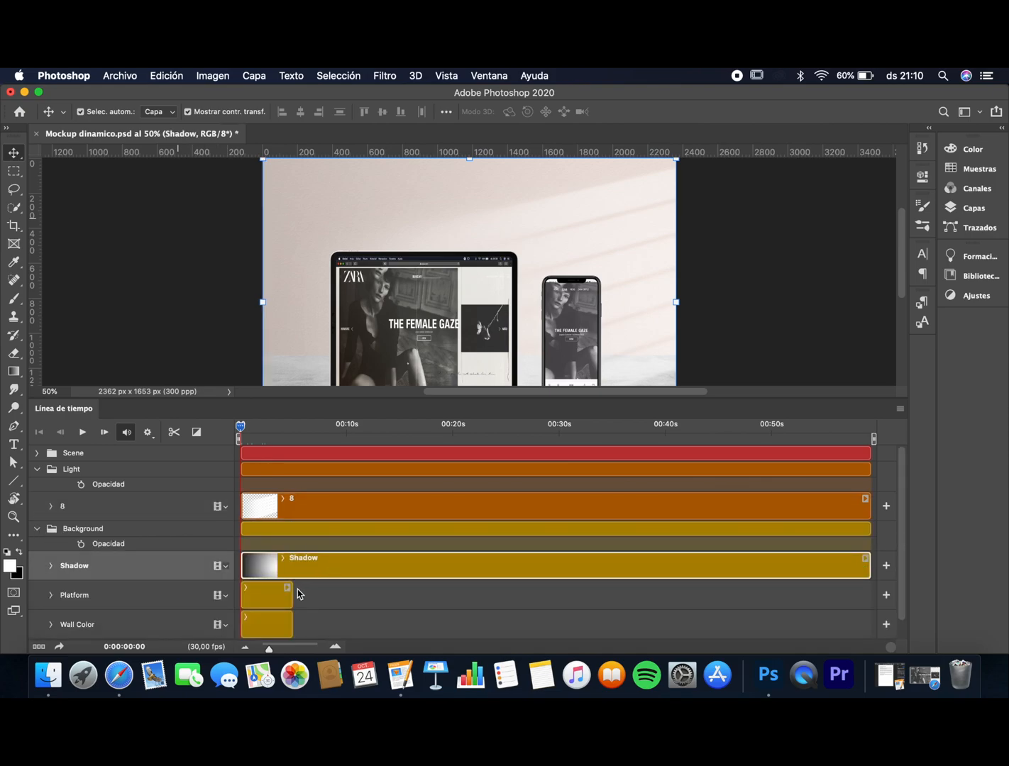
pyautogui.moveTo(288, 592); pyautogui.dragTo(863, 596)
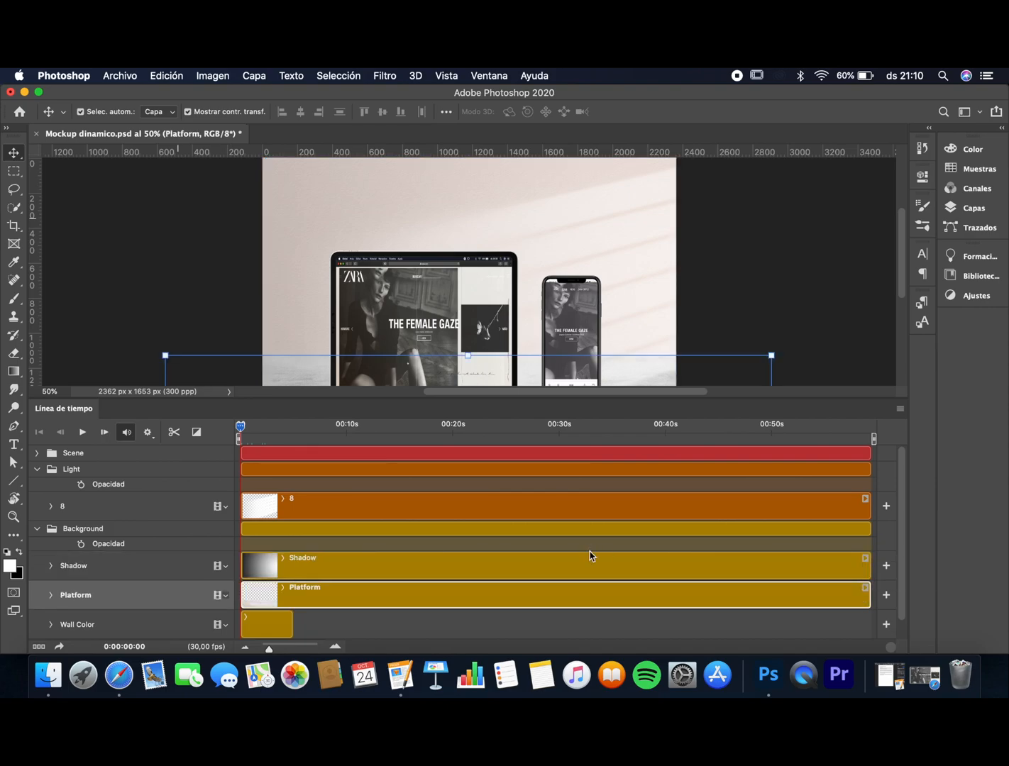
pyautogui.scroll(-1, 497, 562)
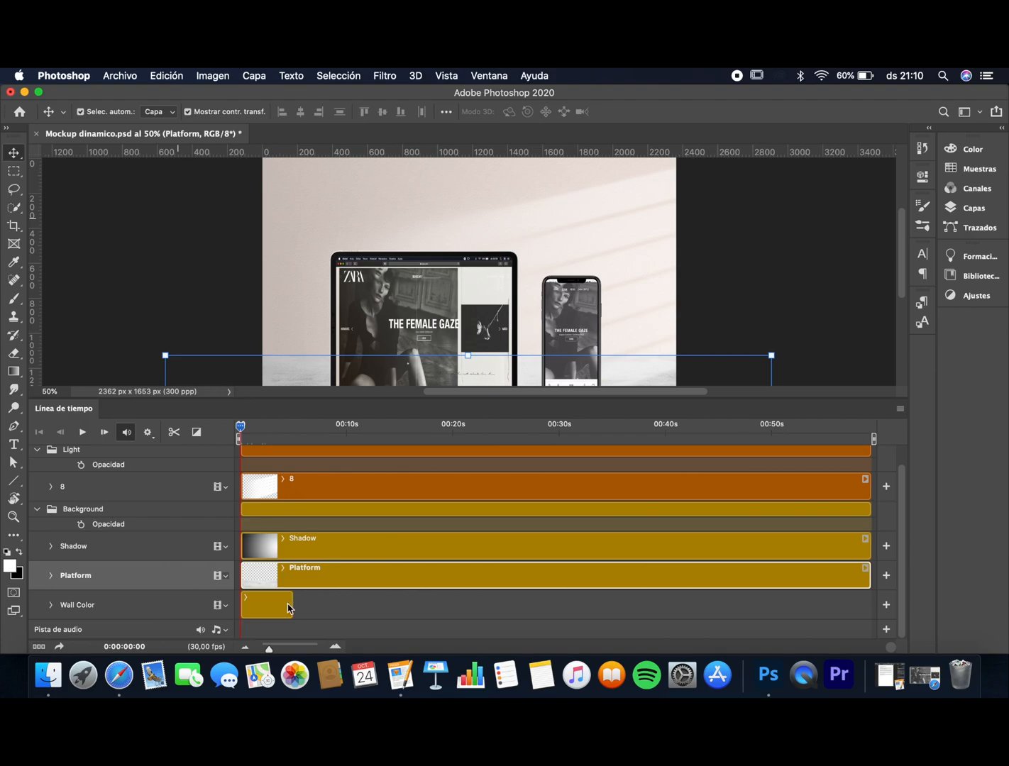
pyautogui.moveTo(291, 604); pyautogui.dragTo(870, 603)
pyautogui.scroll(1, 619, 561)
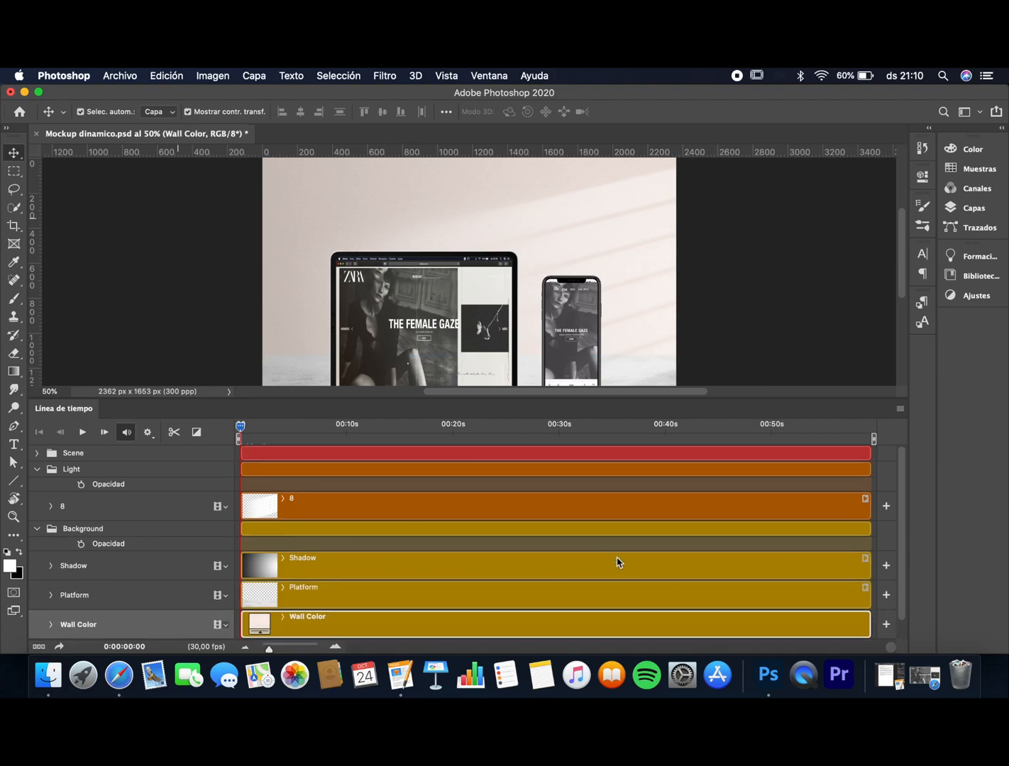
# Hide and reshow the Shadow layer, Platform layer, Background group and Light group to check what each contributes to the scene
pyautogui.moveTo(729, 397); pyautogui.dragTo(742, 523)
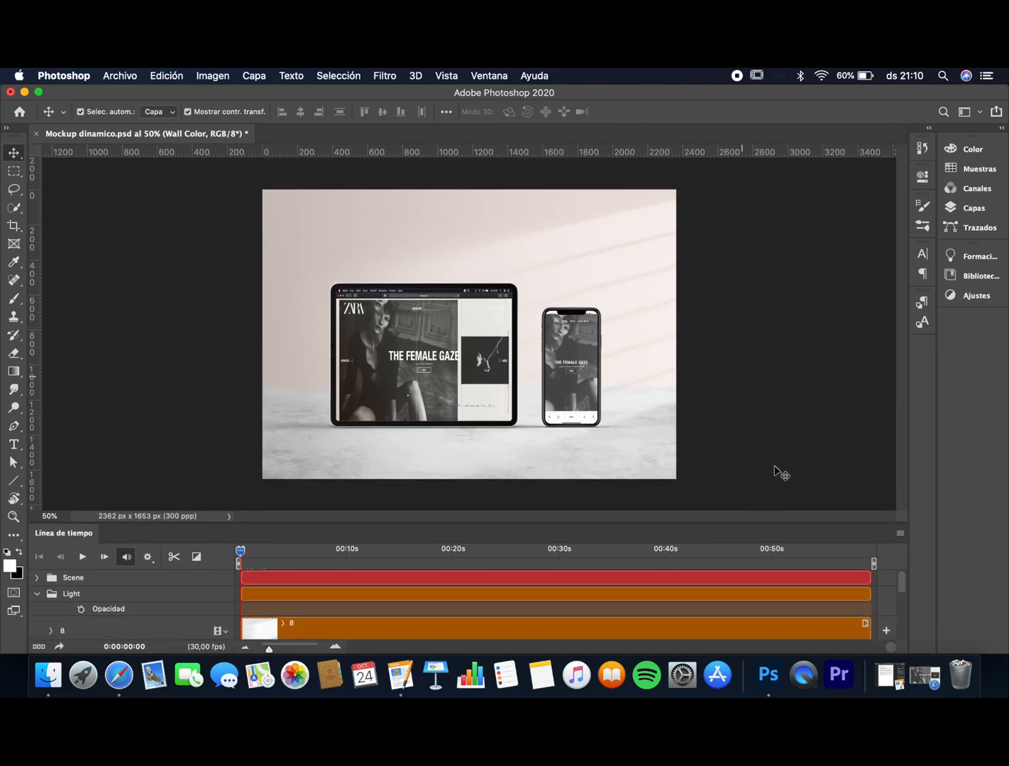
pyautogui.click(979, 214)
pyautogui.scroll(-3, 848, 405)
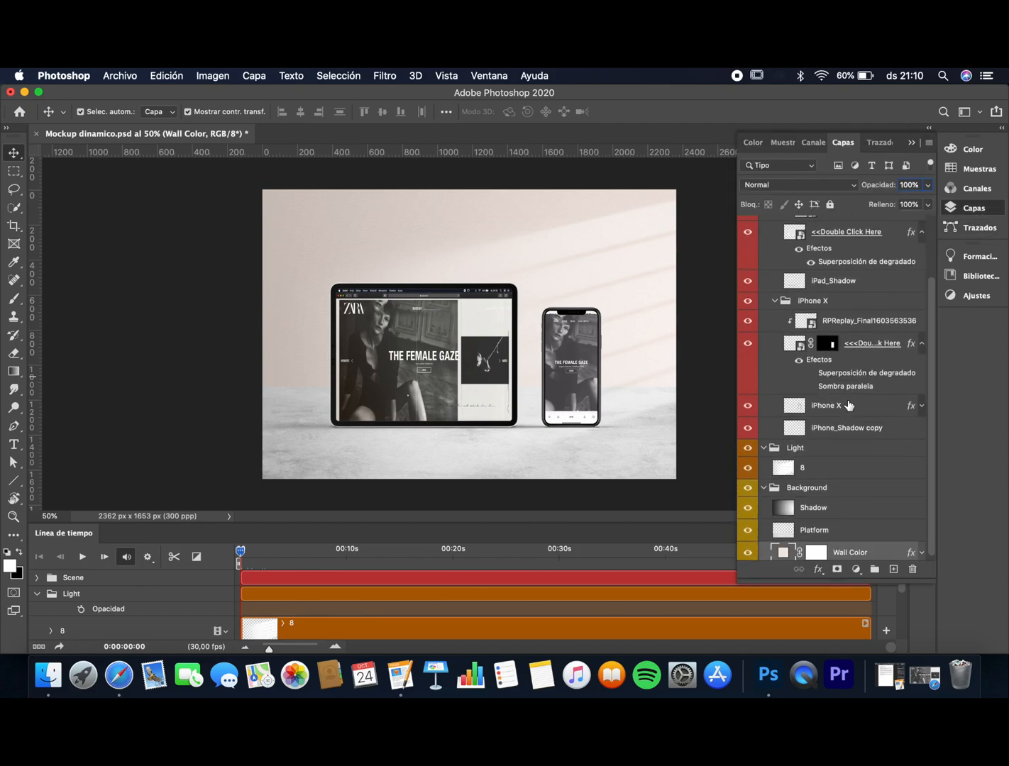
pyautogui.click(748, 506)
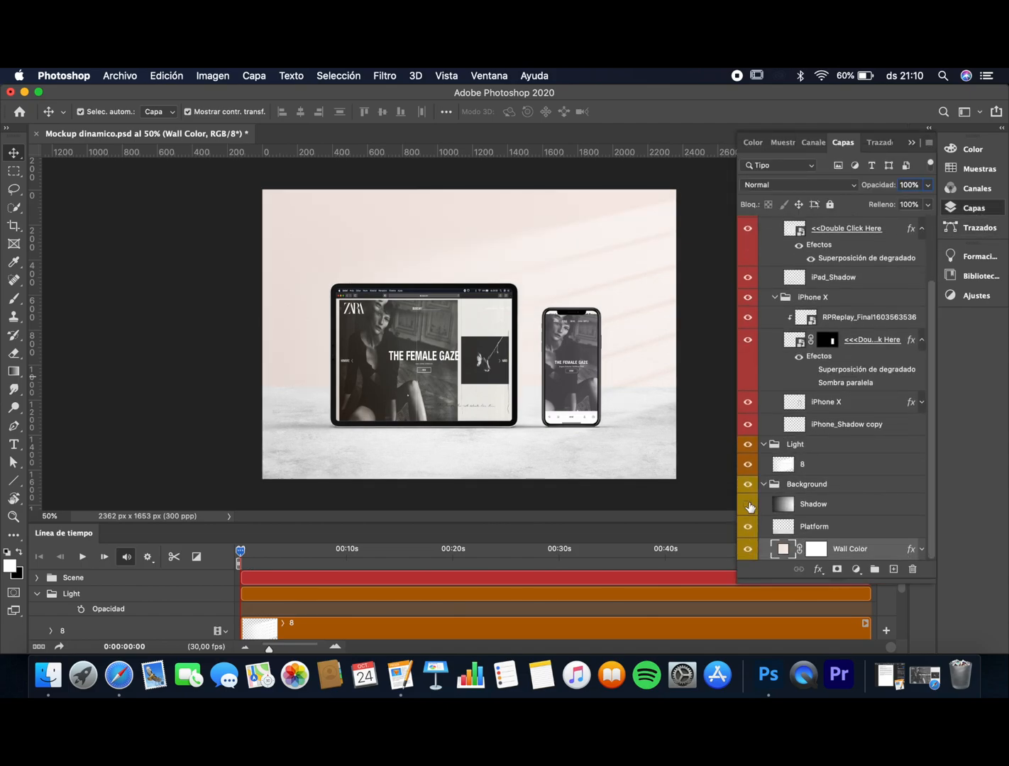
pyautogui.click(750, 505)
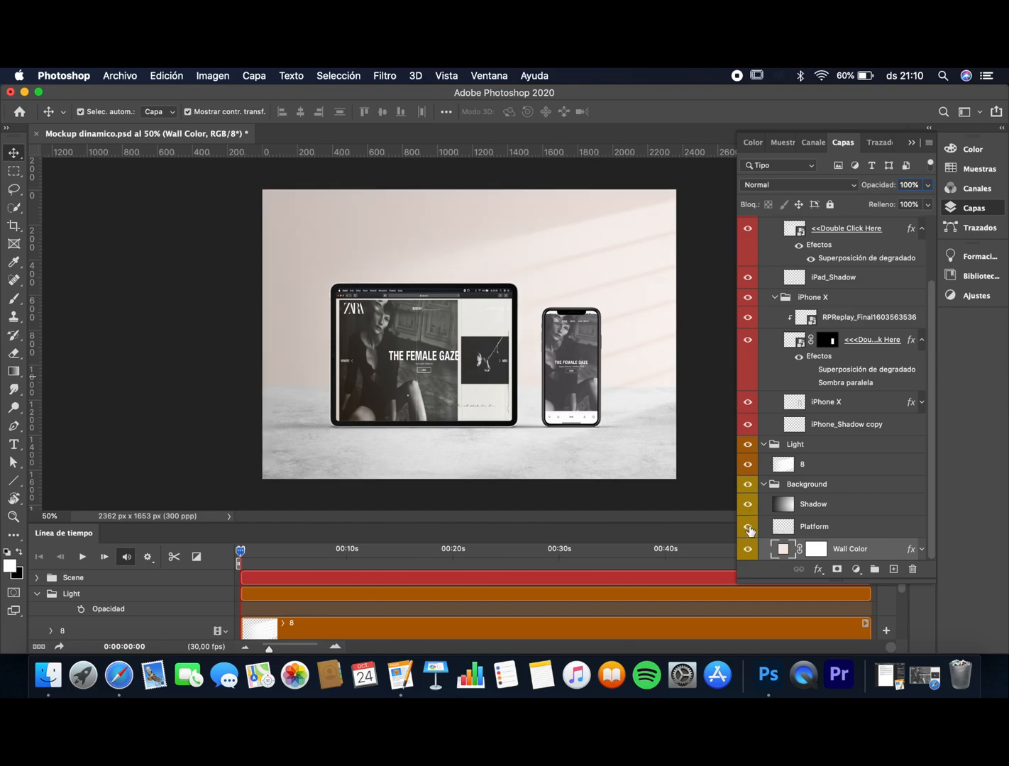
pyautogui.click(749, 527)
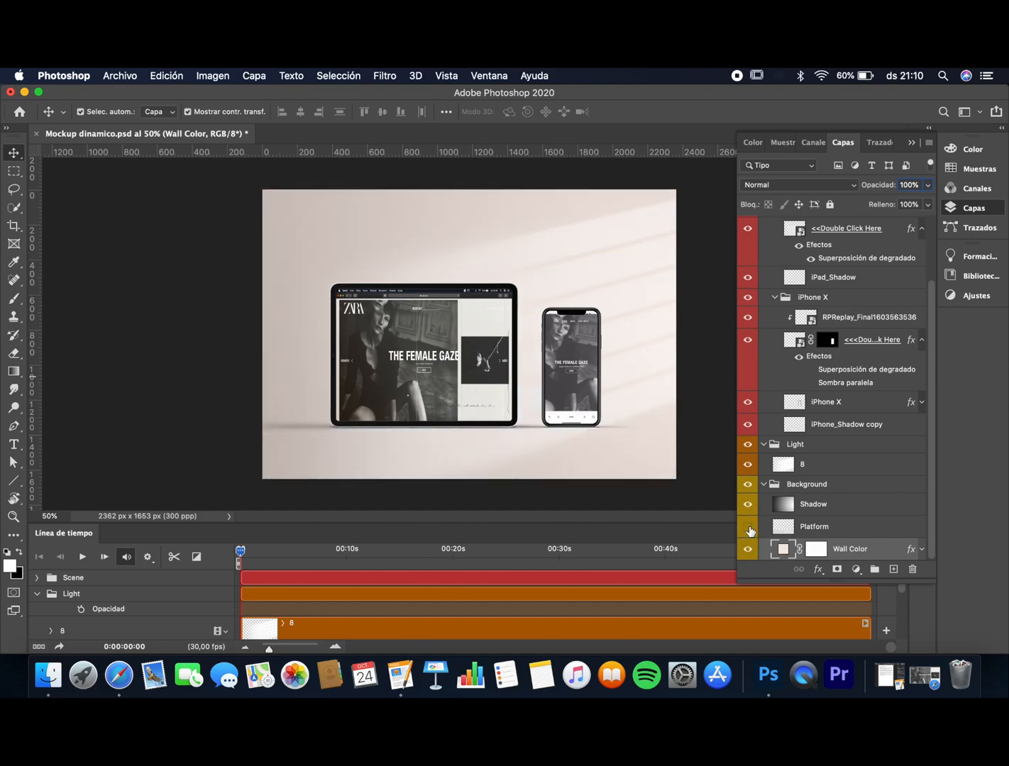
pyautogui.click(749, 526)
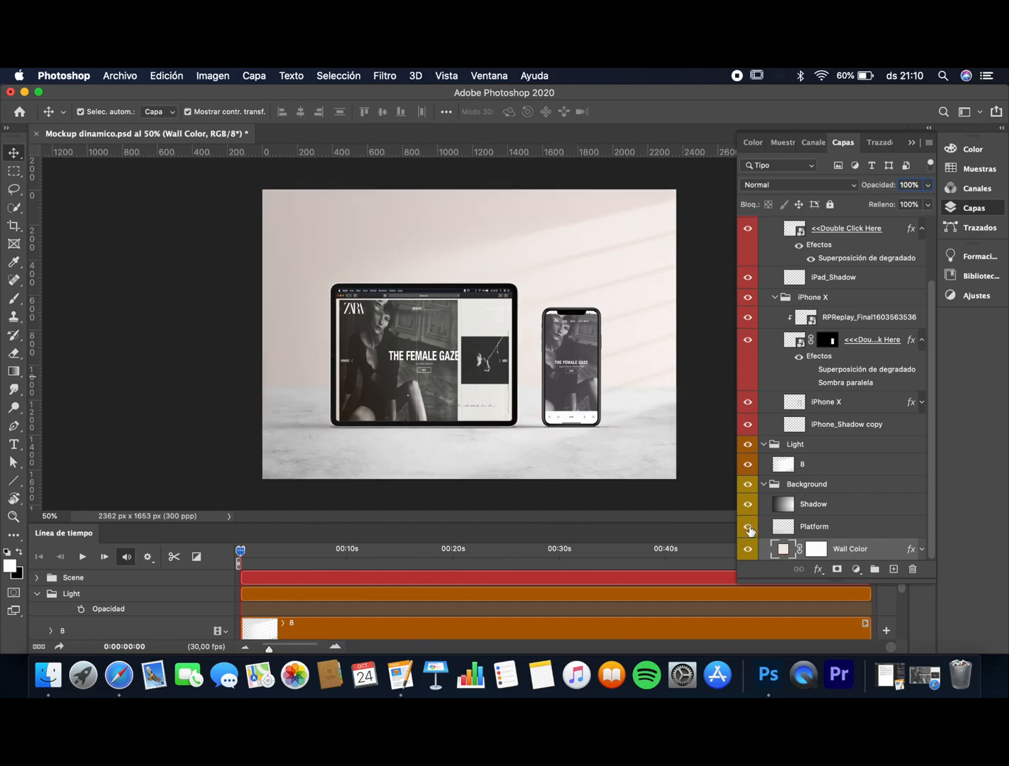
pyautogui.click(747, 485)
pyautogui.click(748, 484)
pyautogui.click(746, 445)
pyautogui.click(746, 445)
pyautogui.click(913, 144)
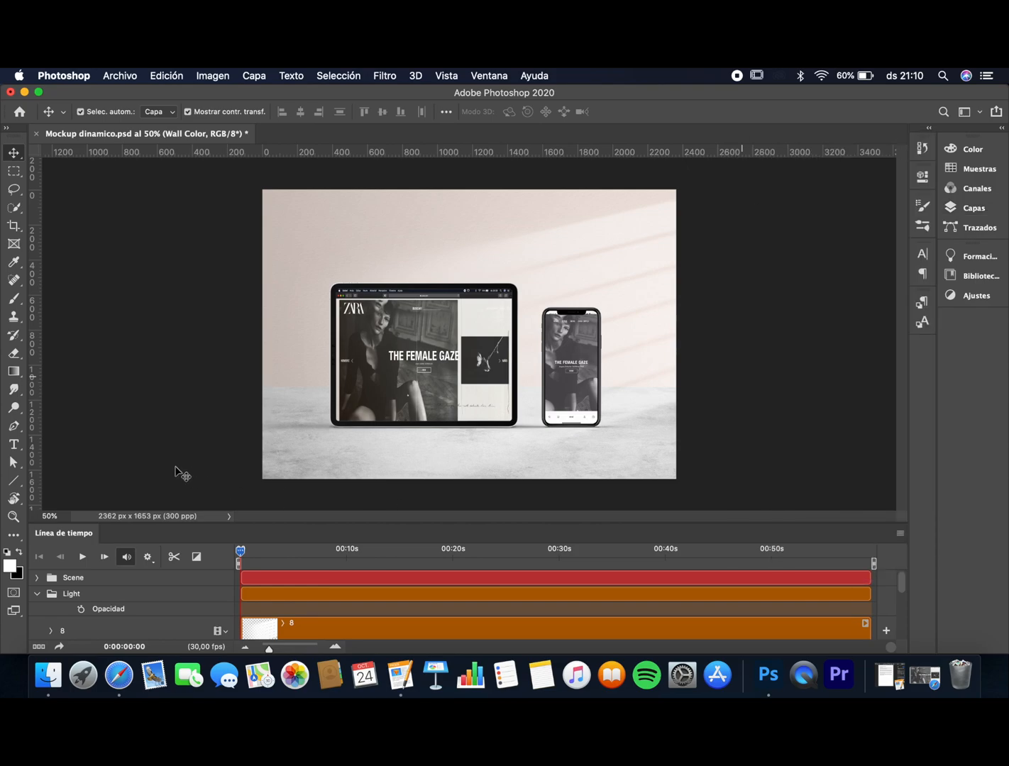
# Play about the first 6 seconds of the mockup, and expand the Scene group's tracks in the timeline
pyautogui.press('space')
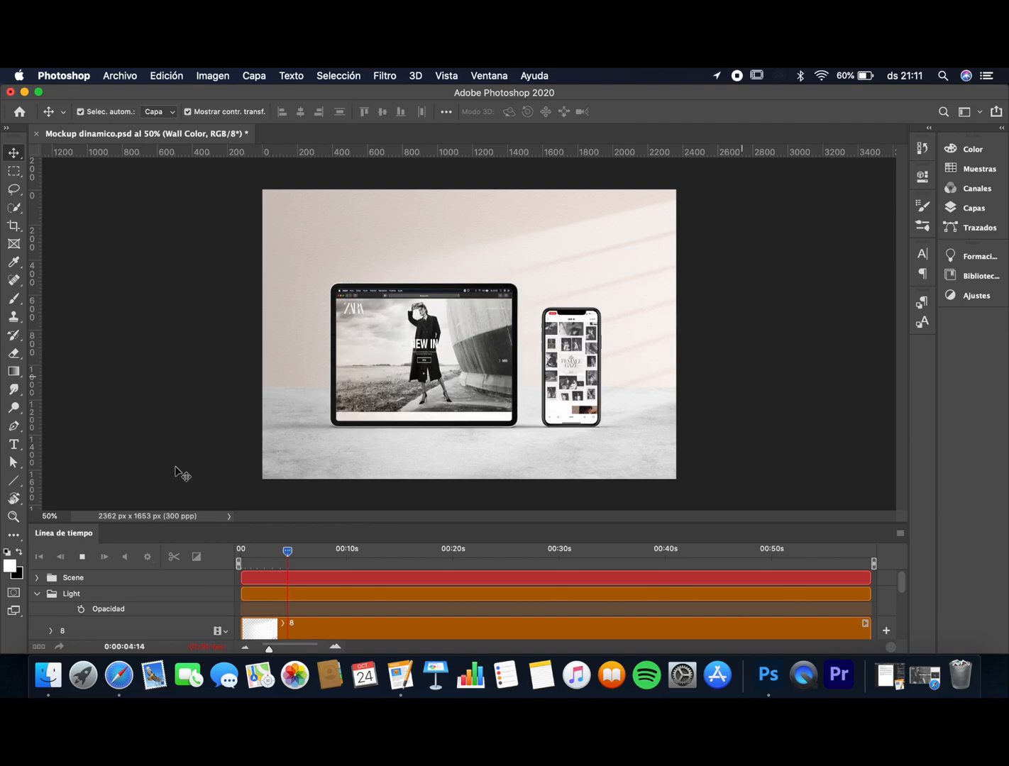
pyautogui.press('space')
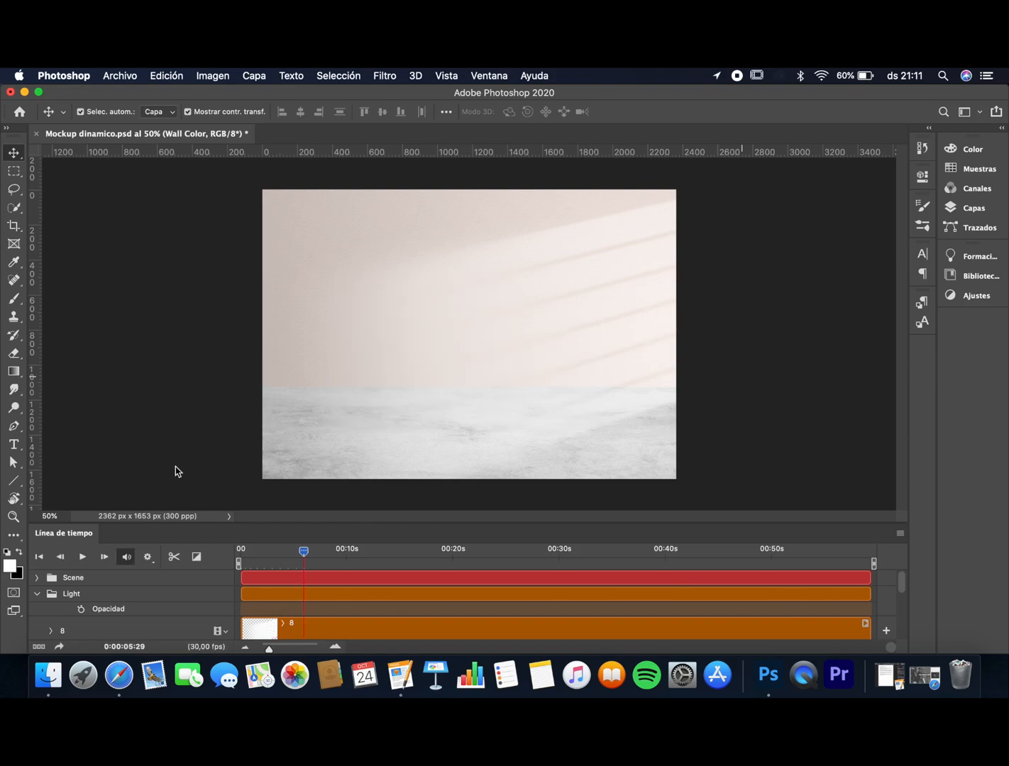
pyautogui.moveTo(349, 522); pyautogui.dragTo(354, 327)
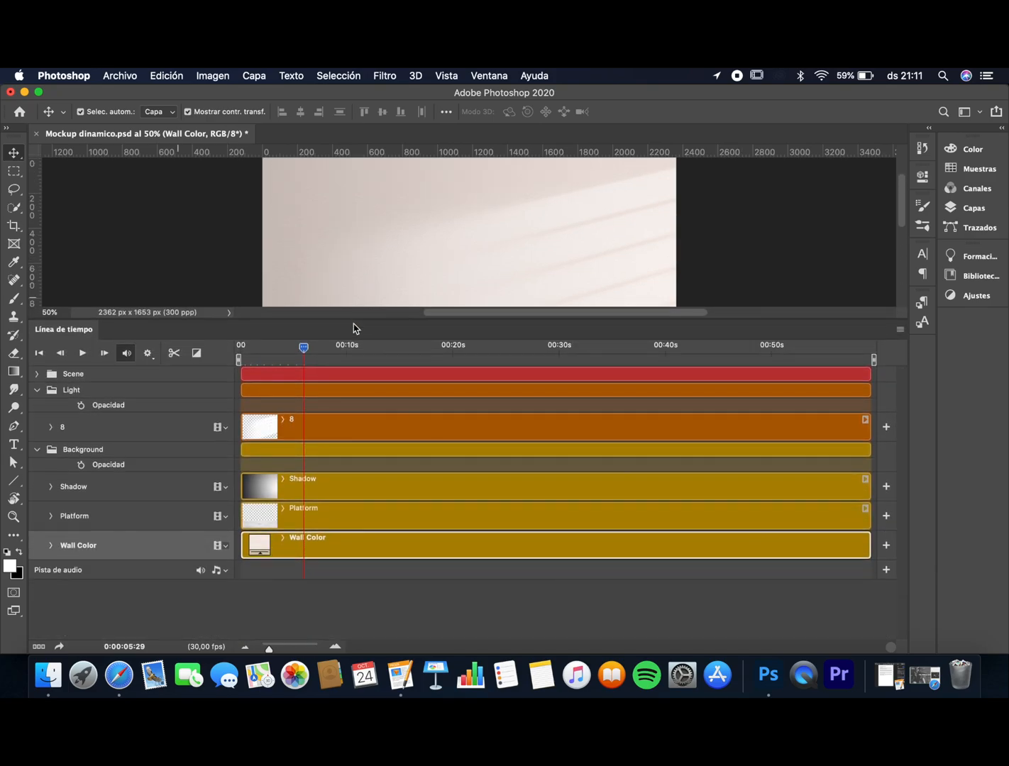
pyautogui.click(37, 373)
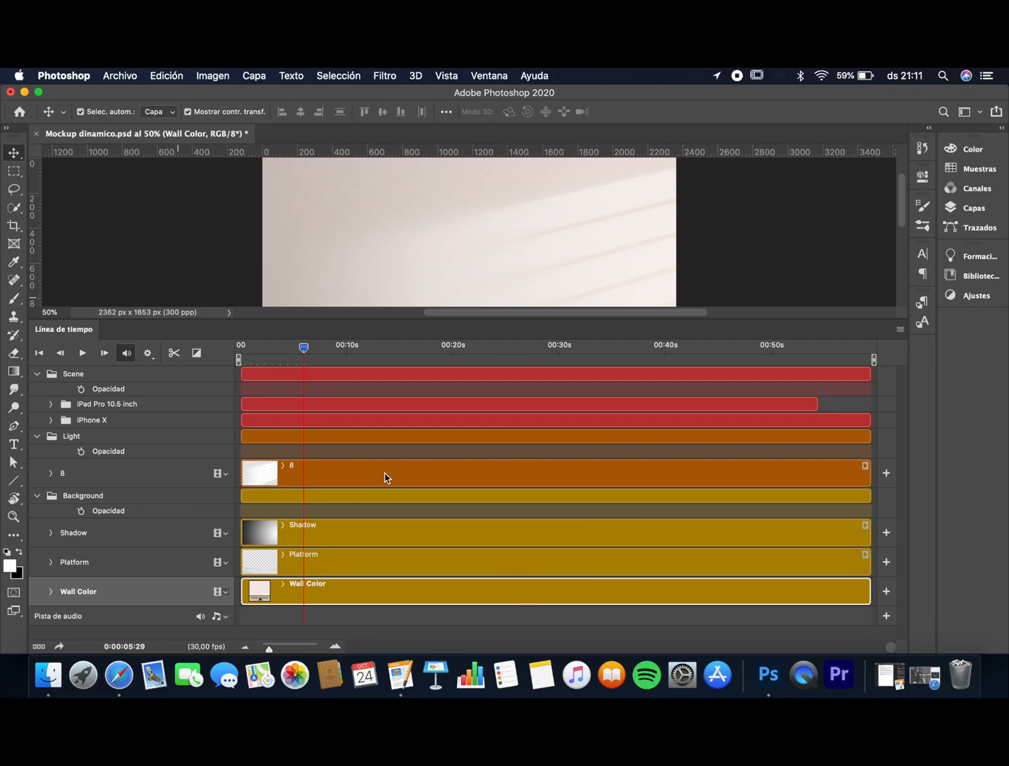
# Try to stretch the iPad Pro 10.5 inch group's bar to the end of the timeline
pyautogui.hscroll(3, 385, 473)
pyautogui.moveTo(743, 407); pyautogui.dragTo(791, 405)
pyautogui.hscroll(-3, 563, 422)
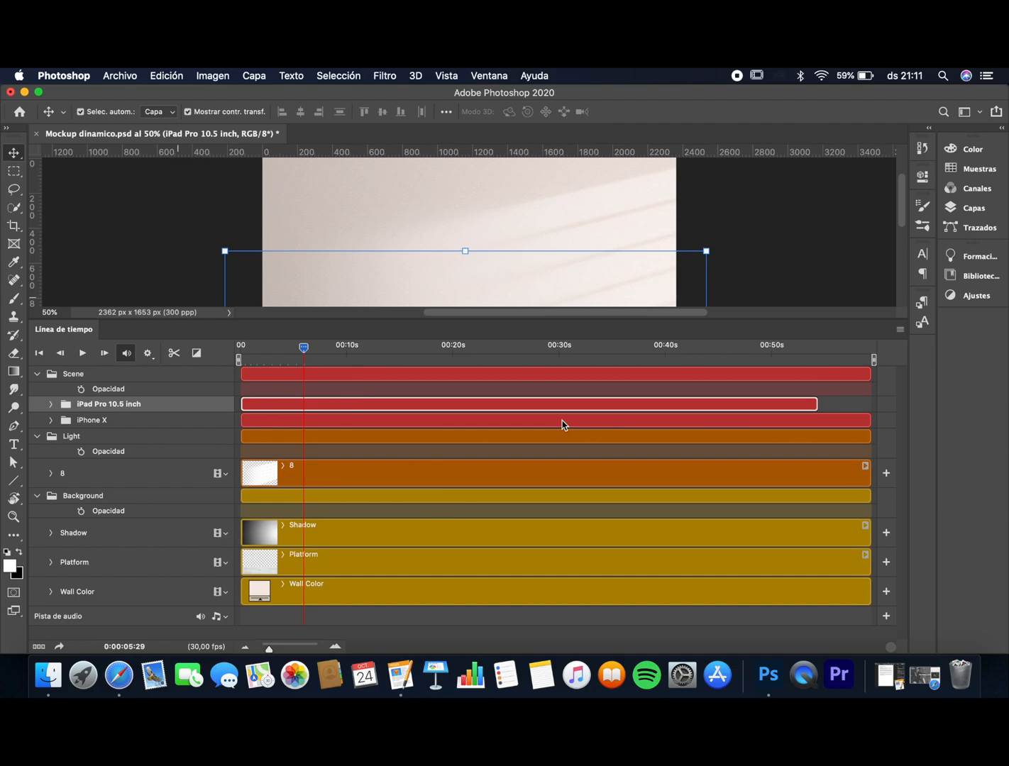
# Extend the <<<Double Click Here, iPhone X and iPhone_Shadow copy clips in the iPhone X group to the end of the timeline
pyautogui.click(51, 421)
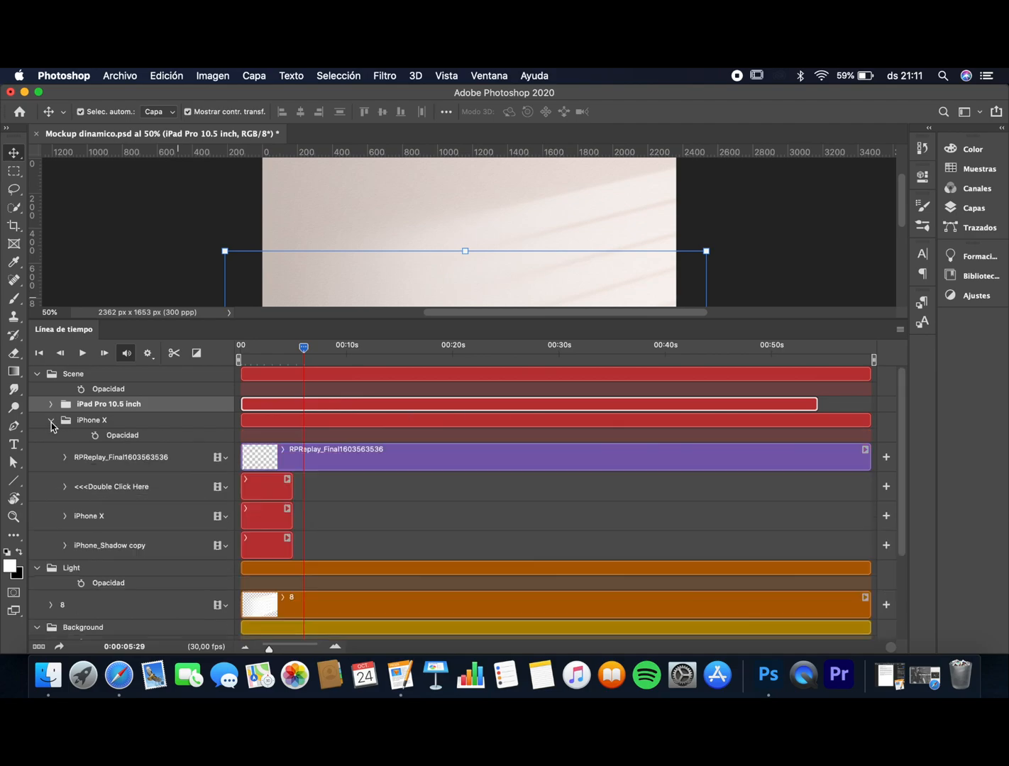
pyautogui.moveTo(291, 486); pyautogui.dragTo(869, 481)
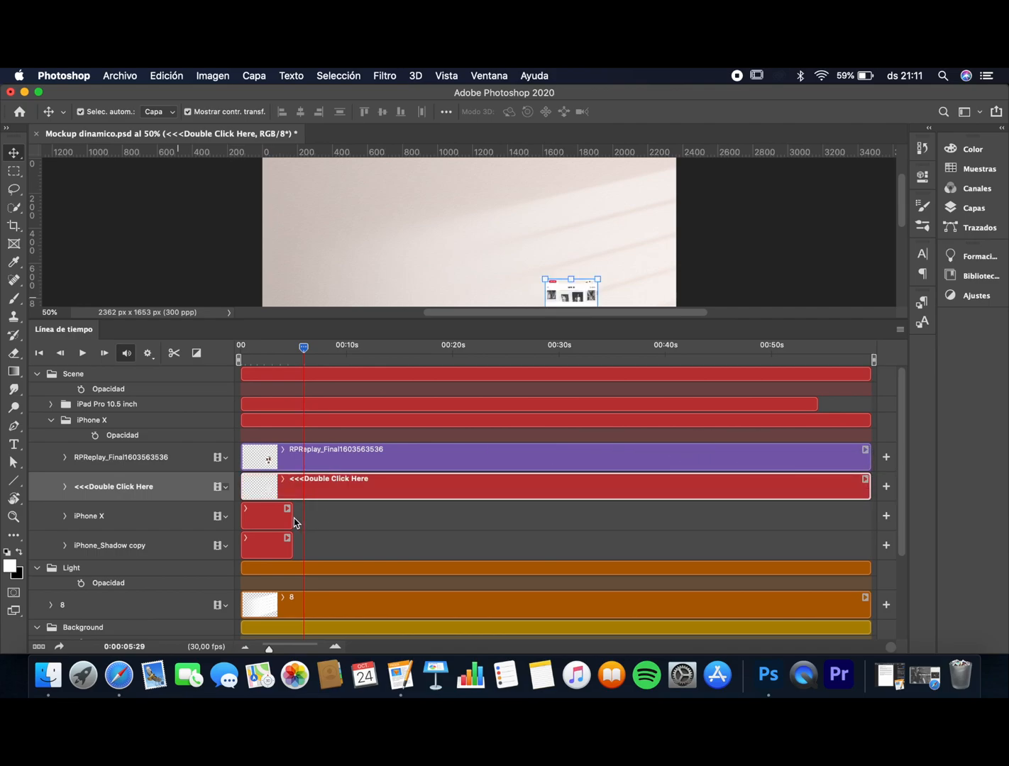
pyautogui.moveTo(292, 519); pyautogui.dragTo(870, 510)
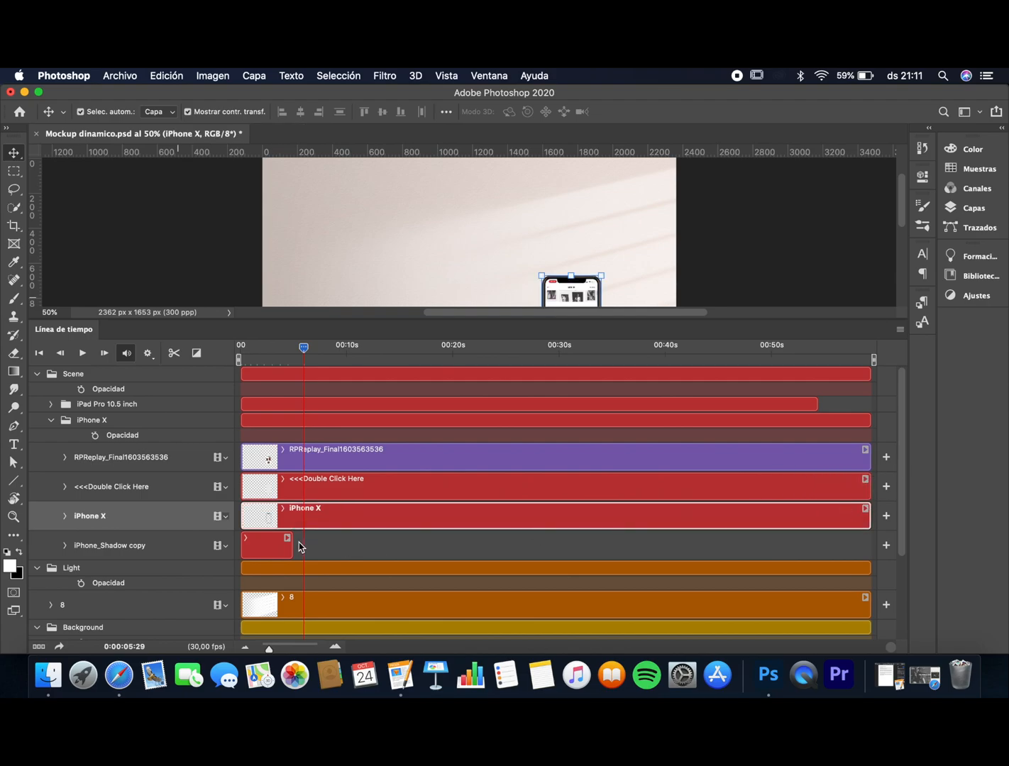
pyautogui.moveTo(290, 540); pyautogui.dragTo(872, 544)
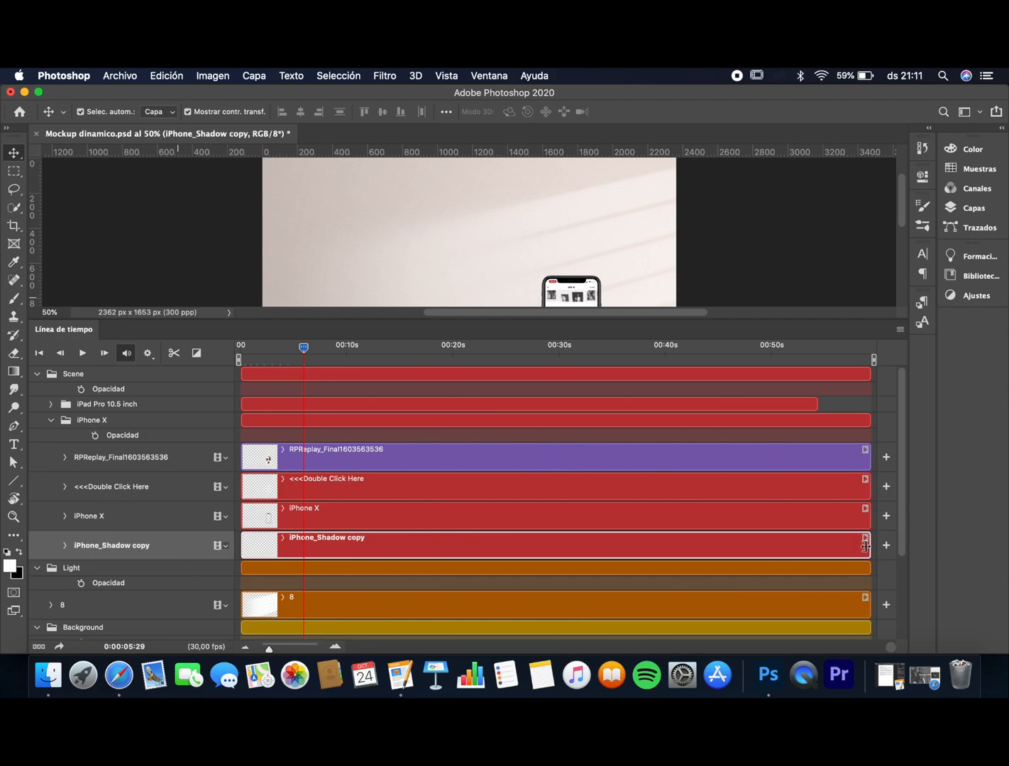
# Extend the iPad, <<Double Click Here and iPad_Shadow clips in the iPad Pro 10.5 inch group to the end of the timeline
pyautogui.click(50, 405)
pyautogui.moveTo(291, 440); pyautogui.dragTo(867, 447)
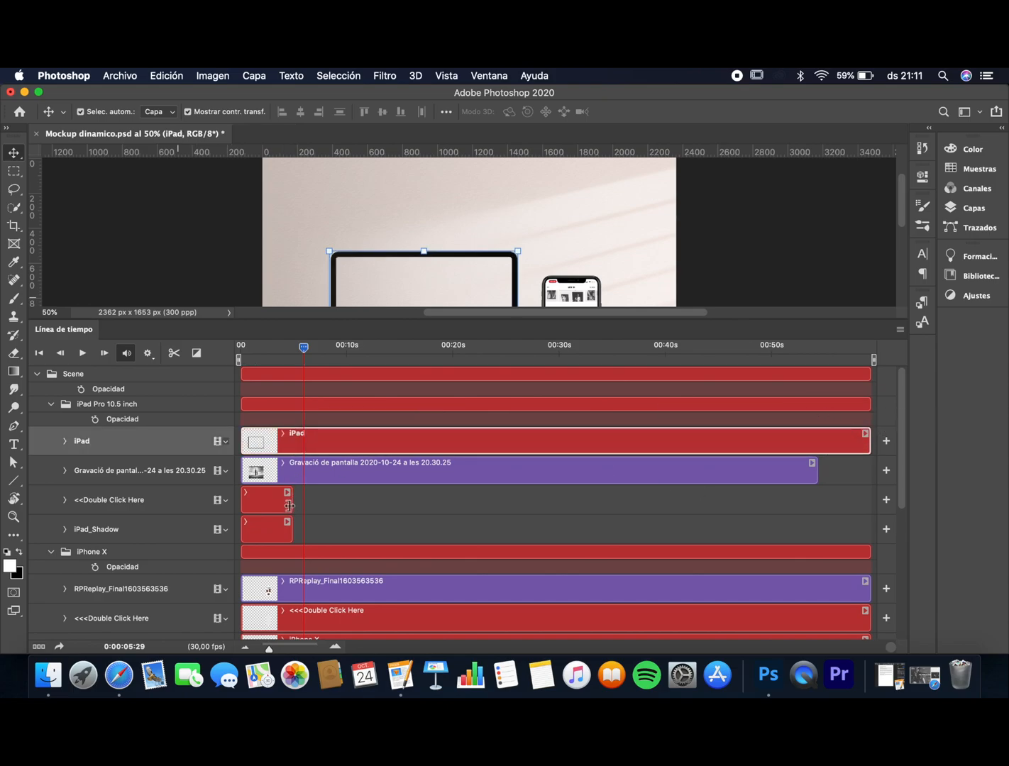
pyautogui.moveTo(289, 505); pyautogui.dragTo(764, 496)
pyautogui.click(765, 494)
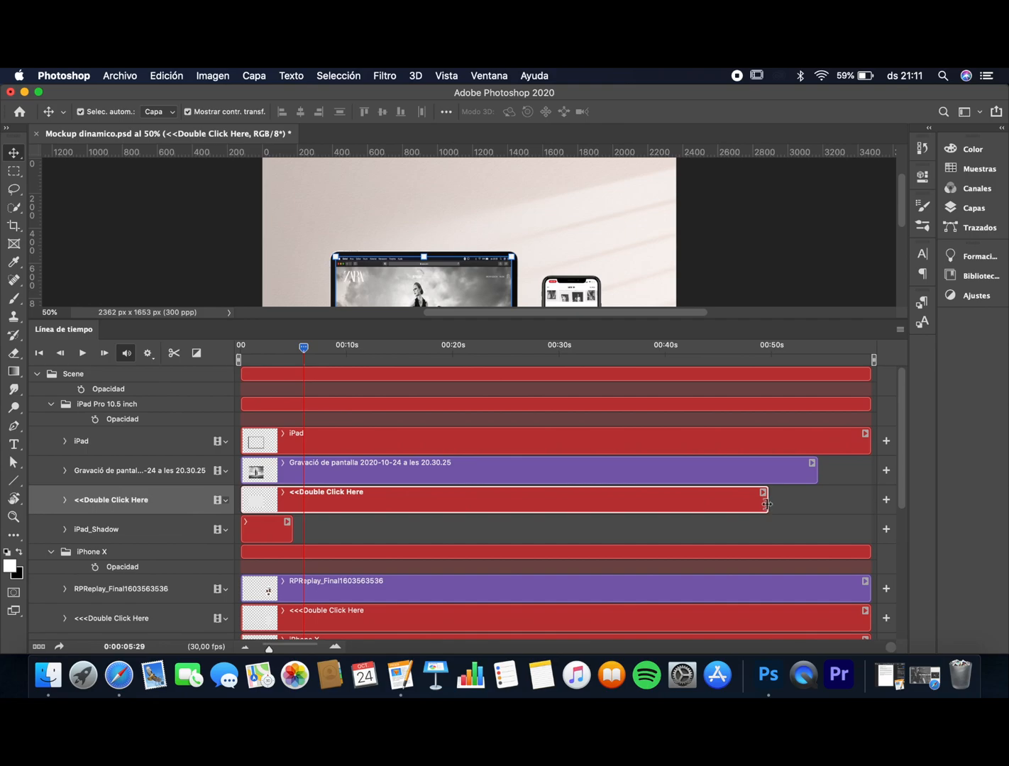
pyautogui.click(772, 508)
pyautogui.moveTo(766, 500); pyautogui.dragTo(860, 502)
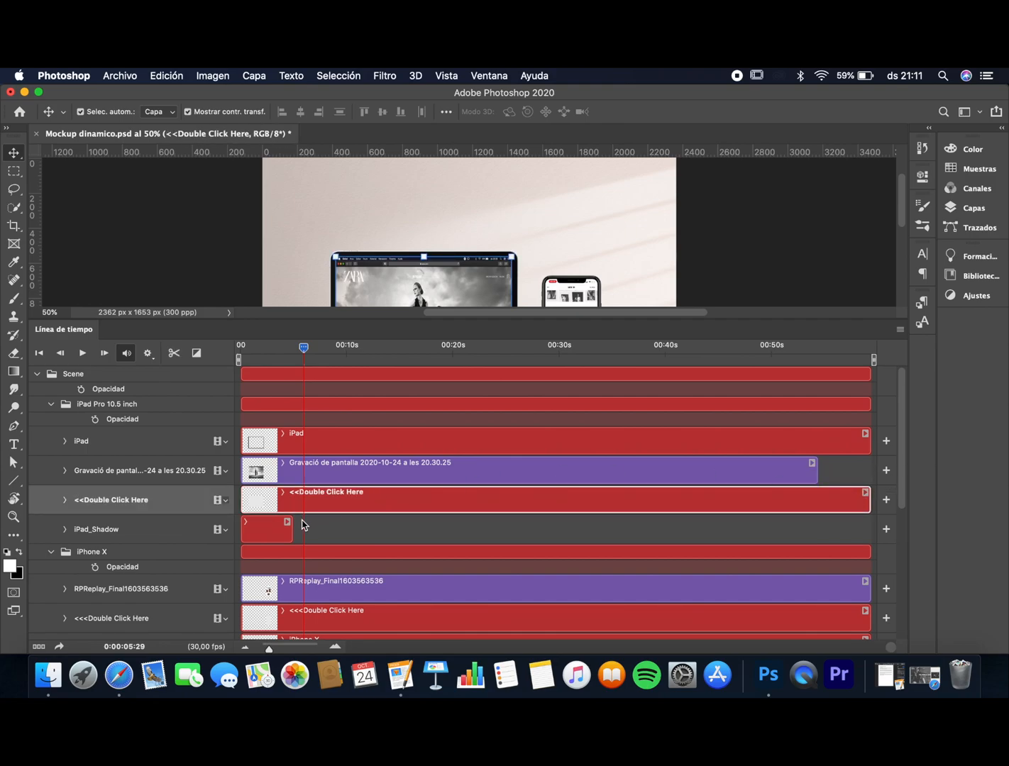
pyautogui.moveTo(290, 529); pyautogui.dragTo(870, 530)
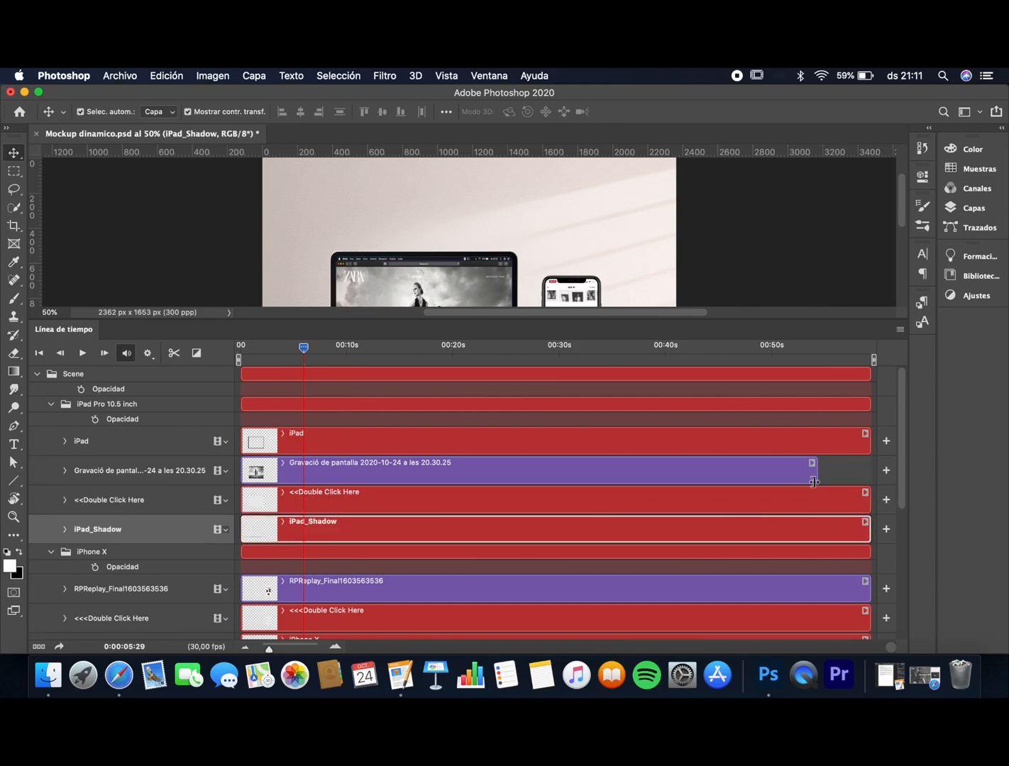
# Try to stretch the Gravació de pantalla 2020-10-24 recording clip toward the end of the timeline
pyautogui.moveTo(815, 479); pyautogui.dragTo(840, 475)
pyautogui.click(840, 474)
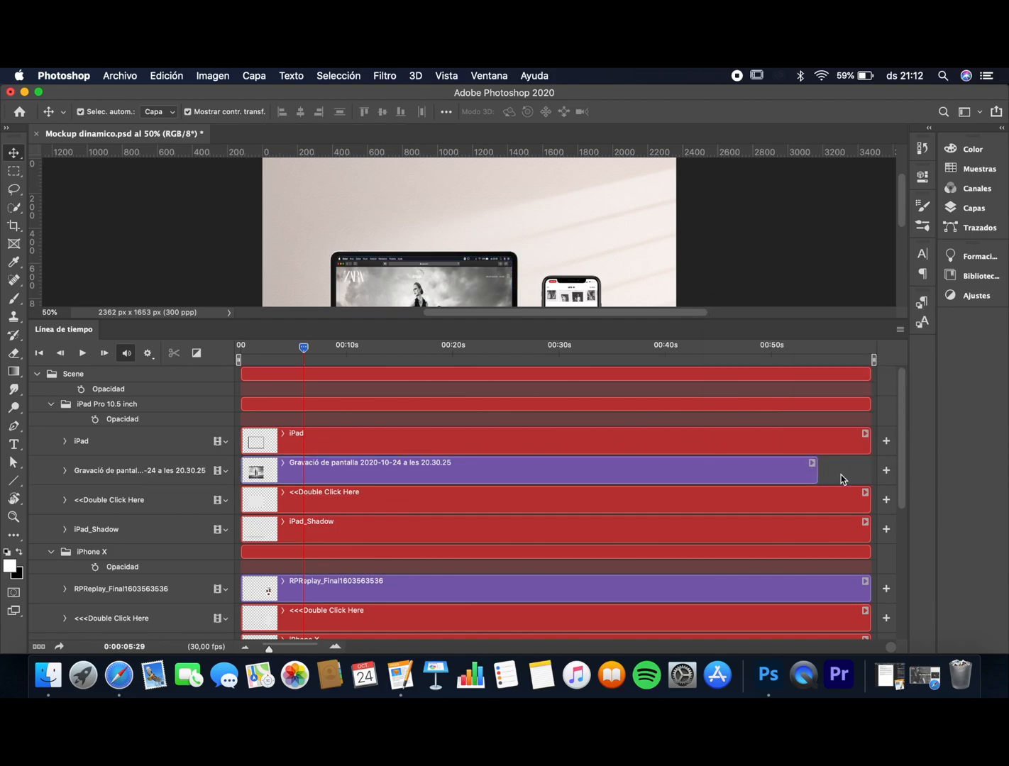
# Review the clip lengths of all tracks in the timeline, and return the playhead to 0:00:00:00
pyautogui.scroll(-2, 617, 460)
pyautogui.scroll(-6, 617, 460)
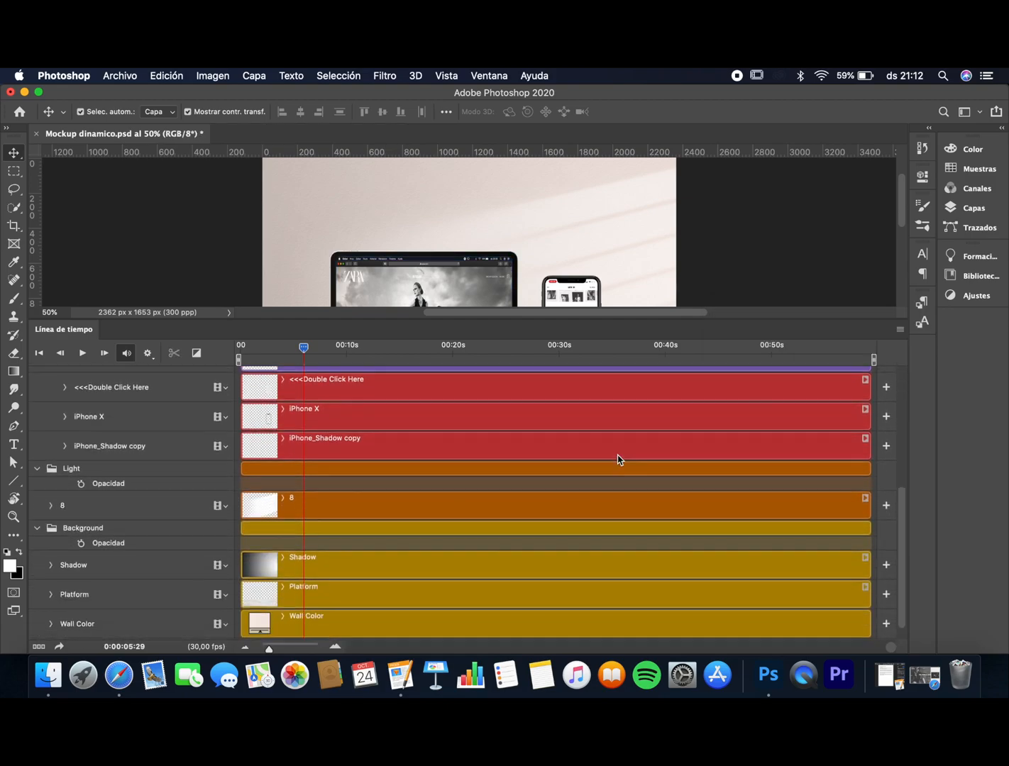
pyautogui.scroll(7, 617, 460)
pyautogui.hscroll(1, 617, 459)
pyautogui.hscroll(-1, 617, 460)
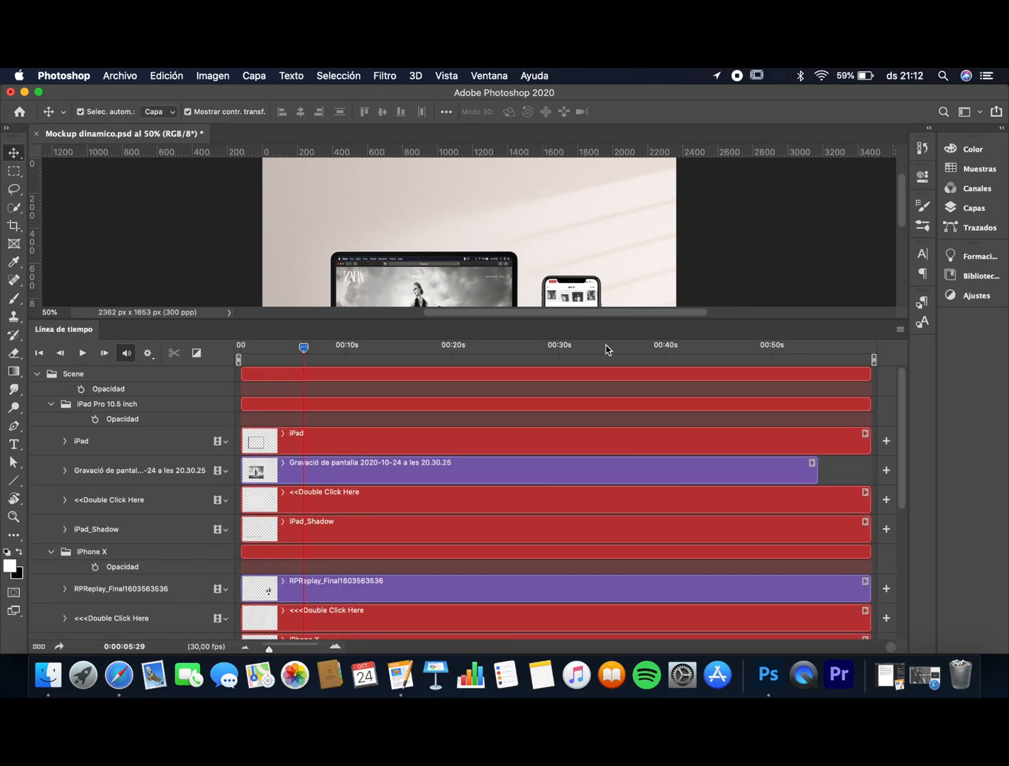
pyautogui.moveTo(605, 325); pyautogui.dragTo(619, 547)
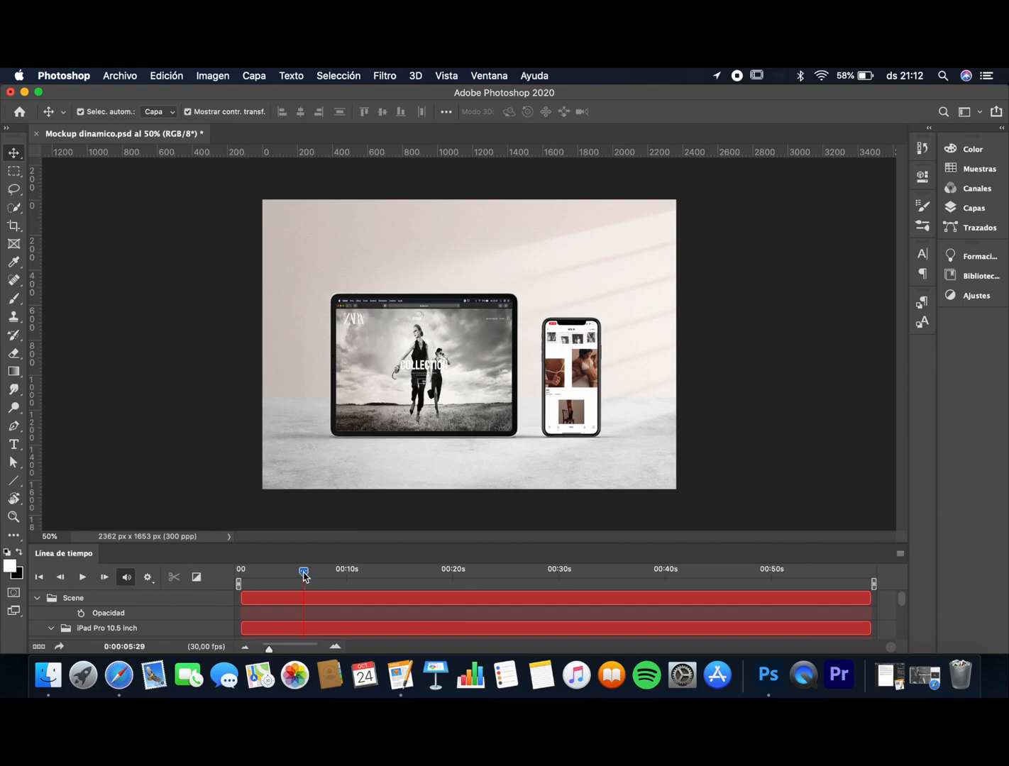
pyautogui.click(237, 569)
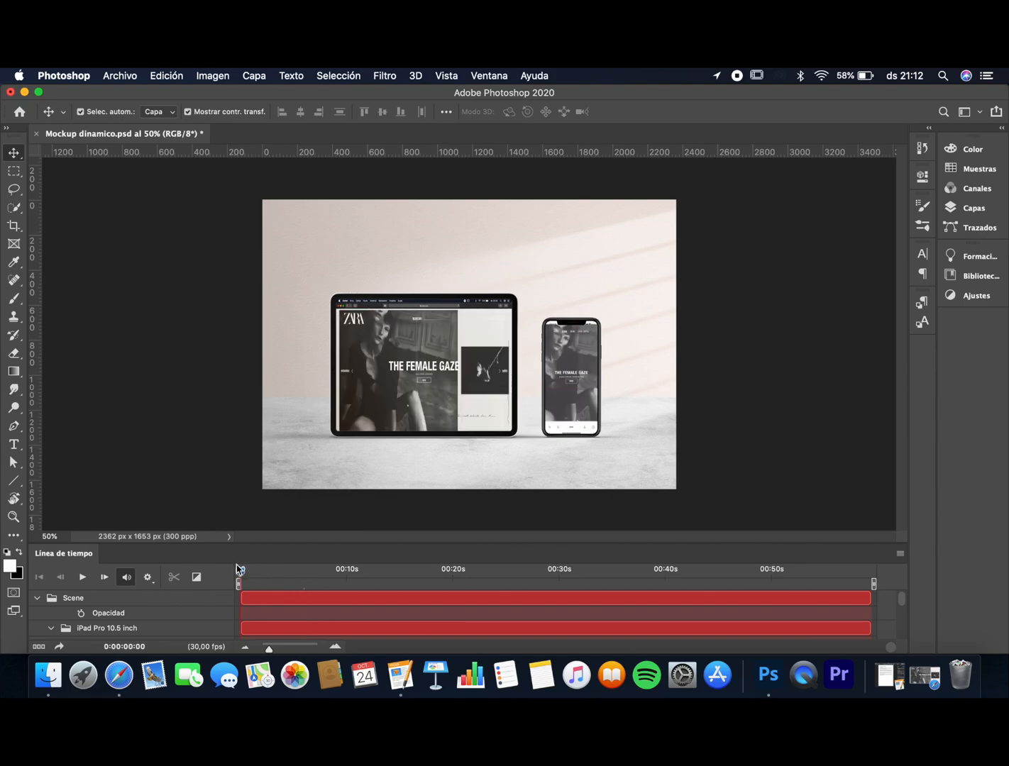
# Save the document on the computer as Mockup dinamico.psd in the Escritorio folder, replacing the existing file and keeping maximum compatibility
pyautogui.click(120, 75)
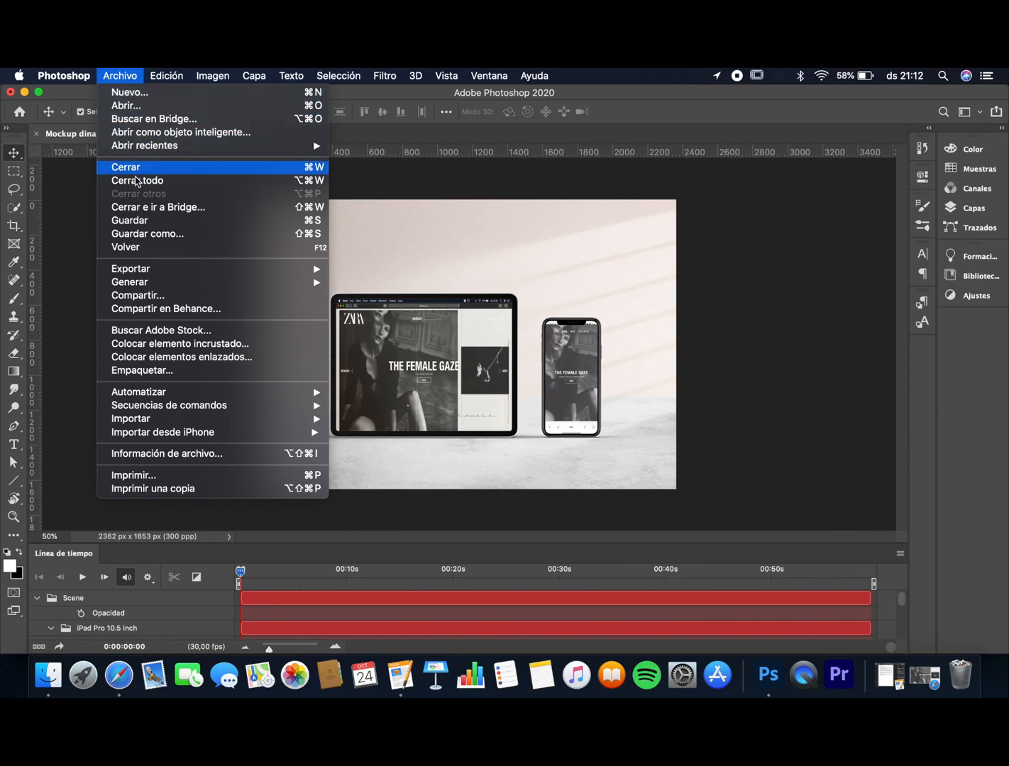
pyautogui.click(149, 232)
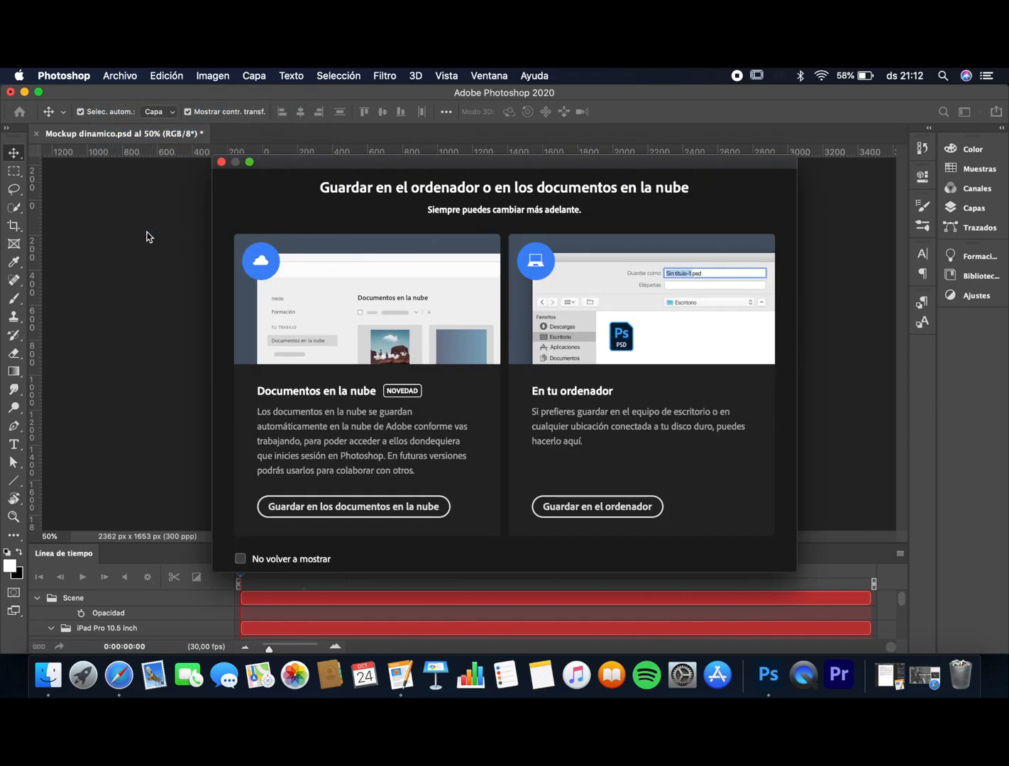
pyautogui.press('super+shift+s')
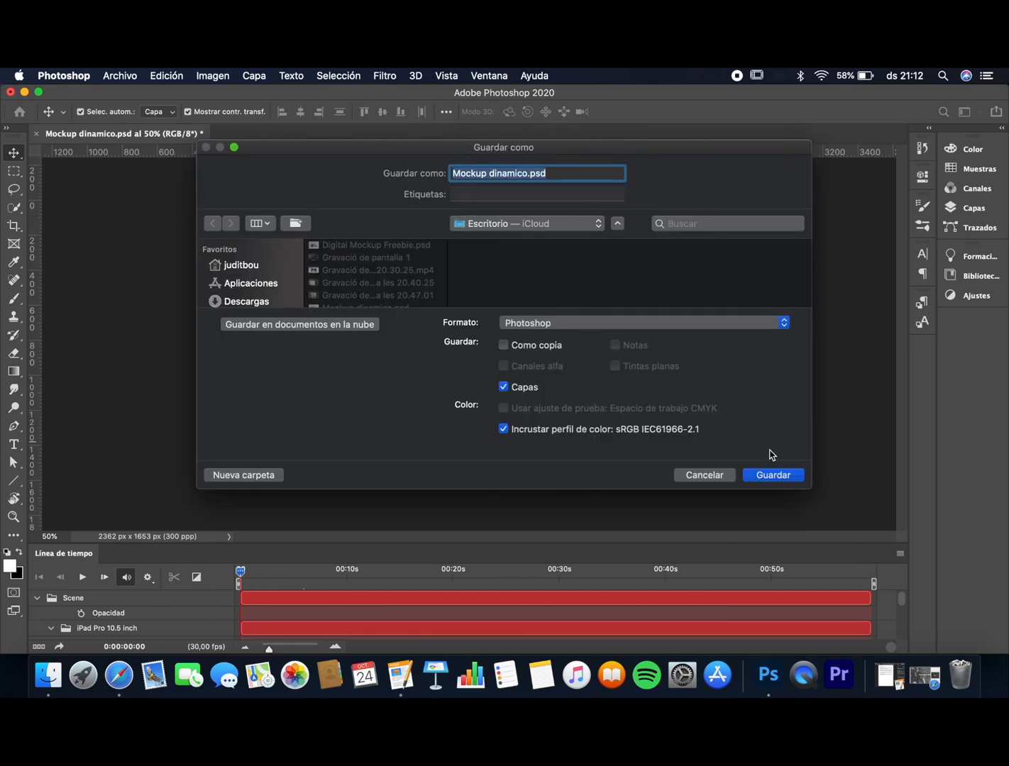
pyautogui.click(774, 476)
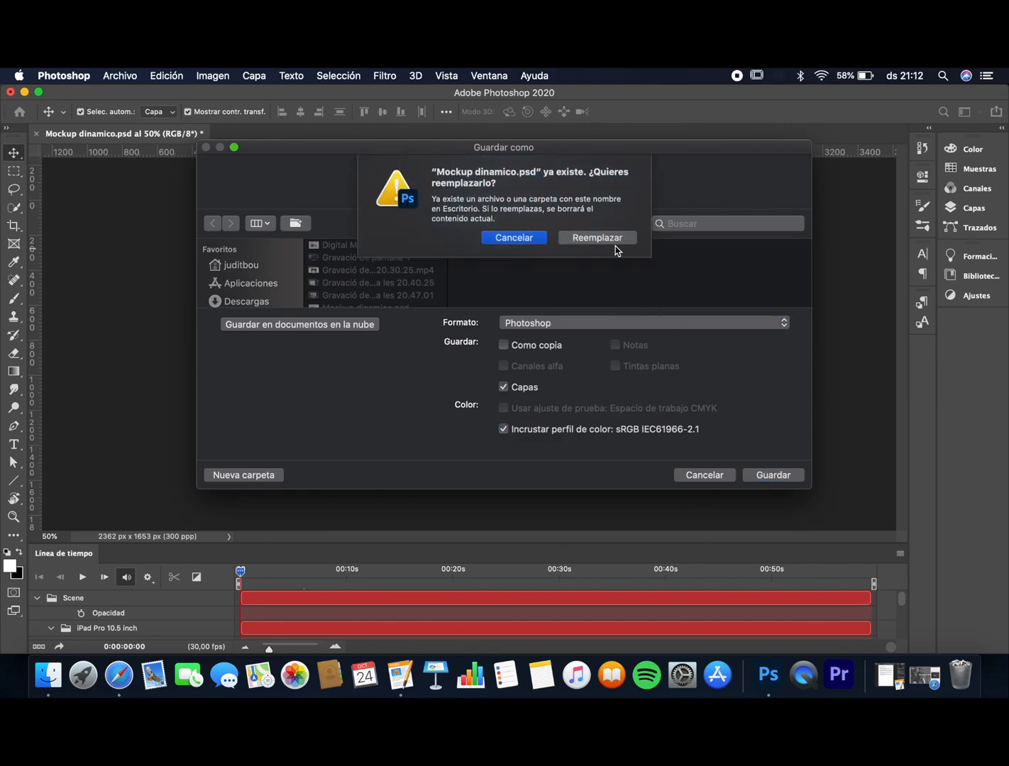
pyautogui.click(615, 243)
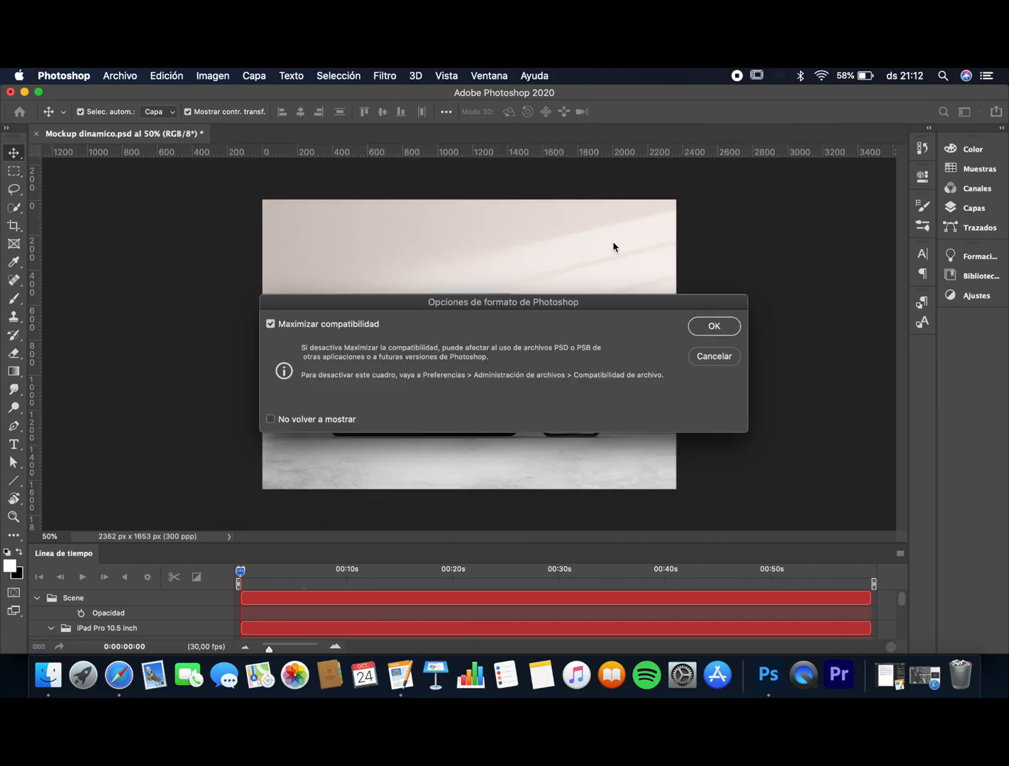
pyautogui.click(699, 327)
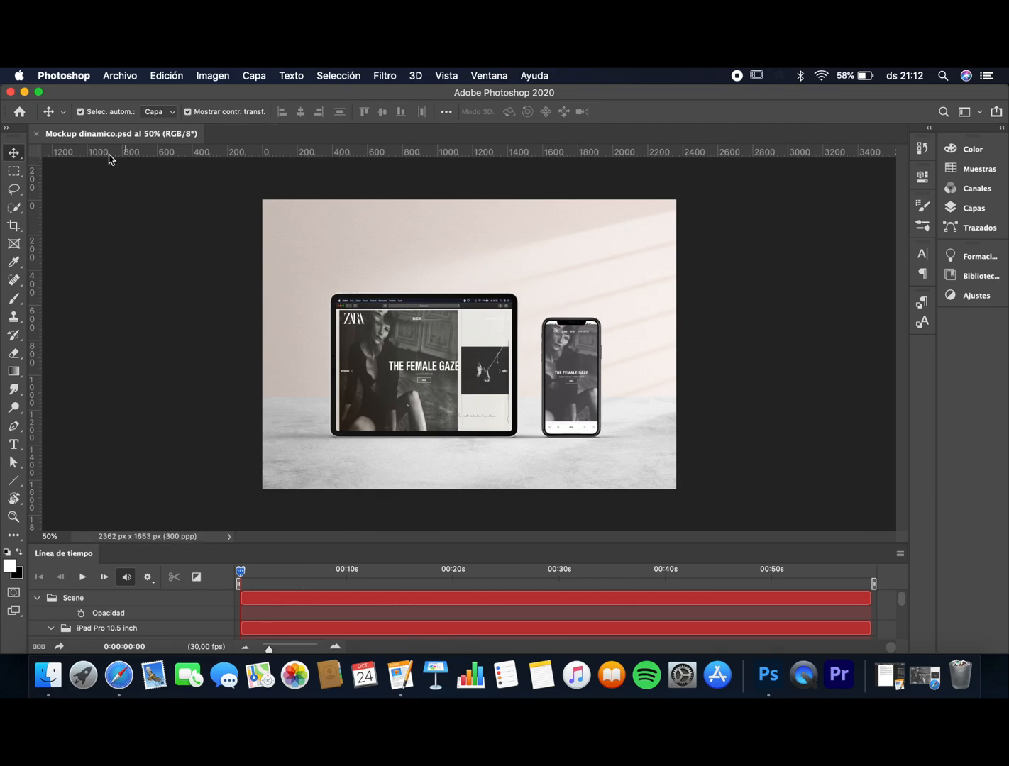
# Render the timeline to the video Mockup dinamico.mp4 in H.264 format with the Calidad alta preset
pyautogui.click(122, 82)
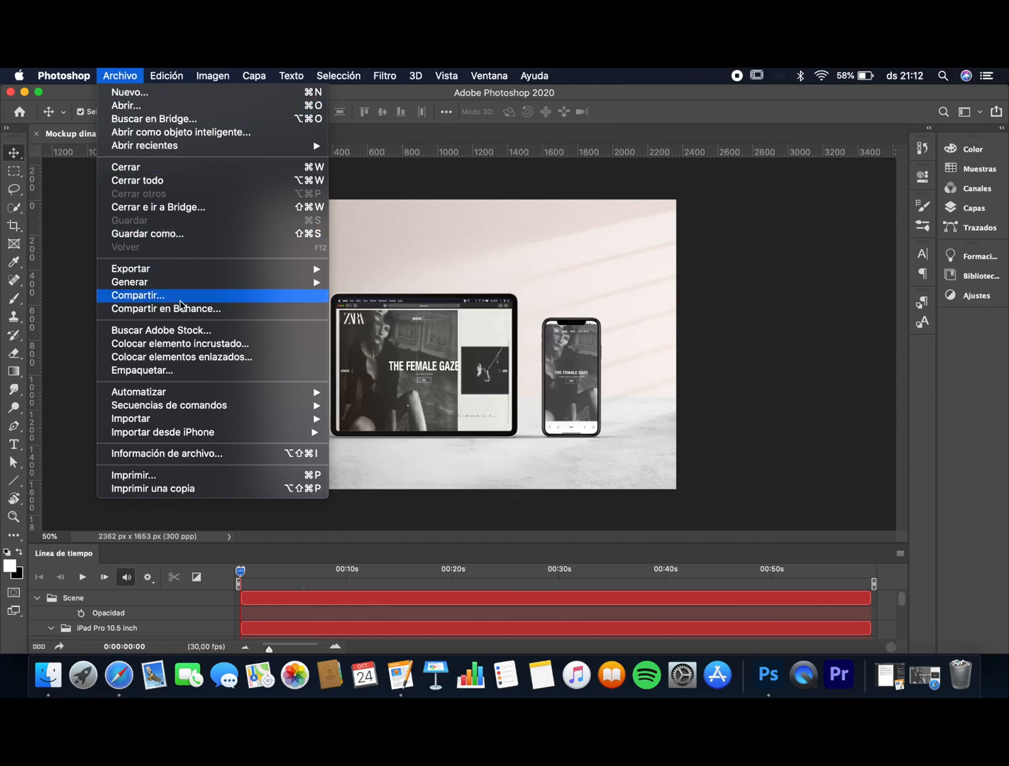
pyautogui.moveTo(187, 271)
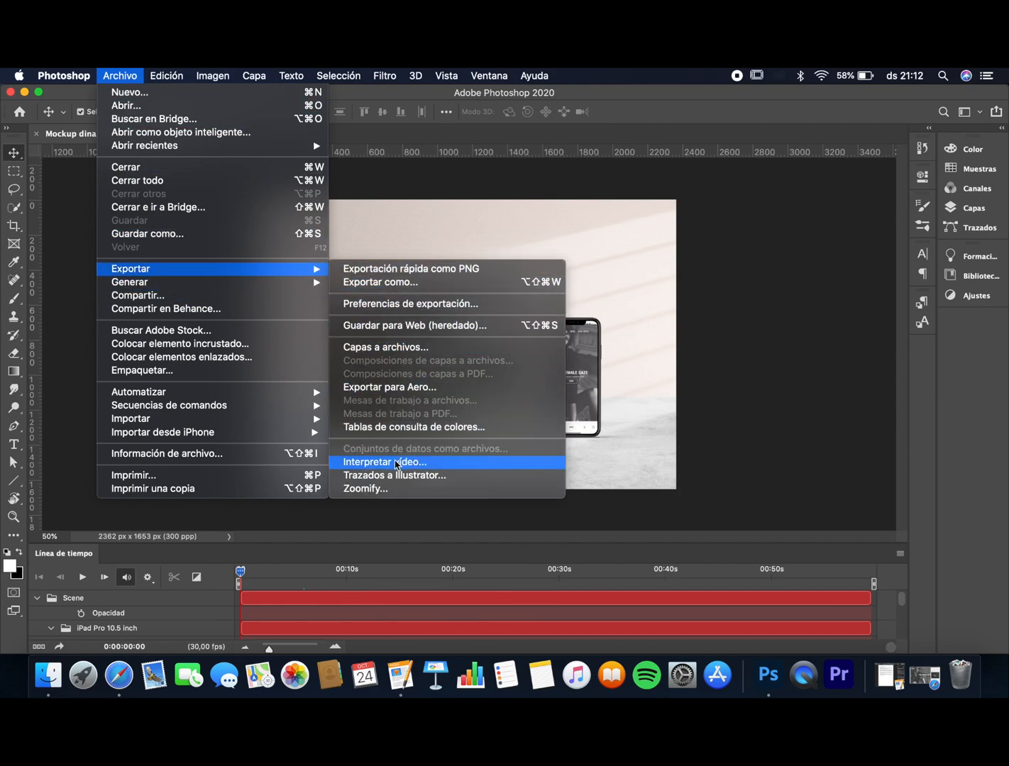
pyautogui.click(395, 464)
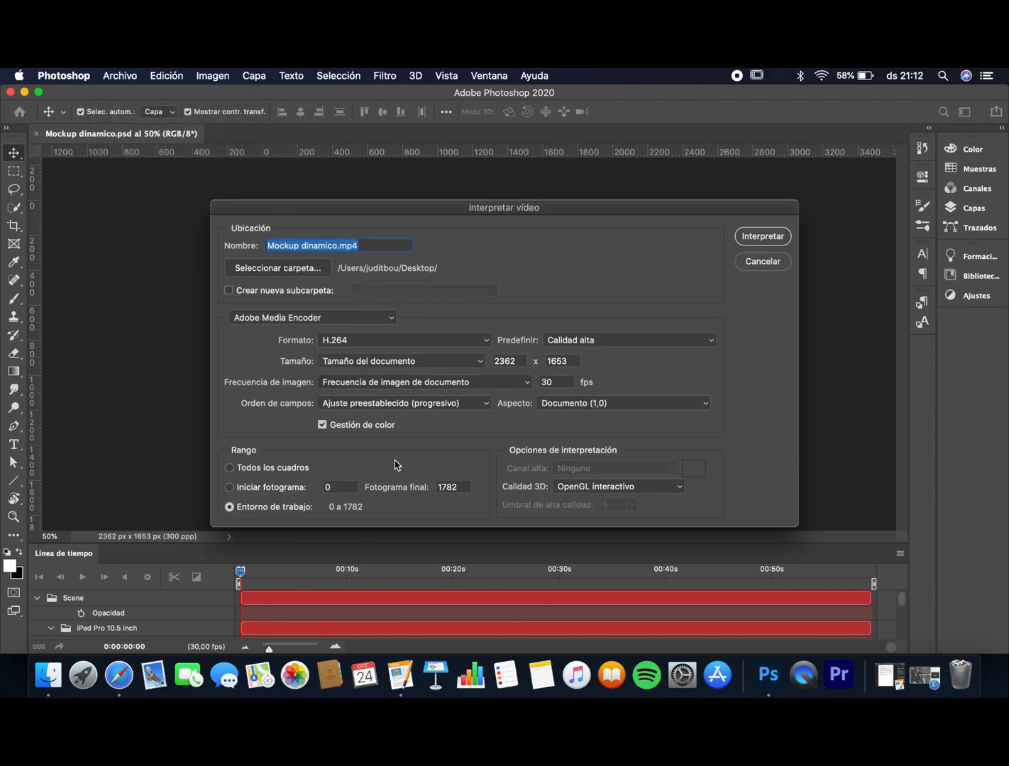
pyautogui.click(483, 342)
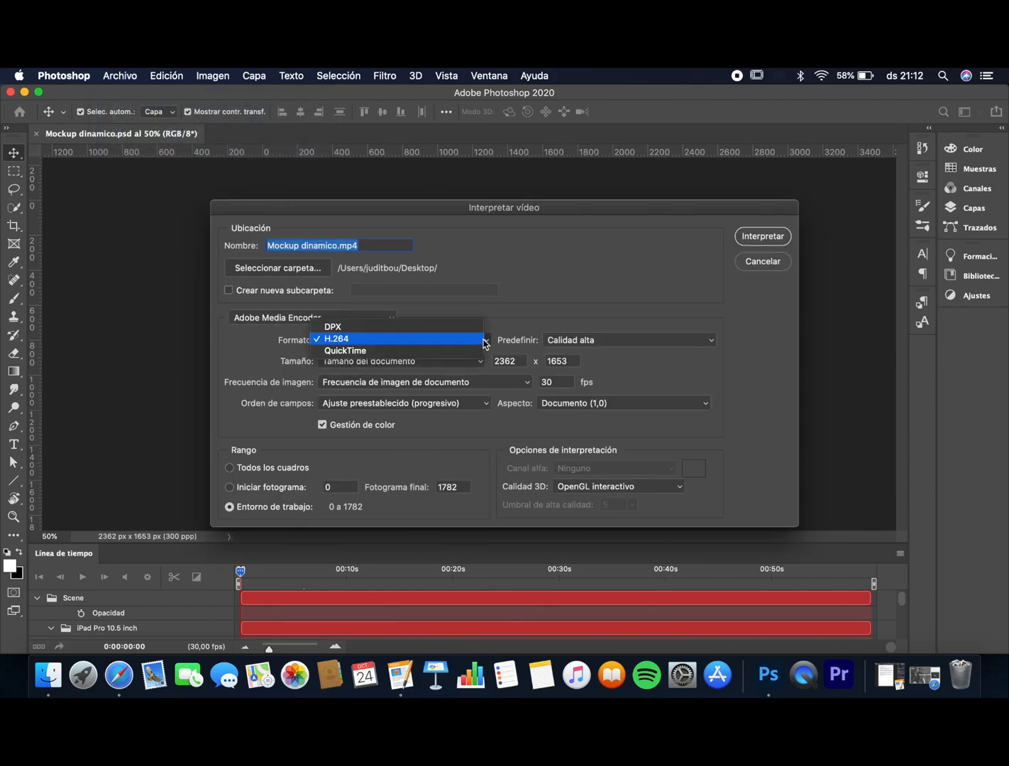
pyautogui.click(484, 341)
pyautogui.click(615, 340)
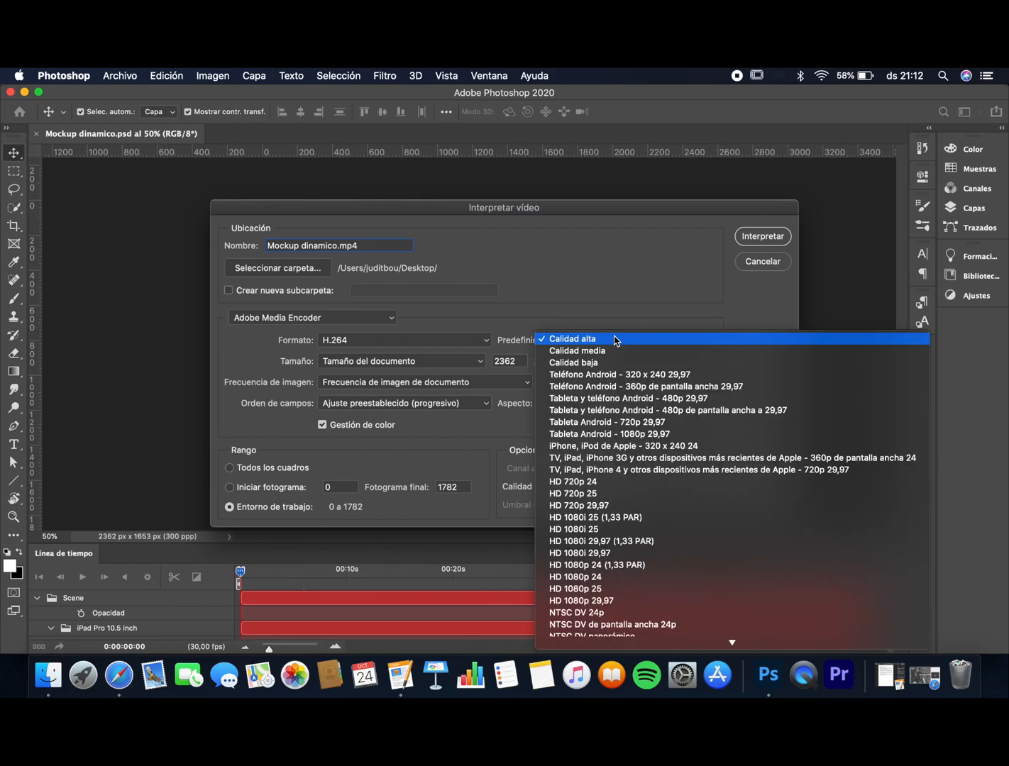
pyautogui.click(614, 340)
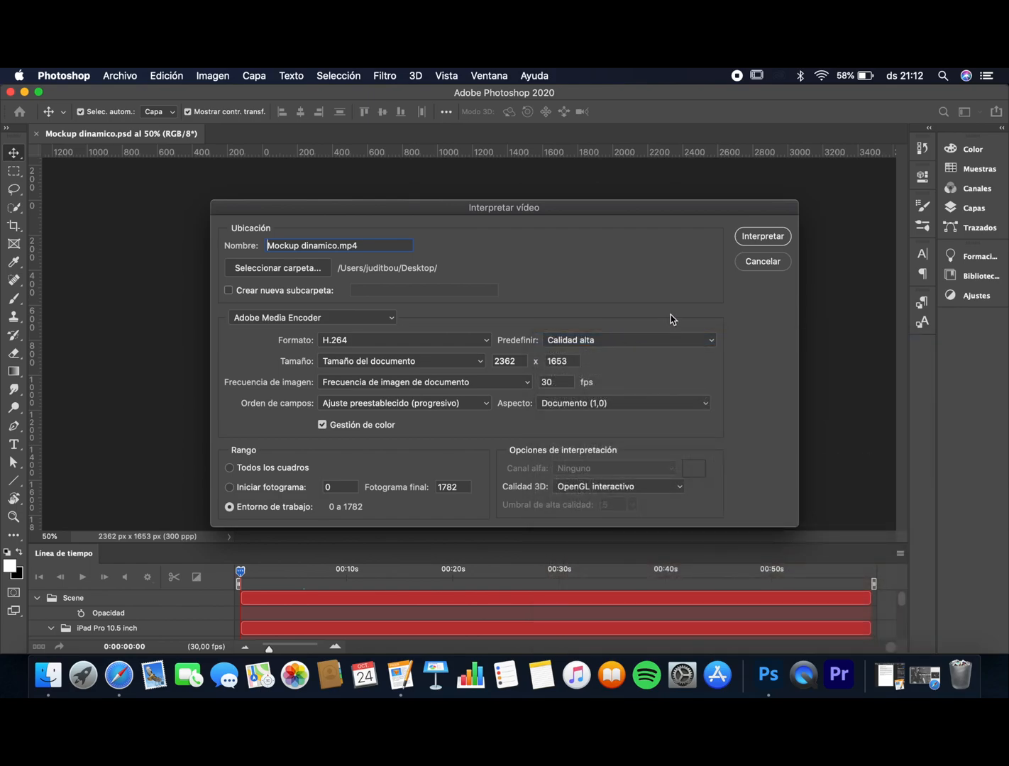
pyautogui.click(747, 238)
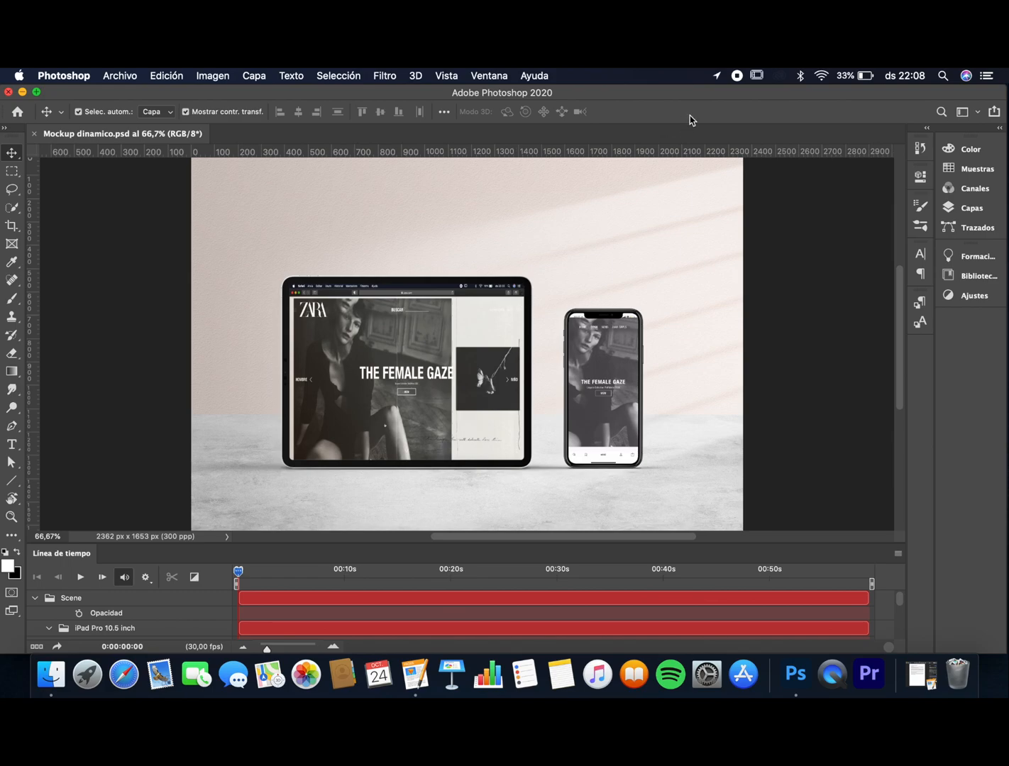
# Open the exported Mockup dinamico.mp4 from the desktop in QuickTime Player and play it in full screen
pyautogui.moveTo(784, 95); pyautogui.dragTo(672, 95)
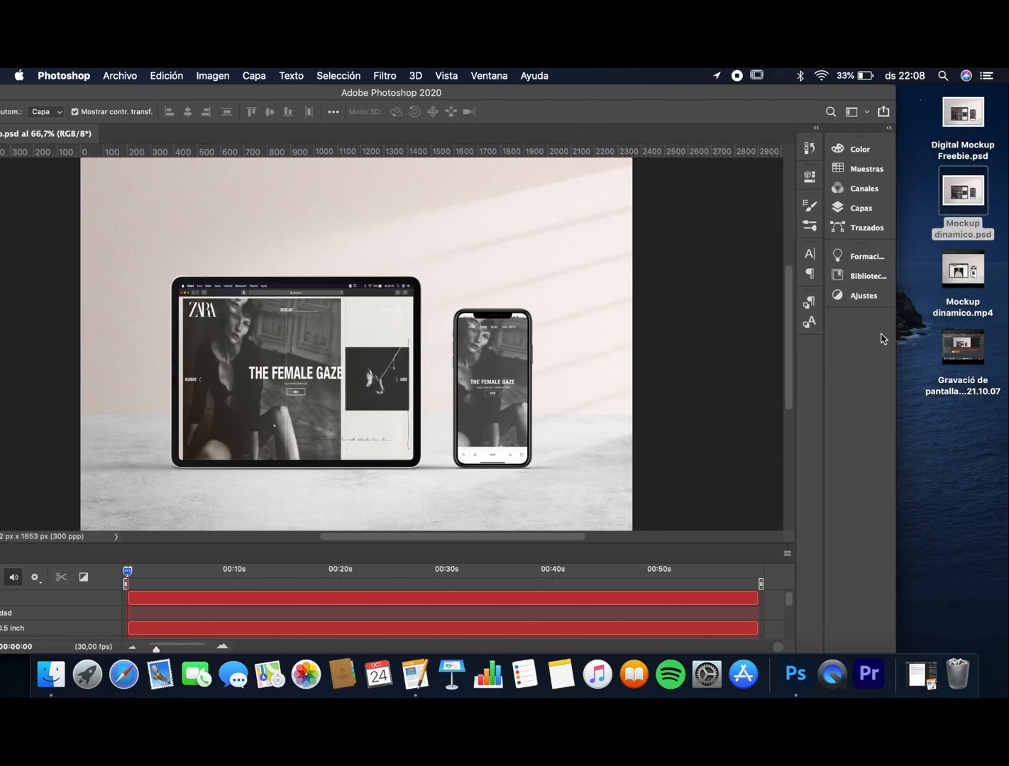
pyautogui.click(963, 271)
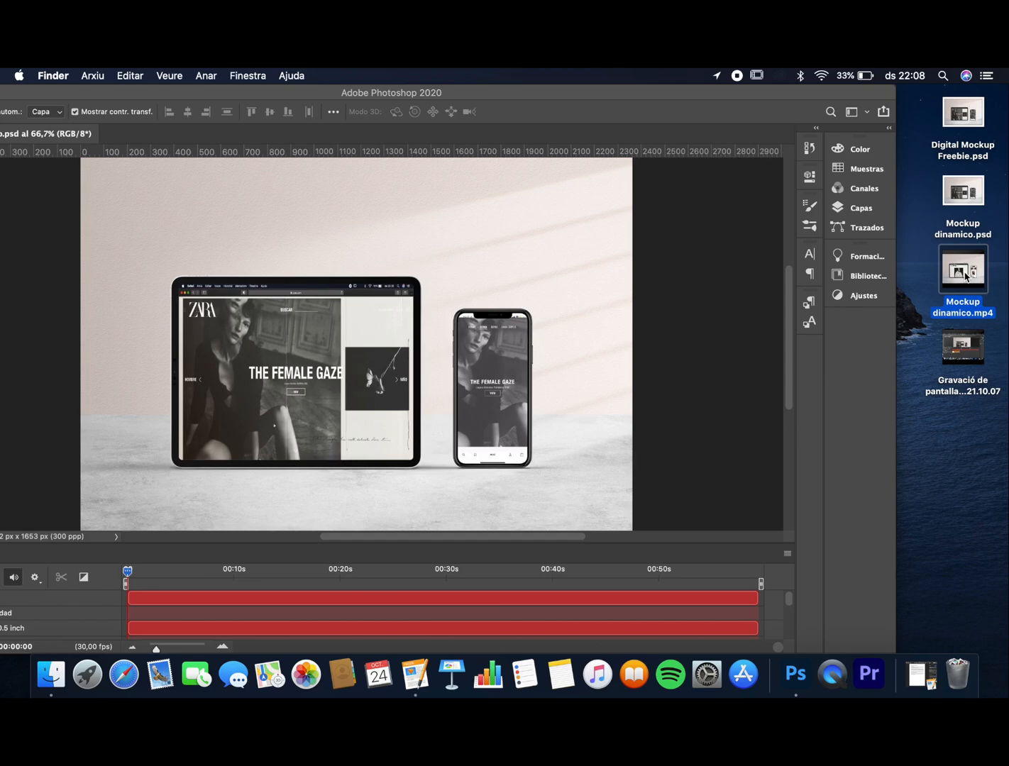
pyautogui.doubleClick(962, 303)
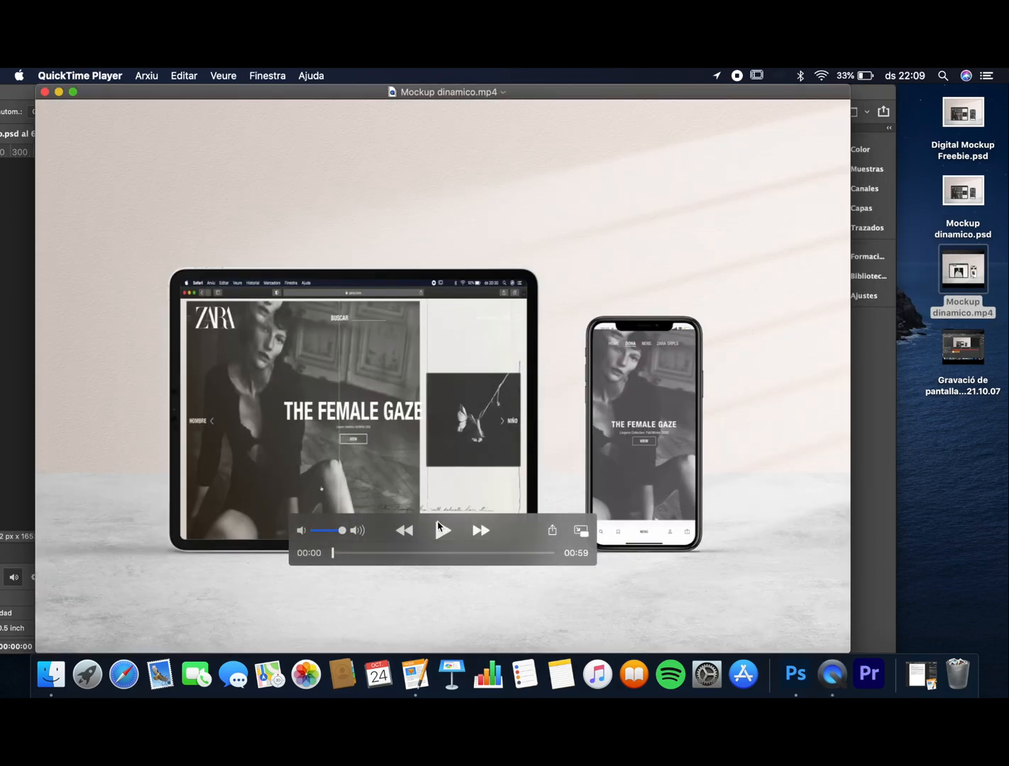
pyautogui.click(439, 530)
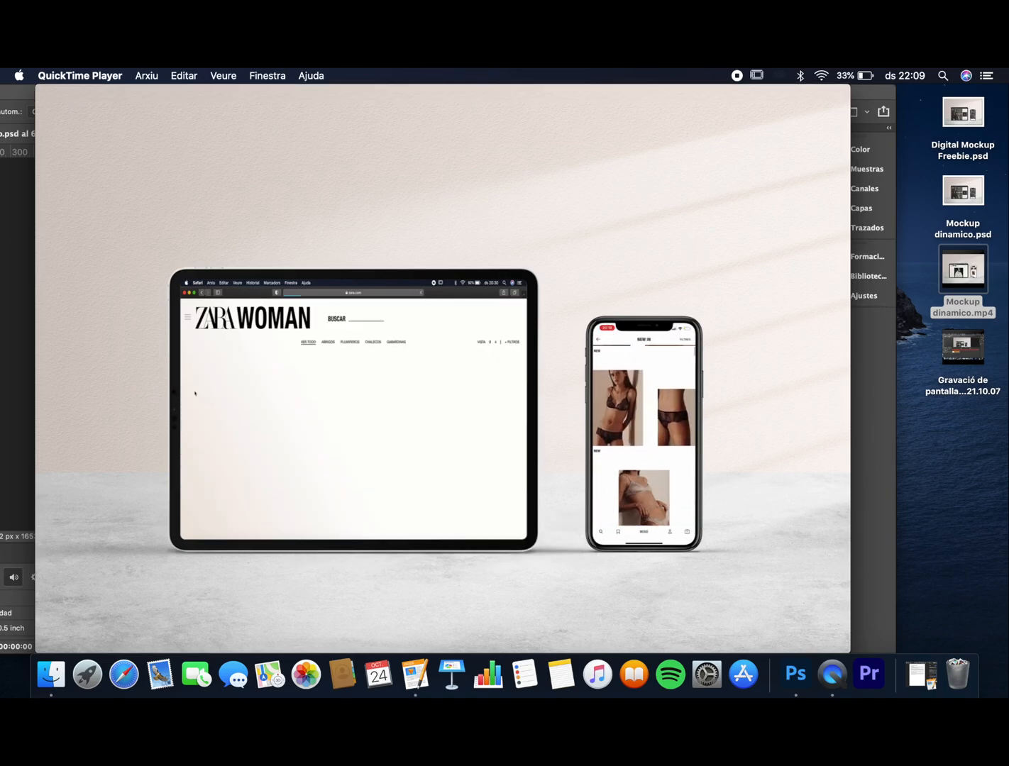
pyautogui.click(72, 92)
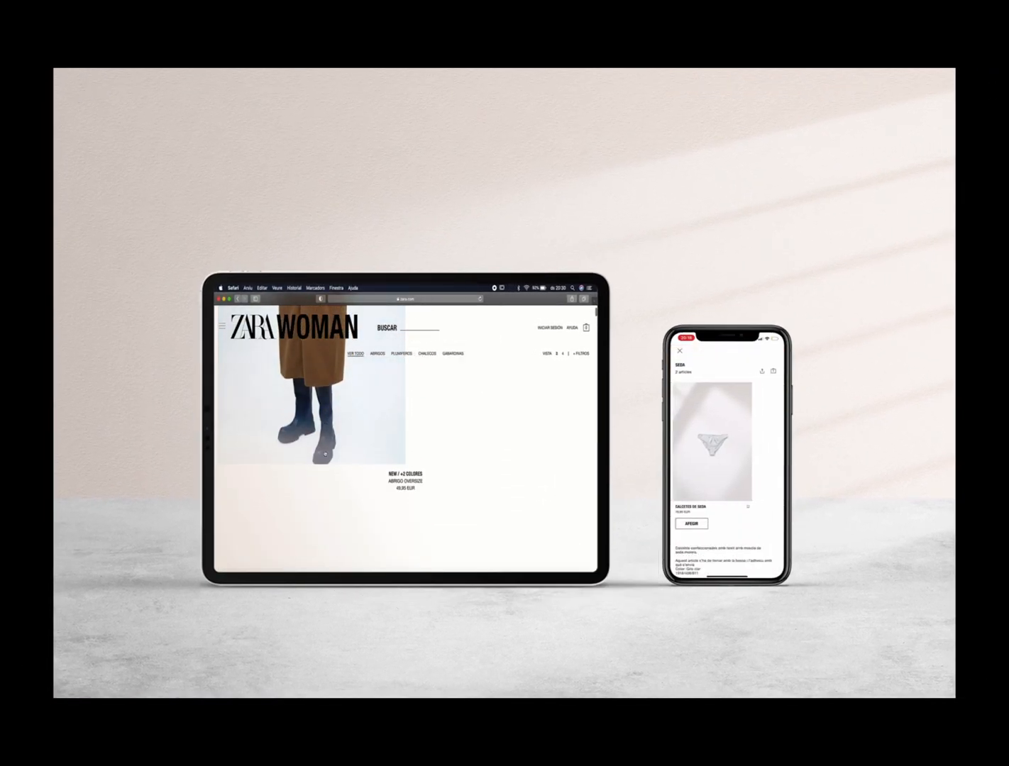